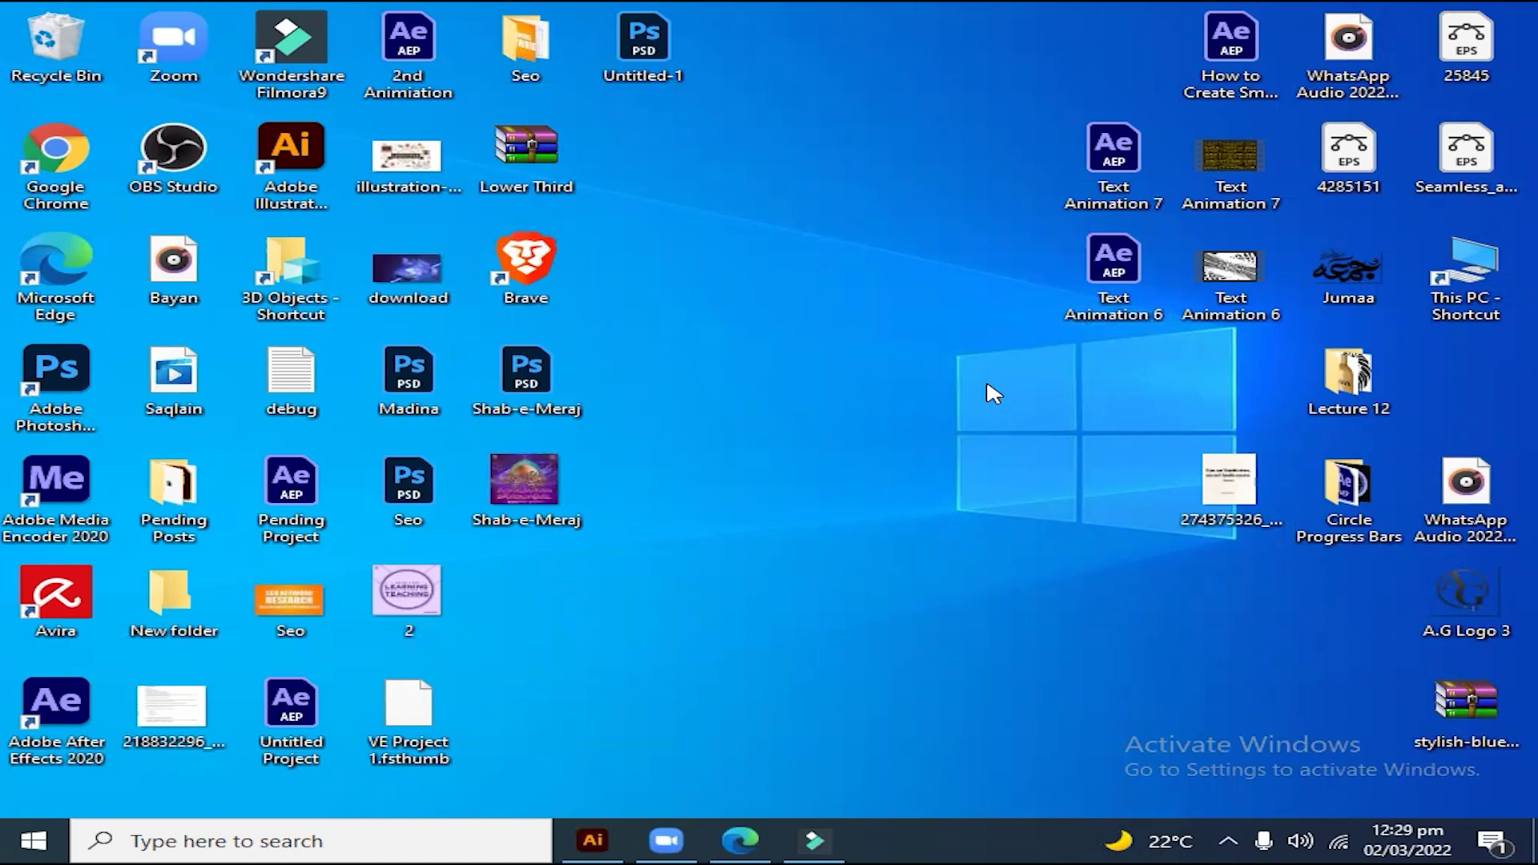
# Step: Bring the open Illustrator document 'How to make Colorful 3D Fluid' to the front from the taskbar
pyautogui.click(591, 823)
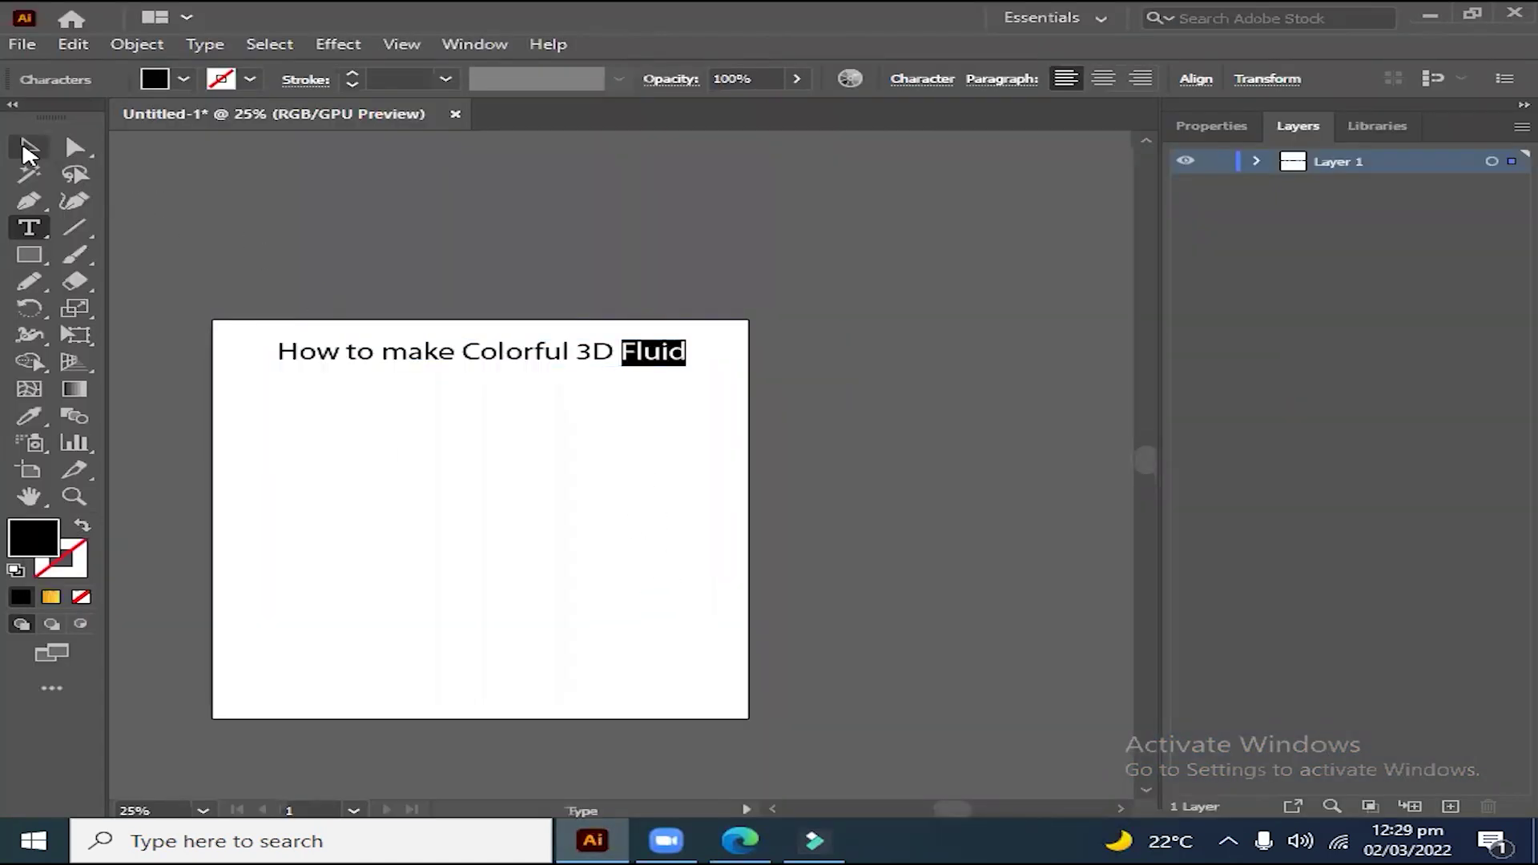
# Step: Drag the 'How to make Colorful 3D Fluid' title off the artboard and delete it
pyautogui.click(28, 148)
pyautogui.moveTo(562, 466); pyautogui.dragTo(573, 399)
pyautogui.moveTo(595, 273); pyautogui.dragTo(1089, 260)
pyautogui.press('Delete')
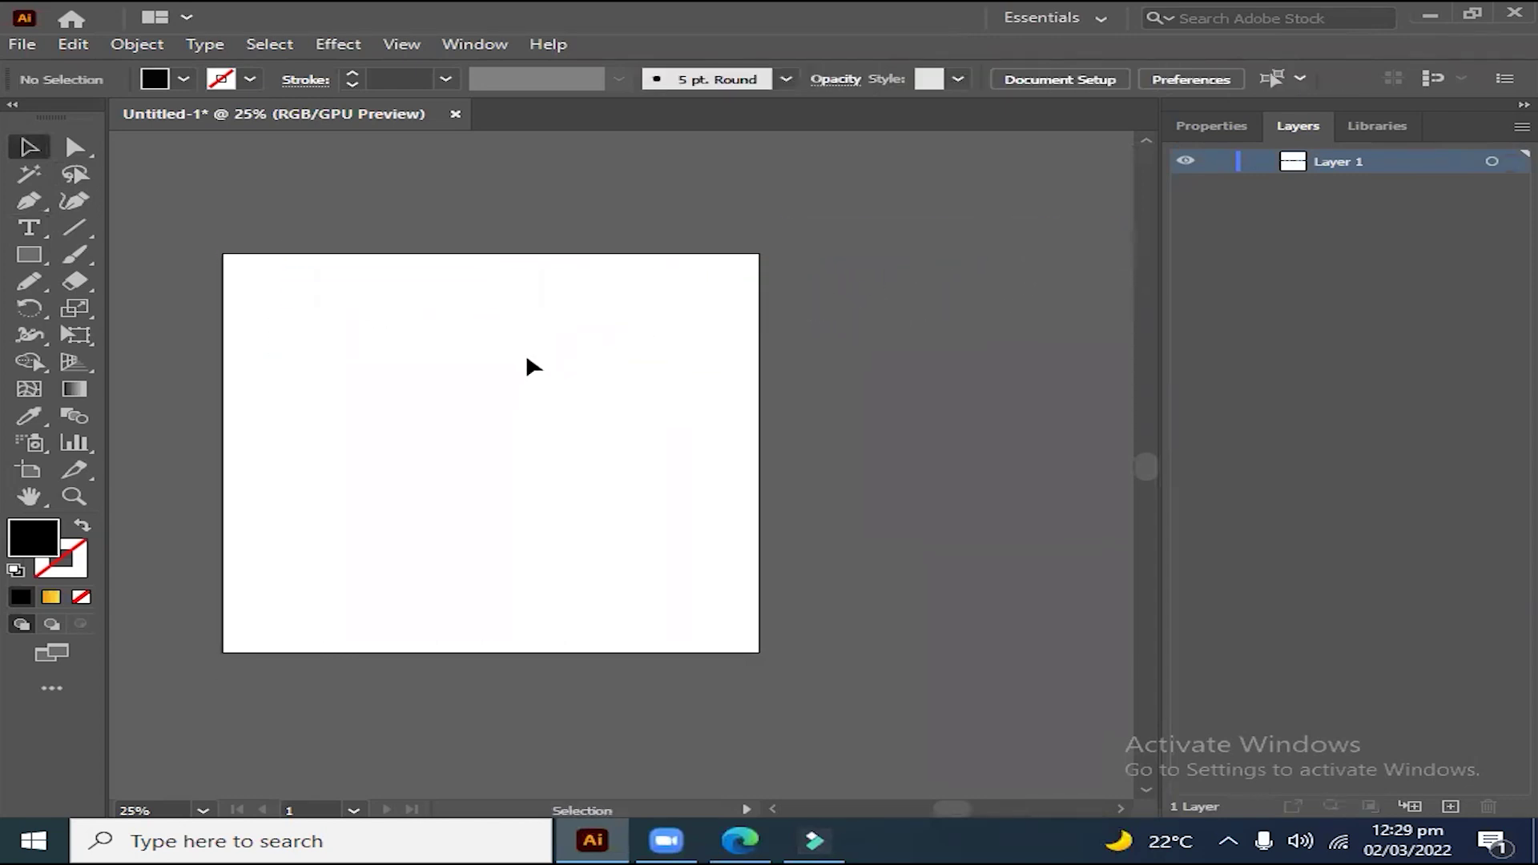
pyautogui.moveTo(547, 433); pyautogui.dragTo(546, 424)
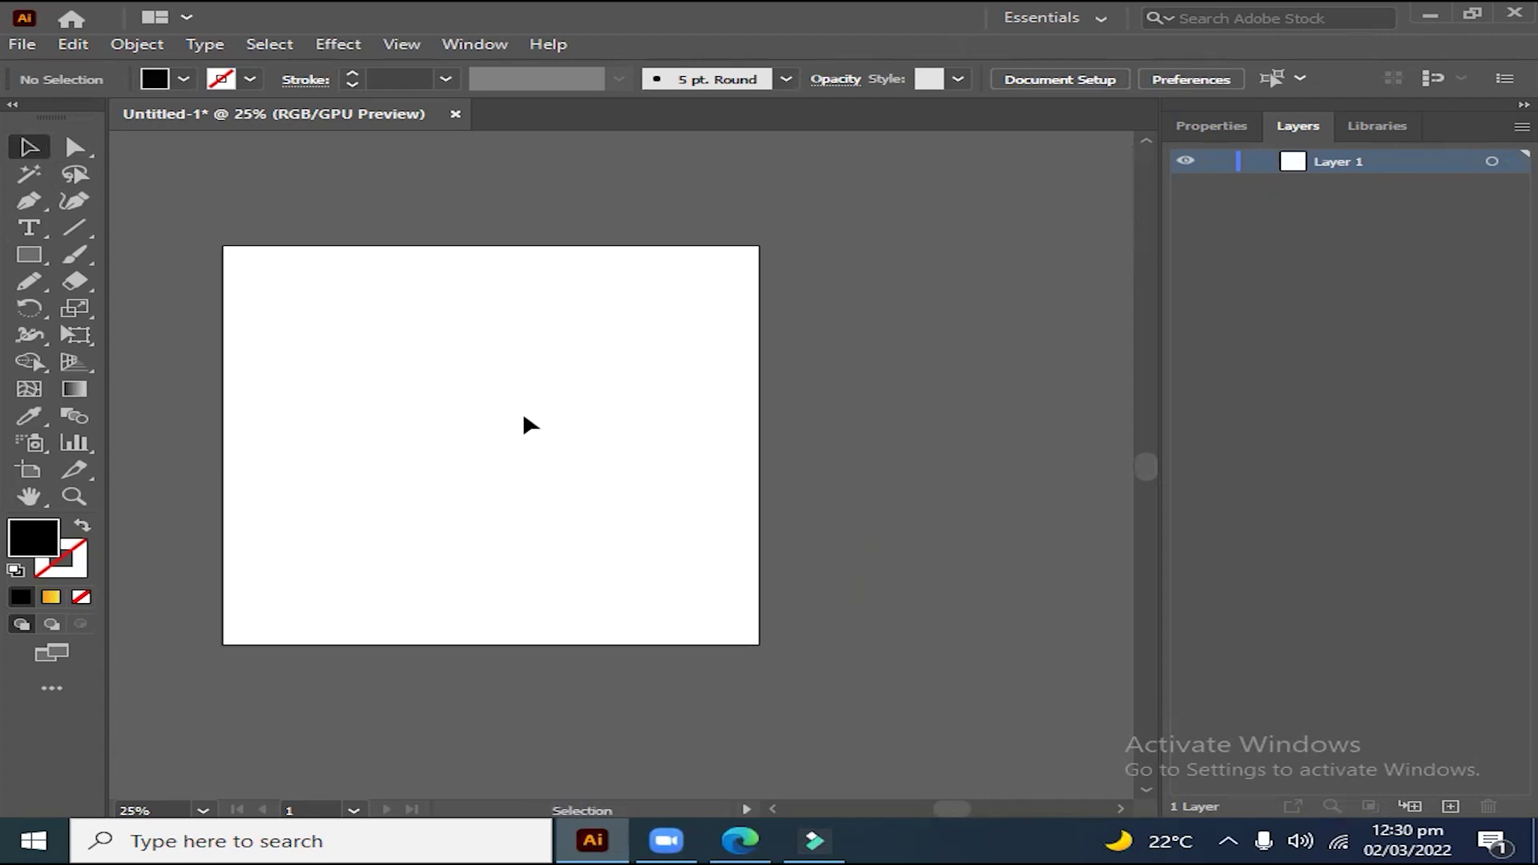
pyautogui.press('p')
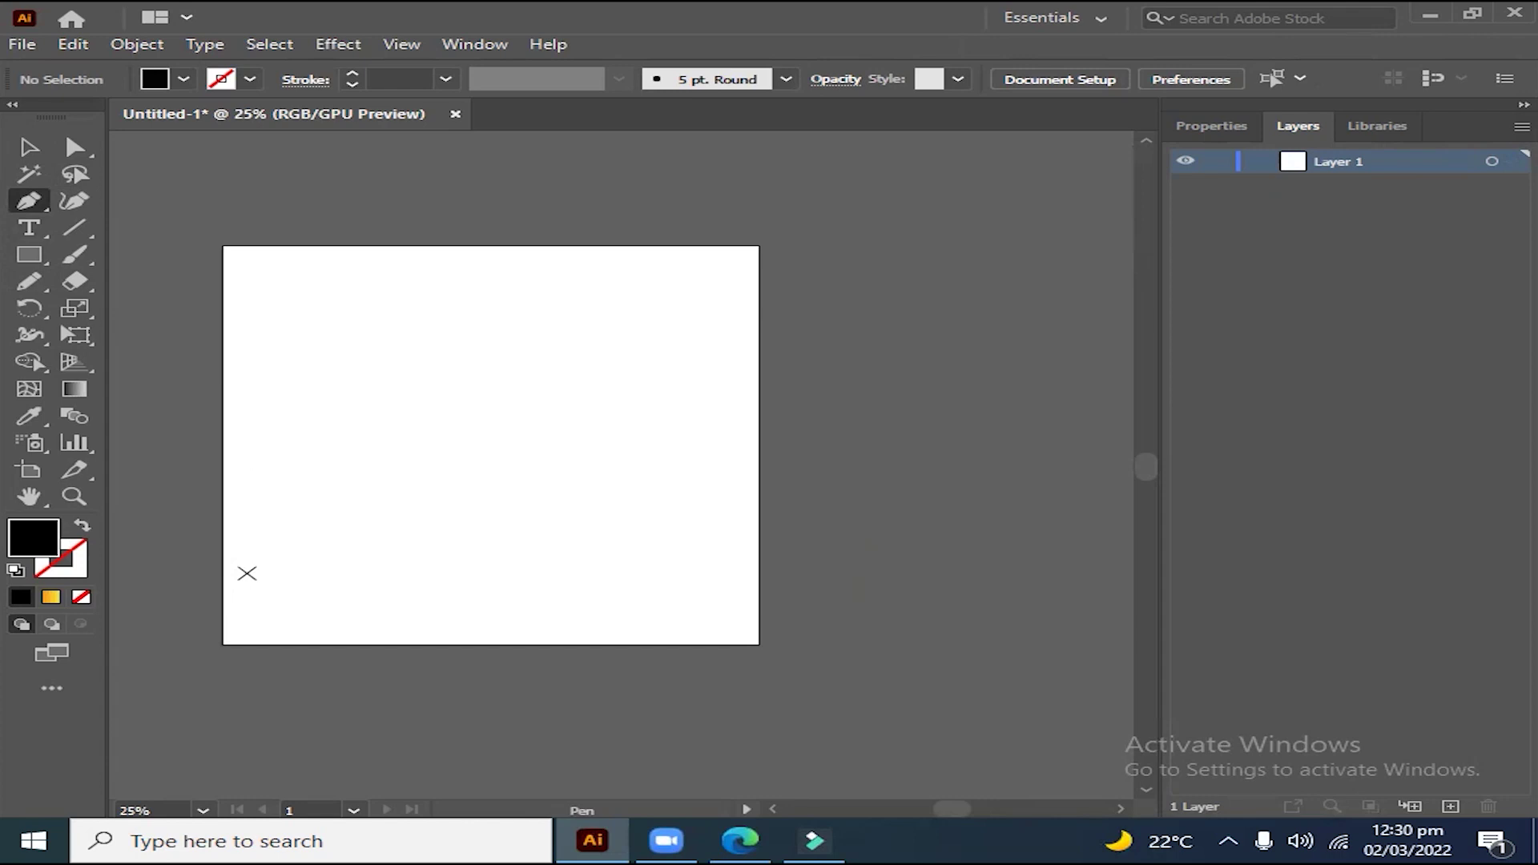
# Step: Draw an unfilled black S-curve with the Pen from the artboard's lower-left to upper-right
pyautogui.click(82, 527)
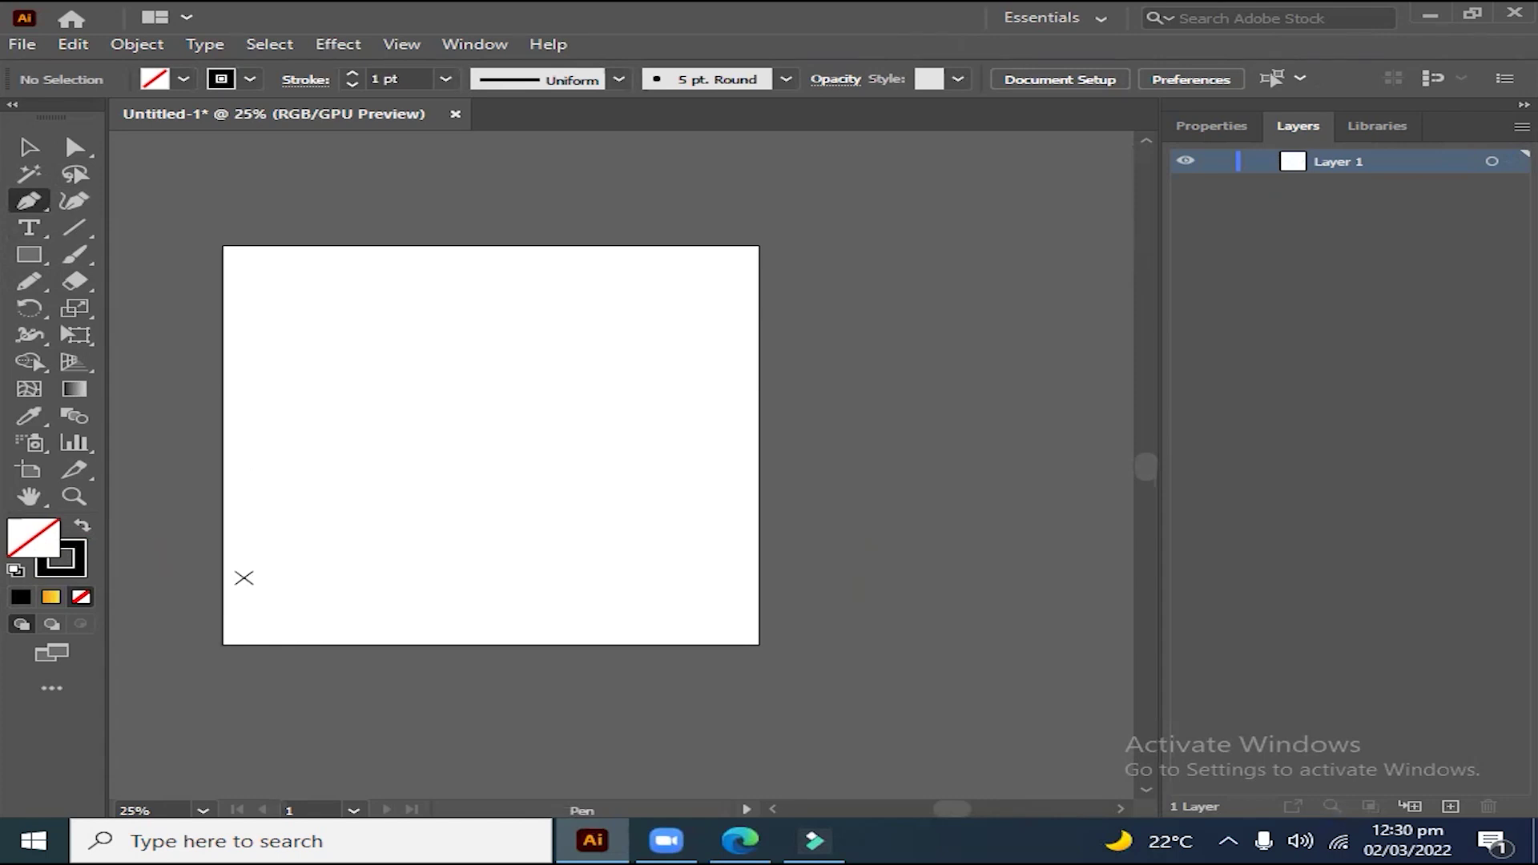
pyautogui.click(244, 578)
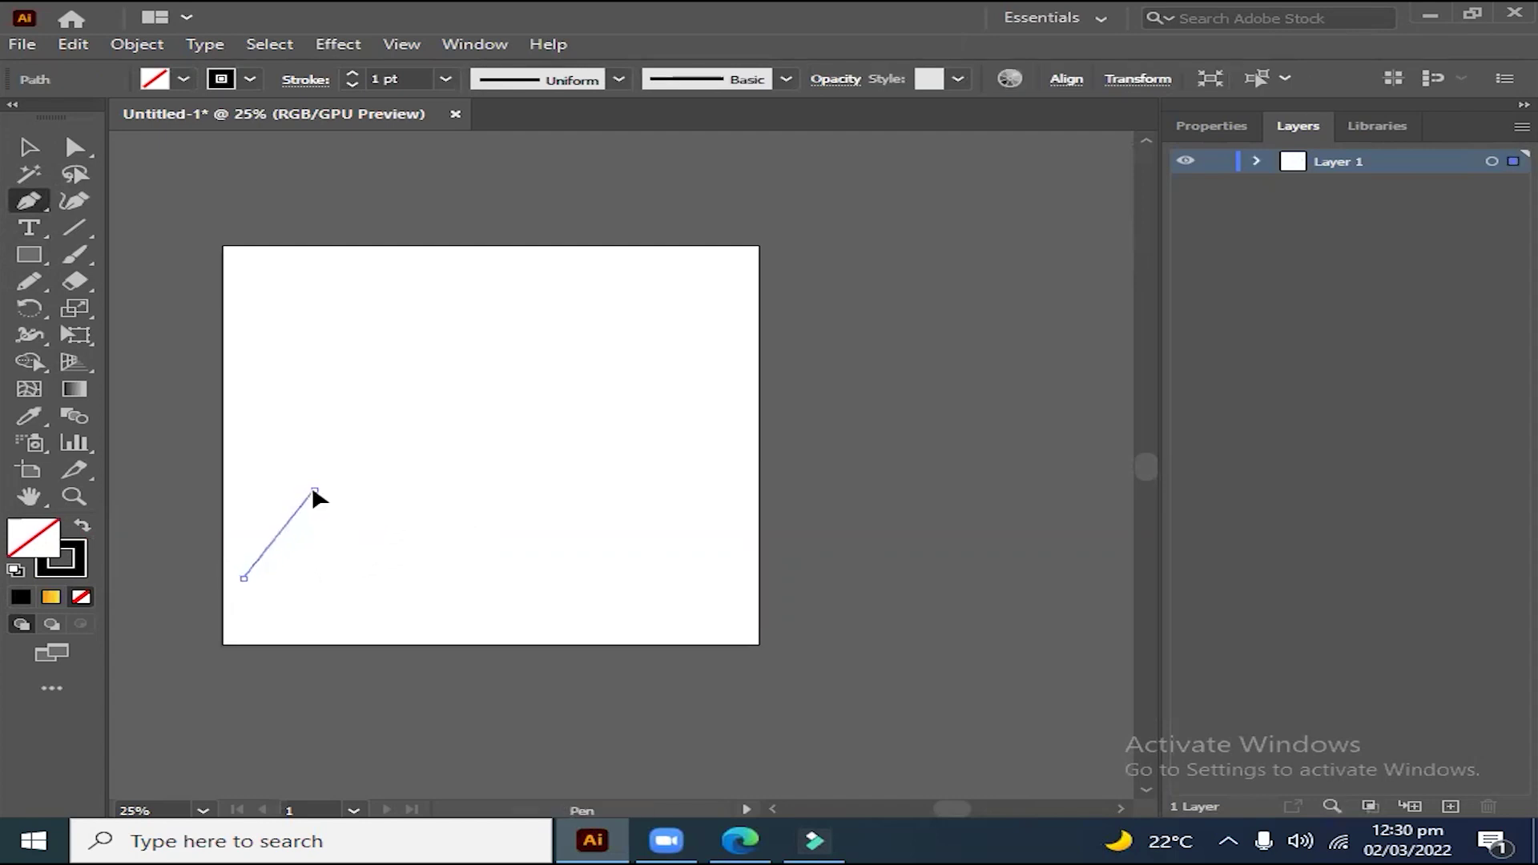
pyautogui.moveTo(314, 490); pyautogui.dragTo(403, 490)
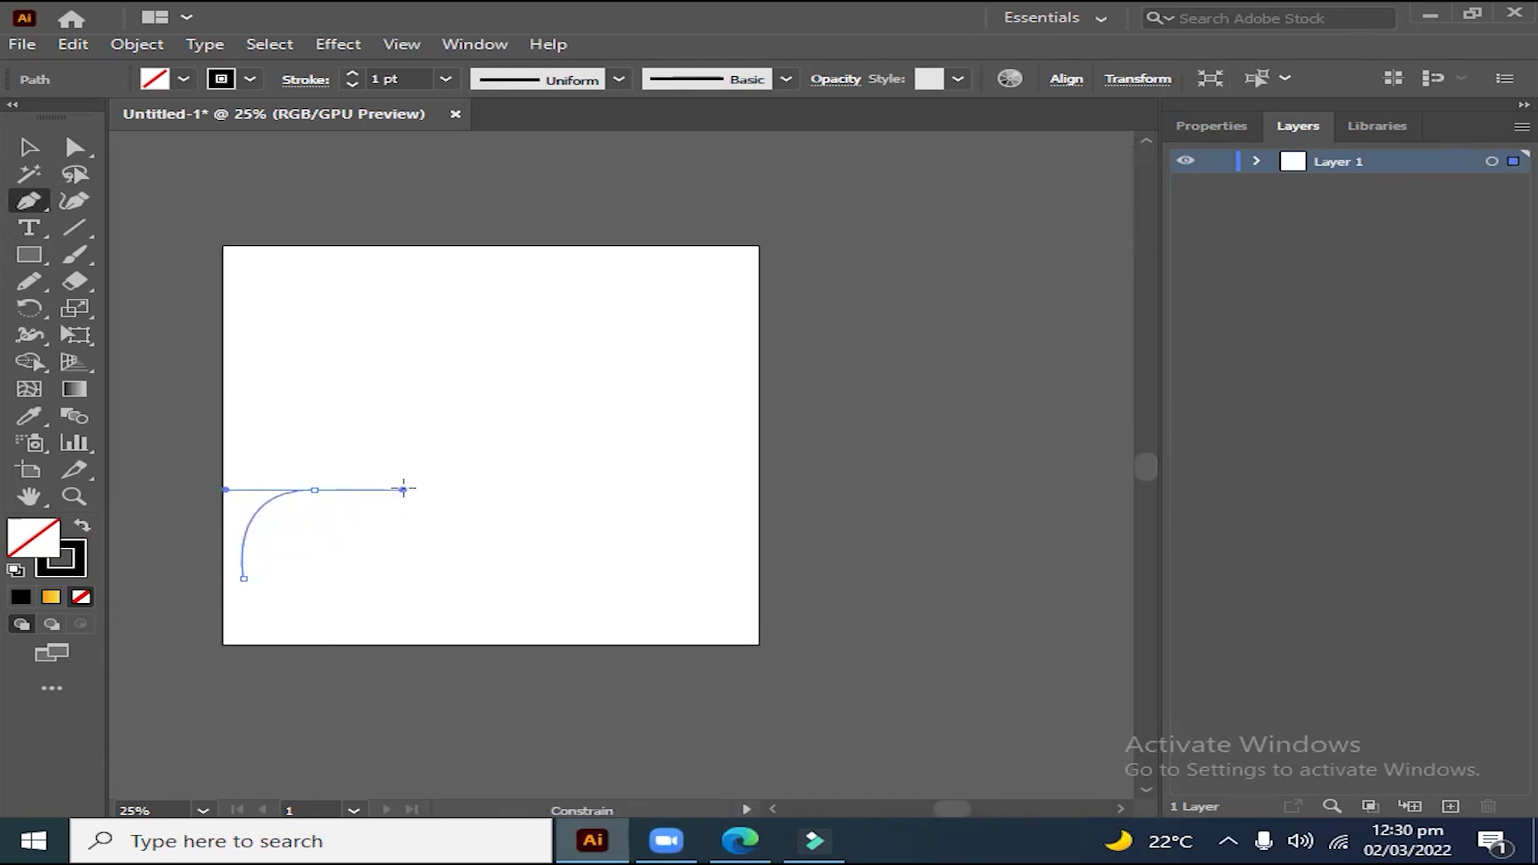
pyautogui.click(435, 420)
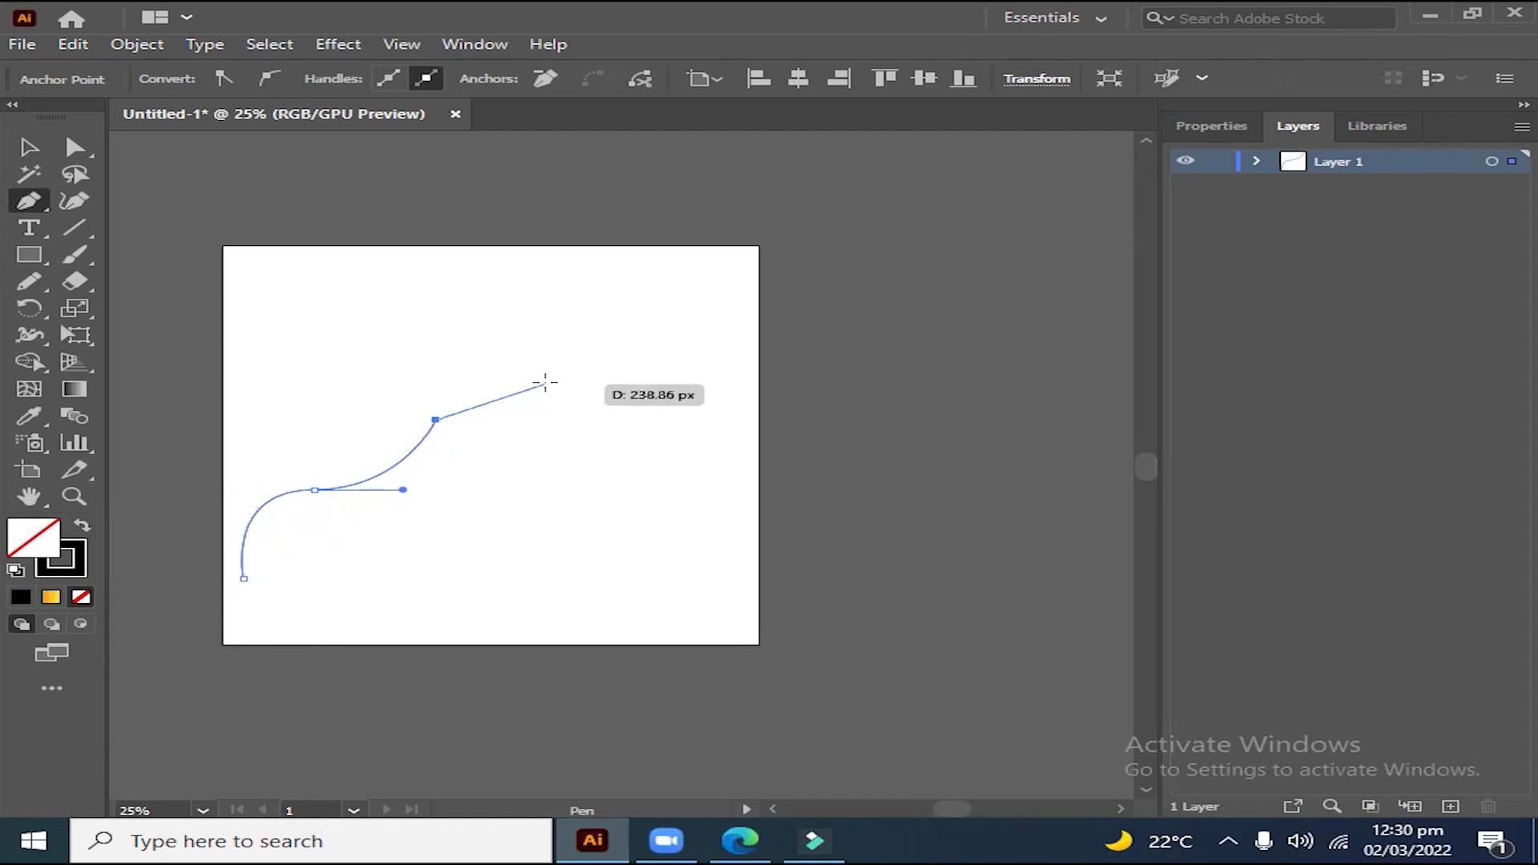
pyautogui.moveTo(551, 372); pyautogui.dragTo(567, 327)
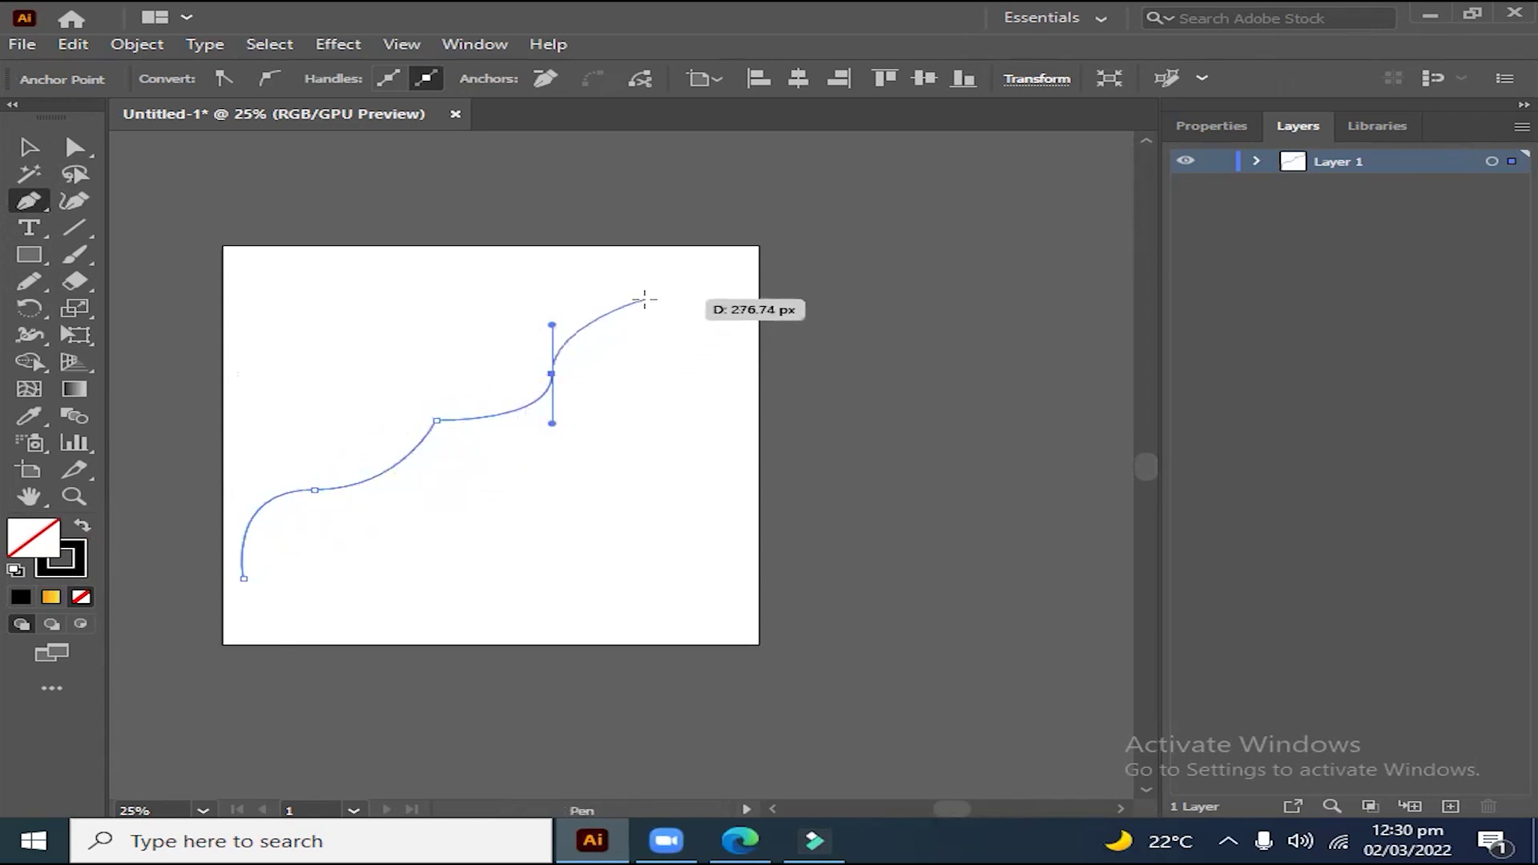
pyautogui.click(641, 323)
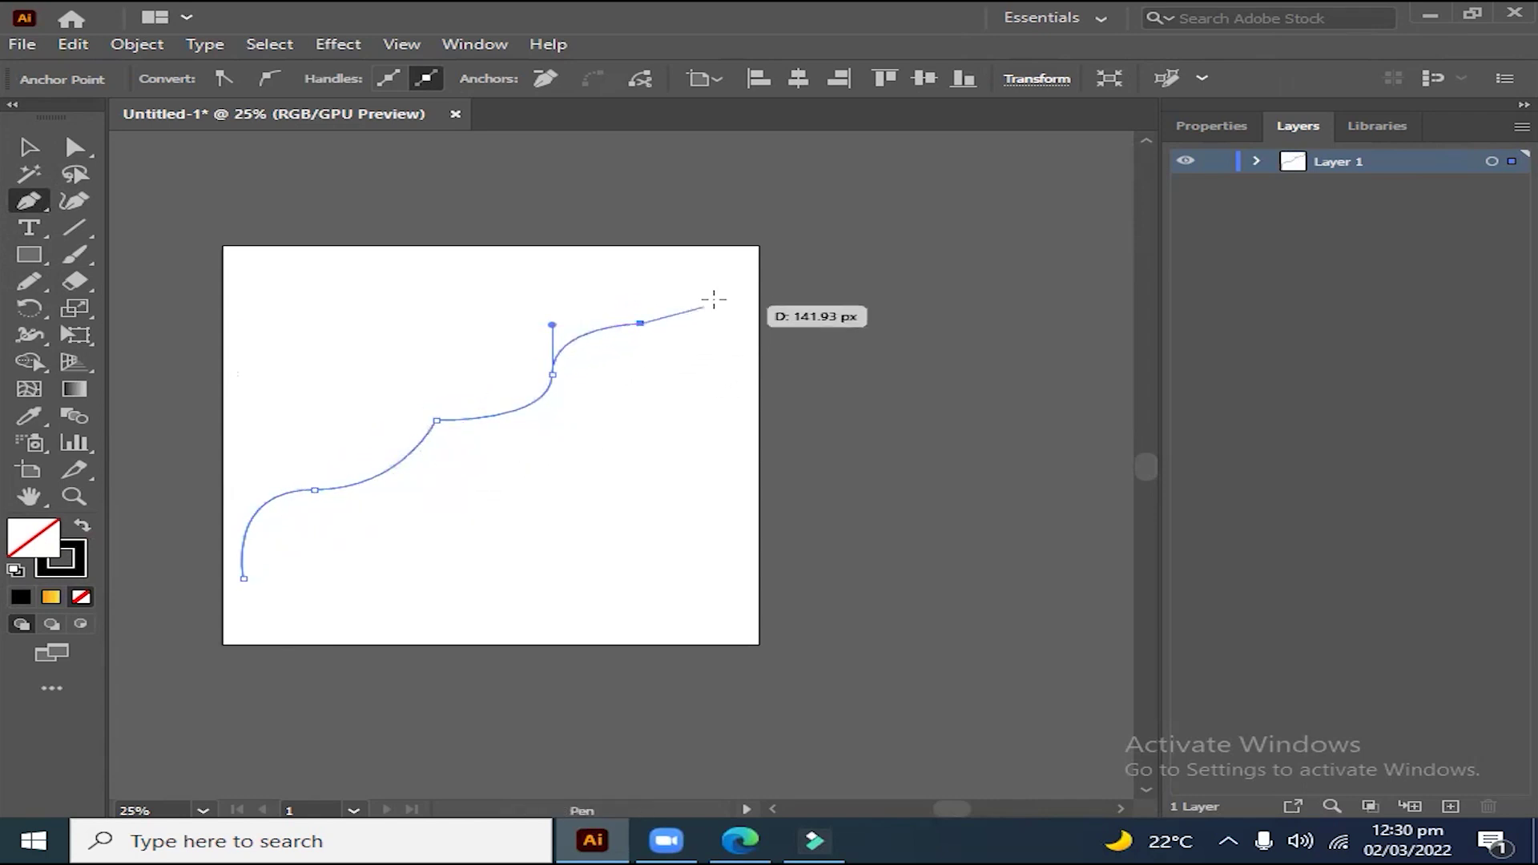
pyautogui.moveTo(738, 277); pyautogui.dragTo(747, 242)
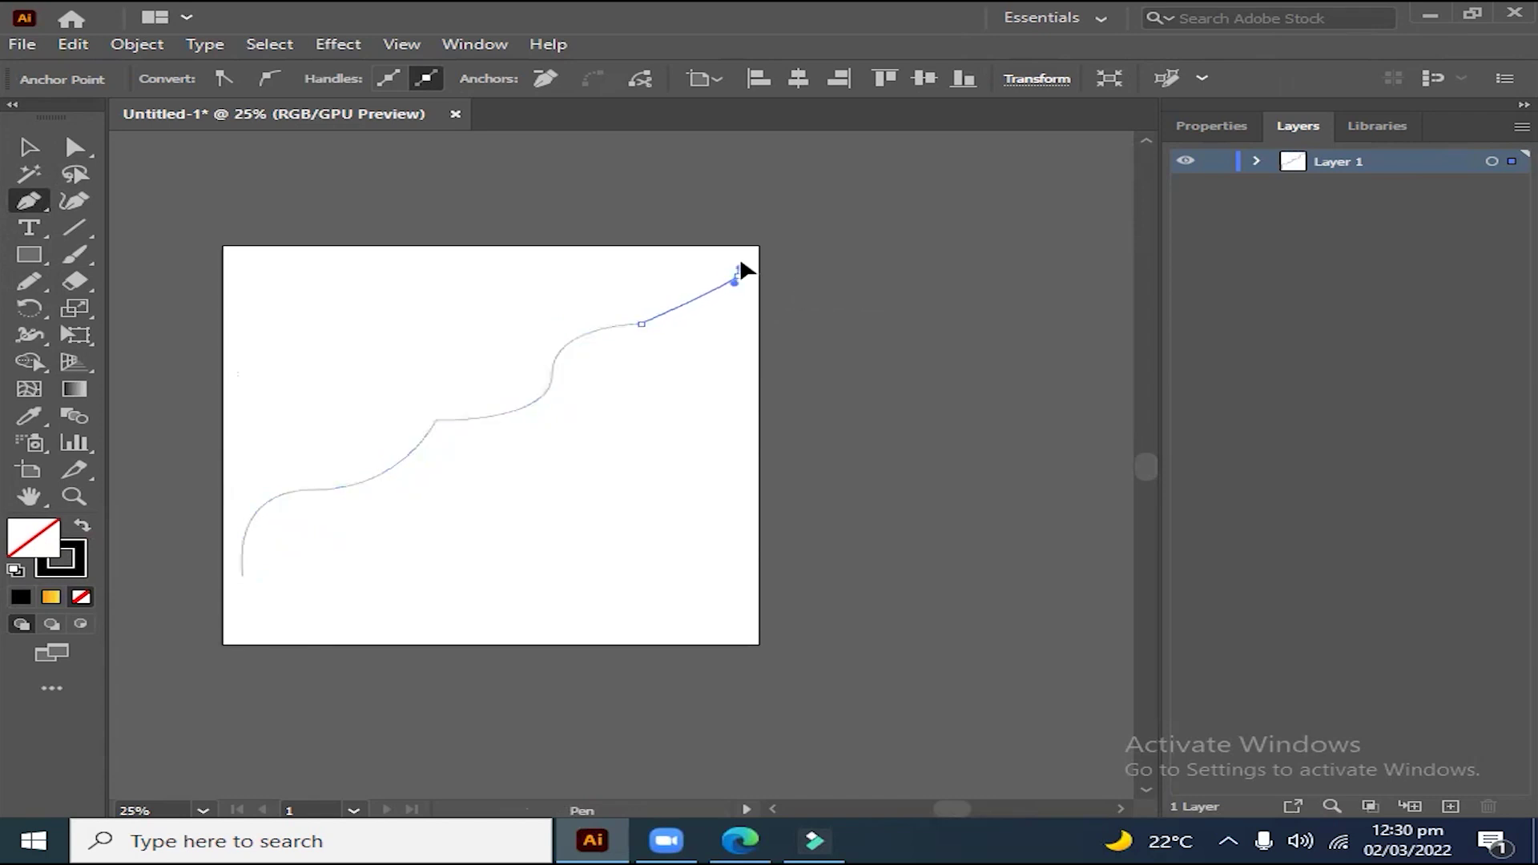
# Step: Nudge the curve slightly down and right, deselect it, and zoom out
pyautogui.click(31, 148)
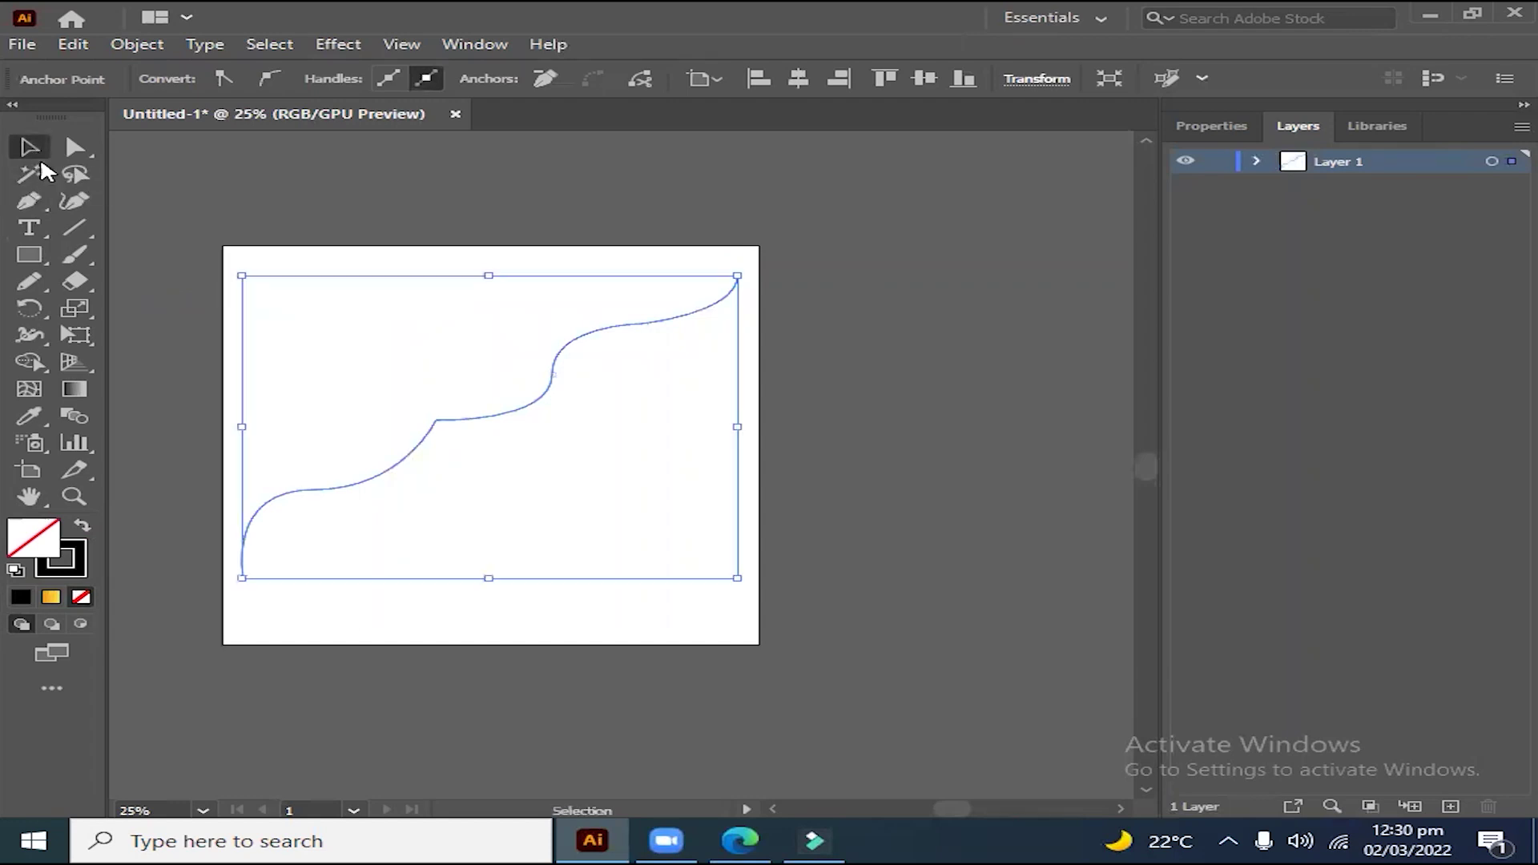
pyautogui.moveTo(462, 417); pyautogui.dragTo(470, 441)
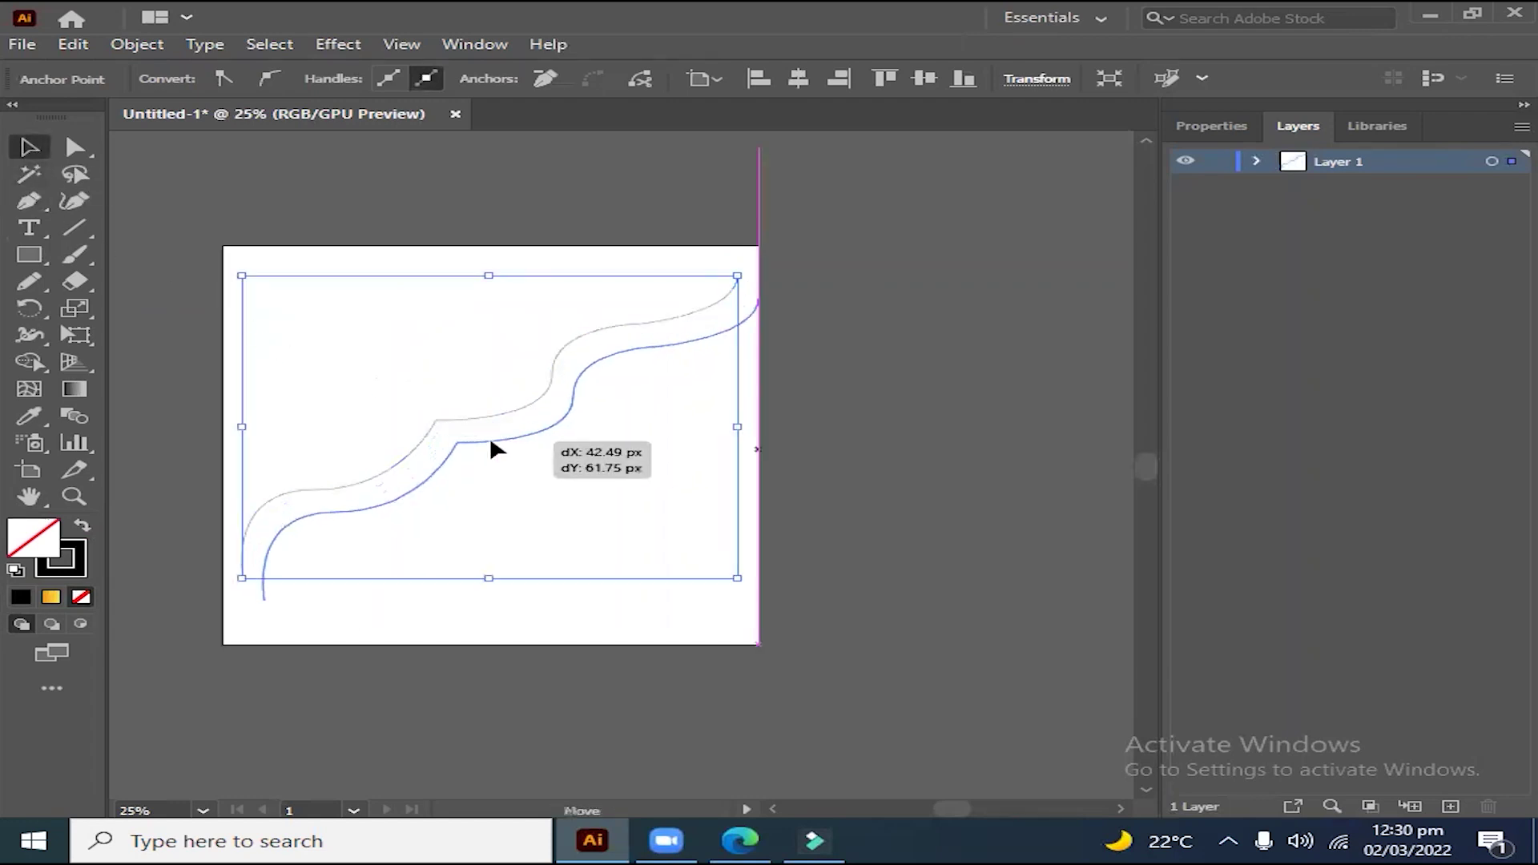
pyautogui.click(453, 232)
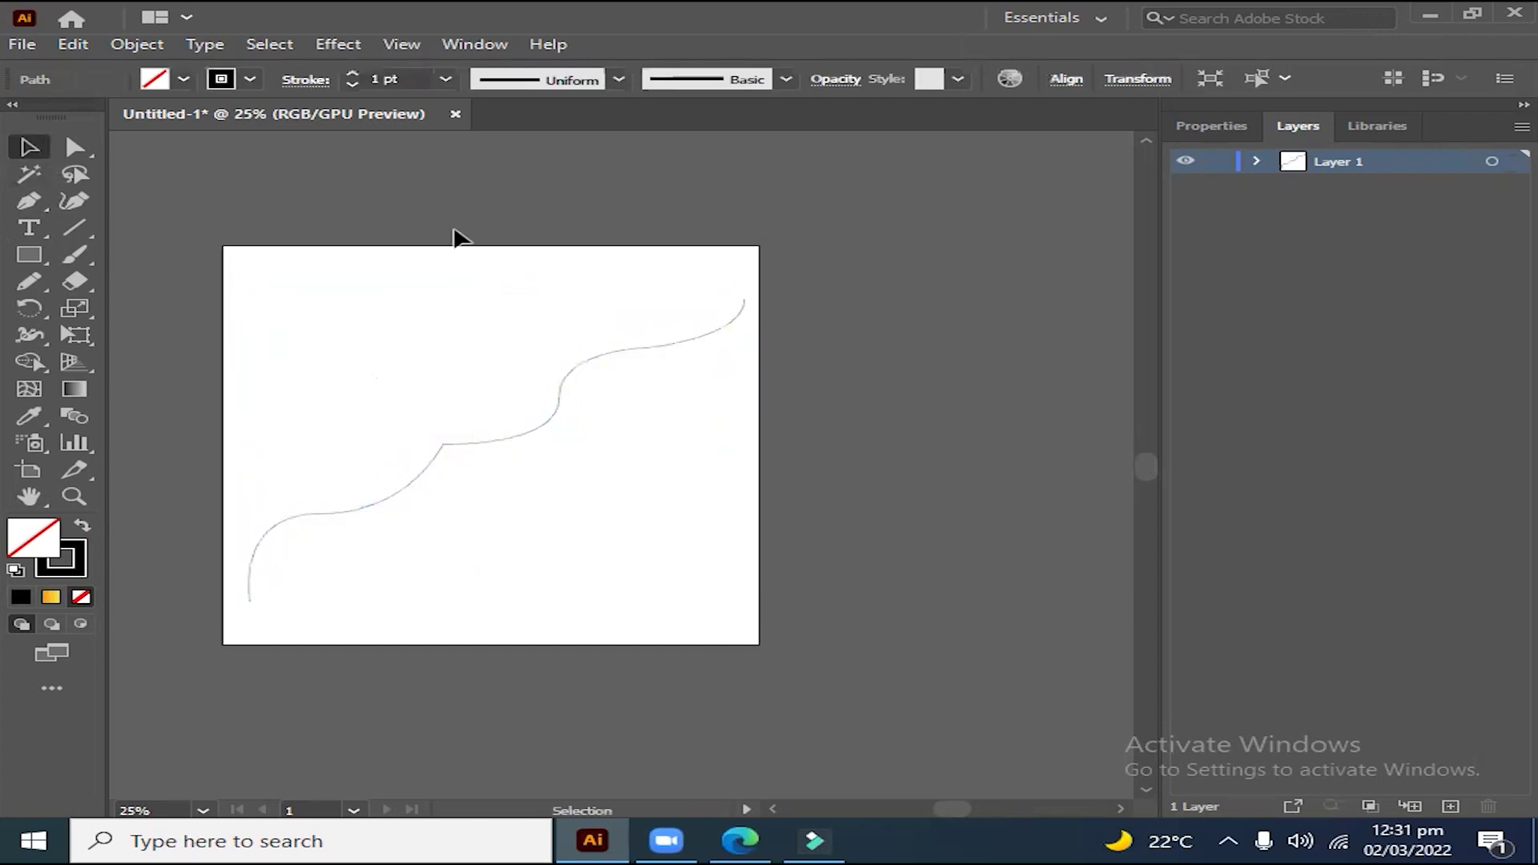
pyautogui.hotkey('ctrl', '-')
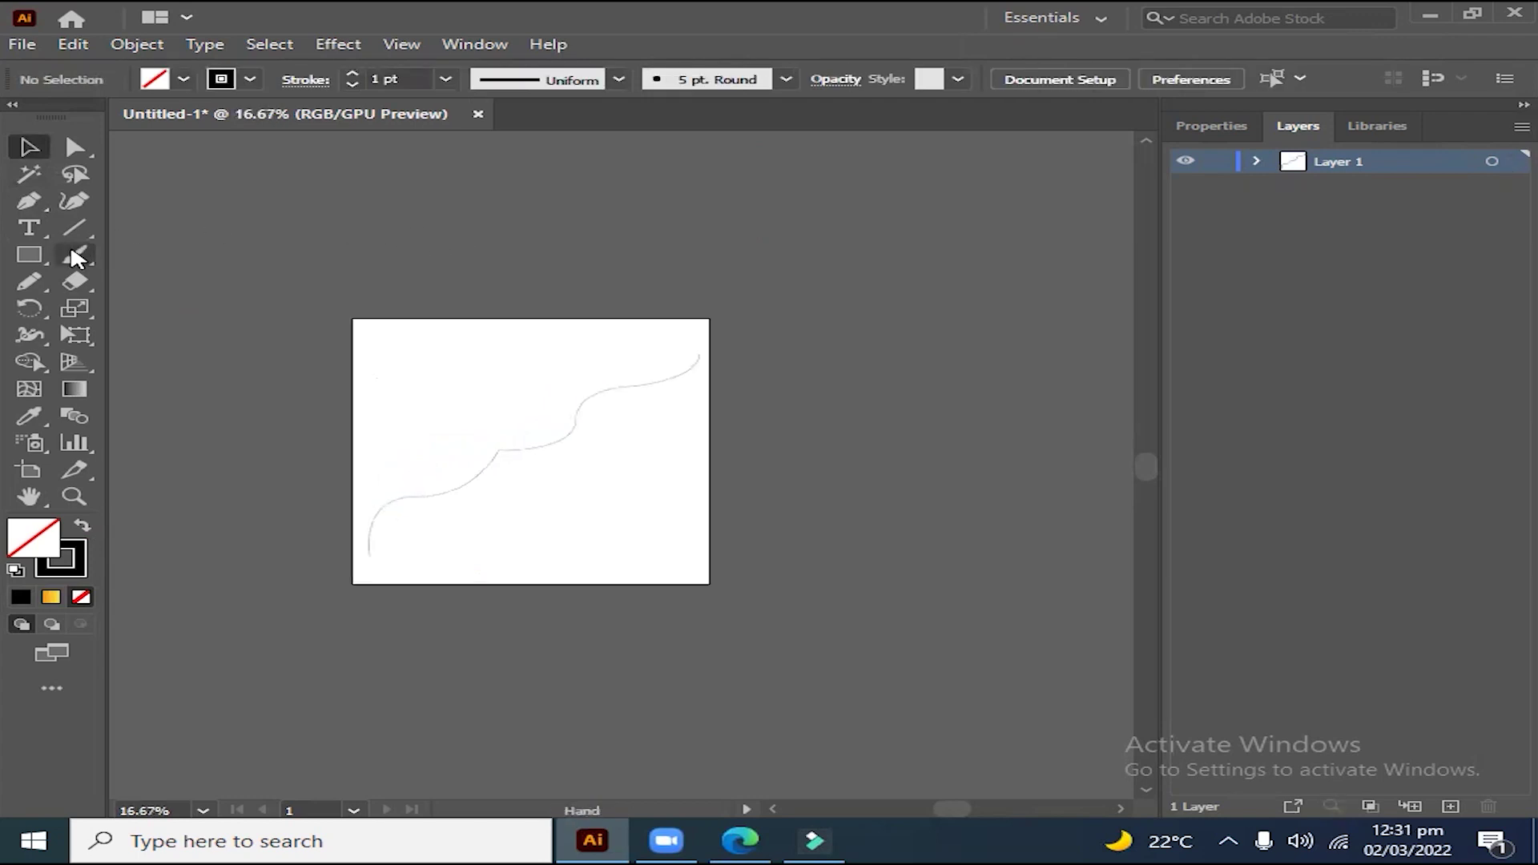
# Step: Draw a small circle above the artboard with an orange-to-yellow gradient fill
pyautogui.click(32, 260)
pyautogui.click(206, 309)
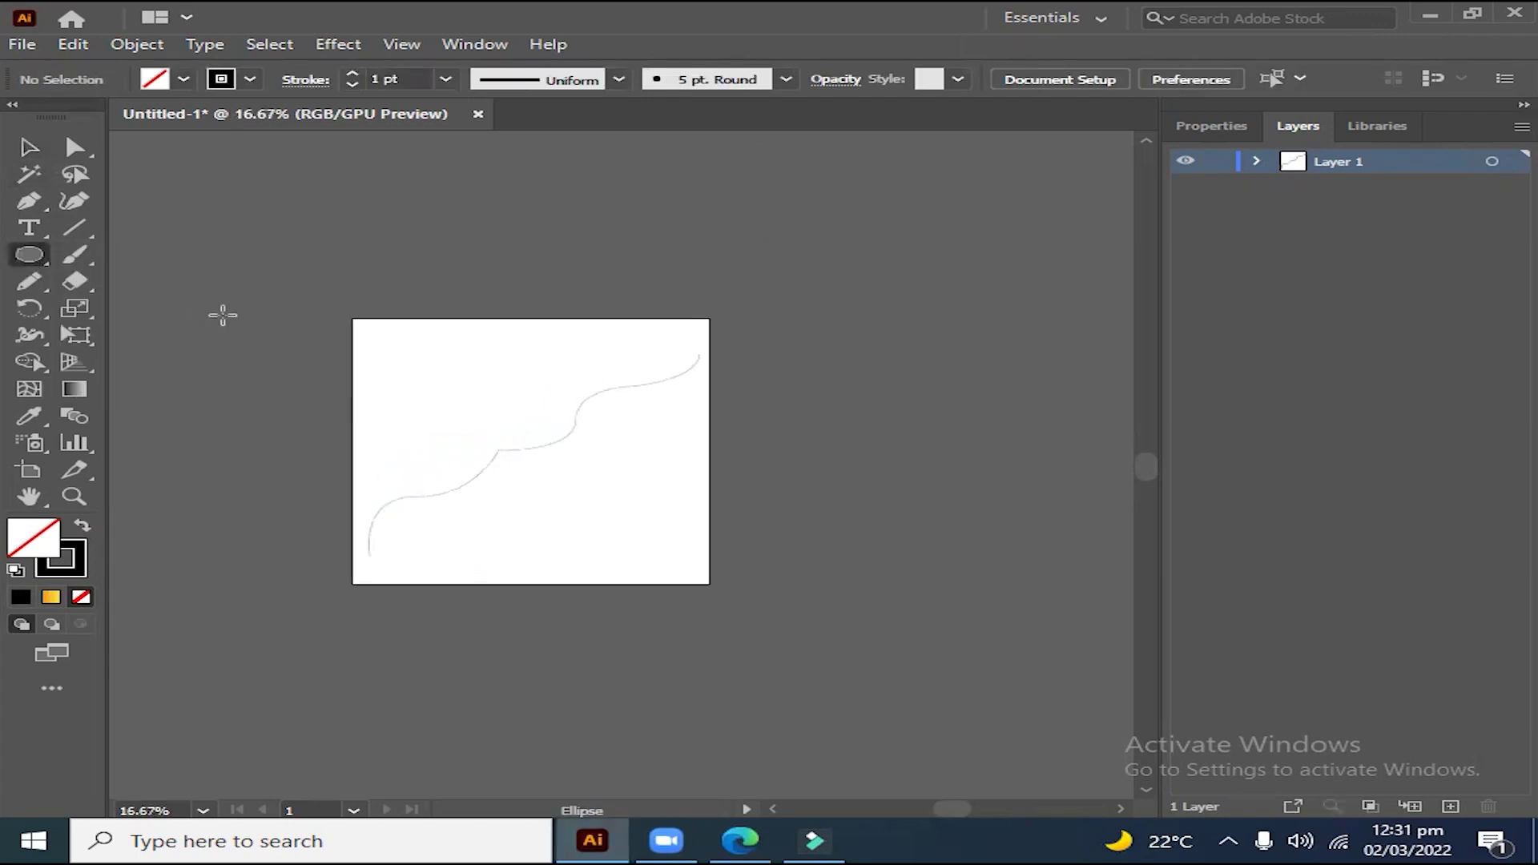
pyautogui.moveTo(364, 248); pyautogui.dragTo(403, 275)
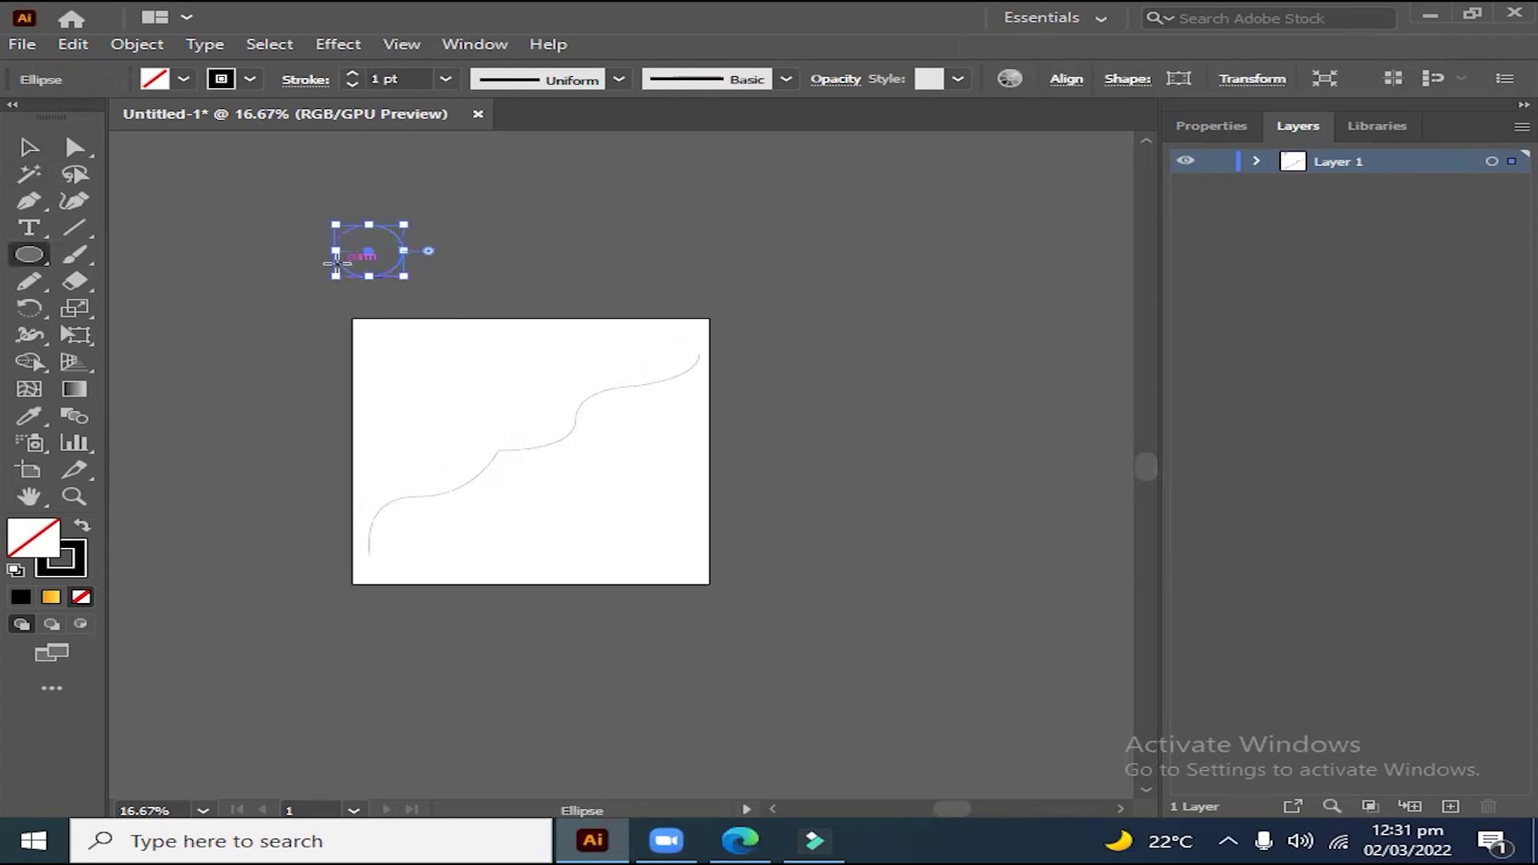
pyautogui.click(50, 598)
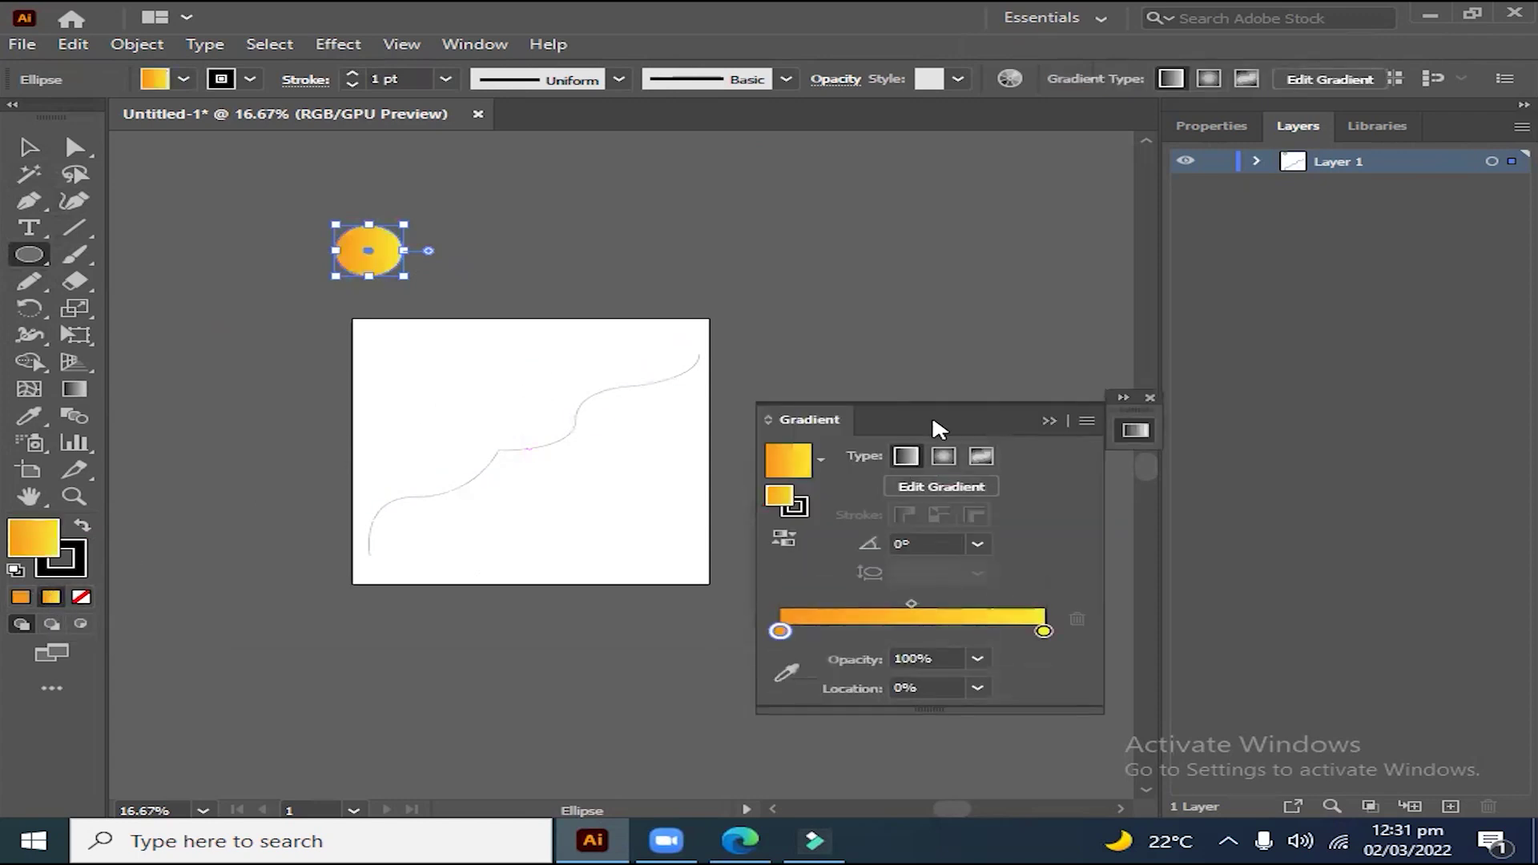
pyautogui.moveTo(931, 418); pyautogui.dragTo(950, 357)
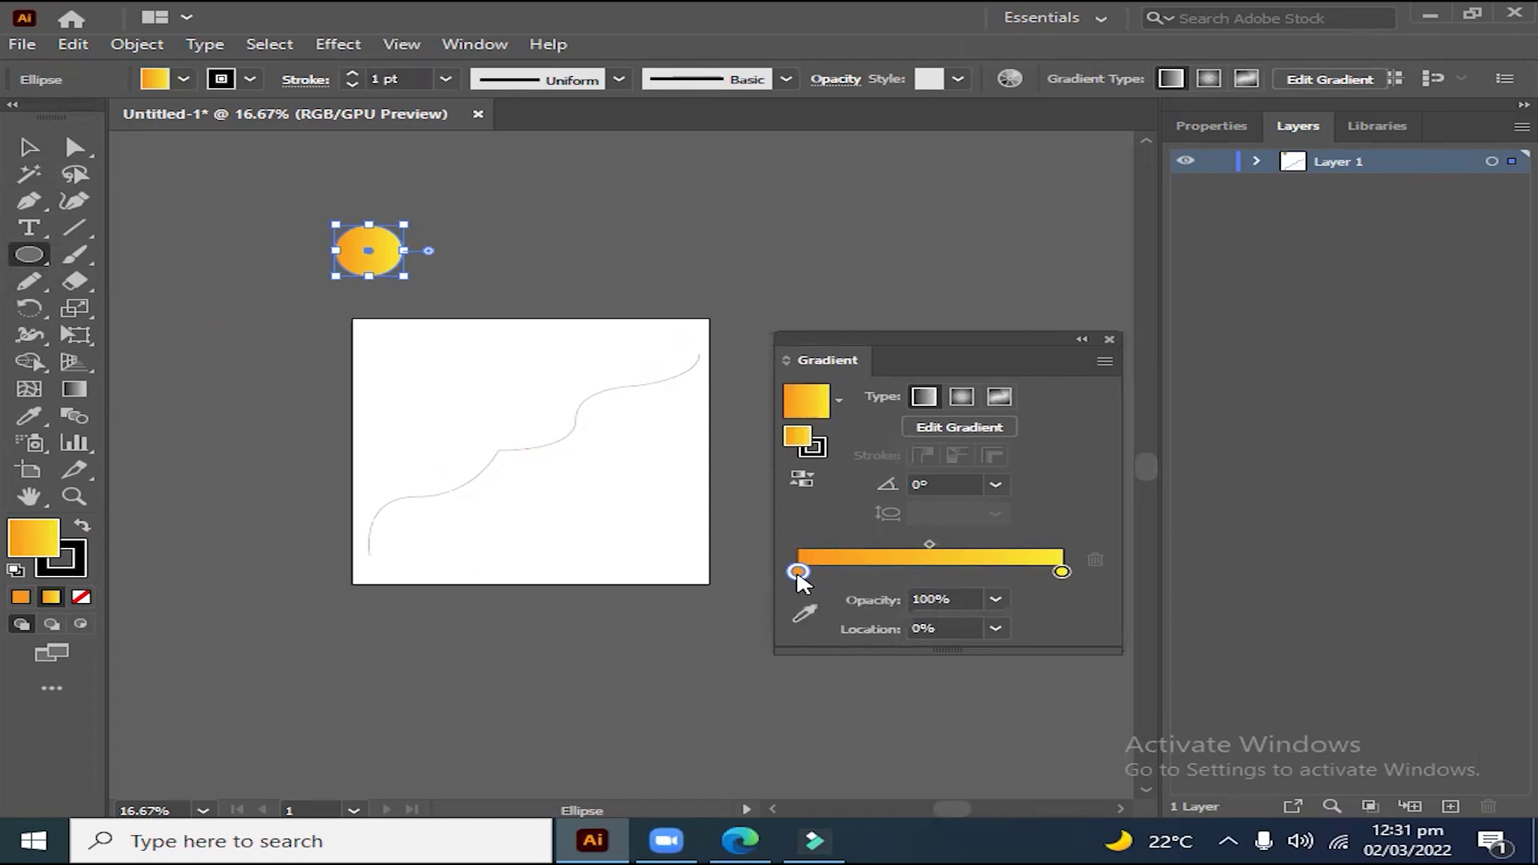
# Step: Make the gradient's left stop a deeper orange and shrink the circle
pyautogui.doubleClick(797, 571)
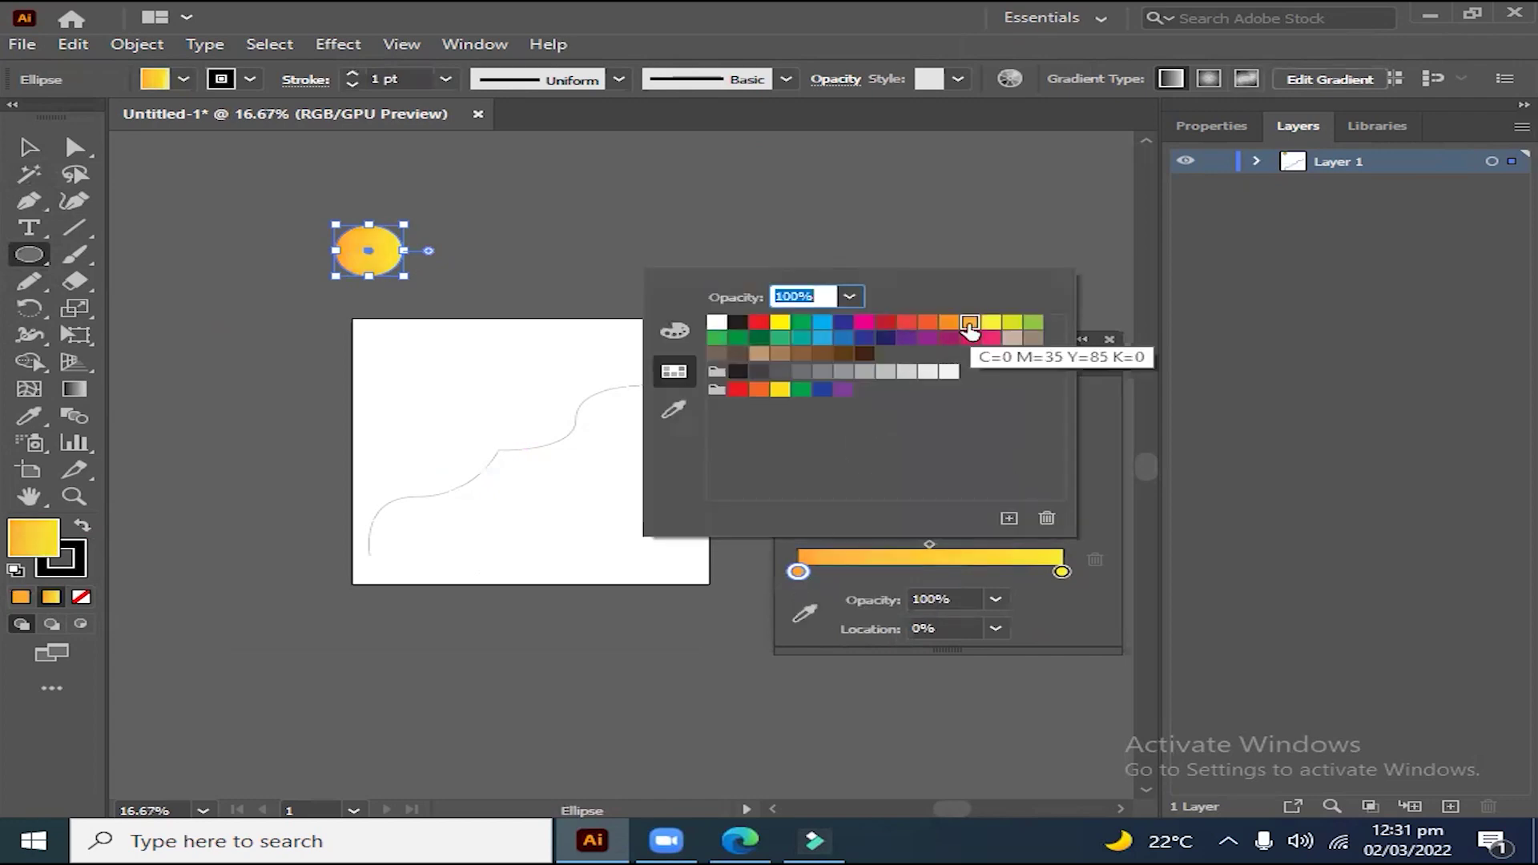
pyautogui.click(926, 323)
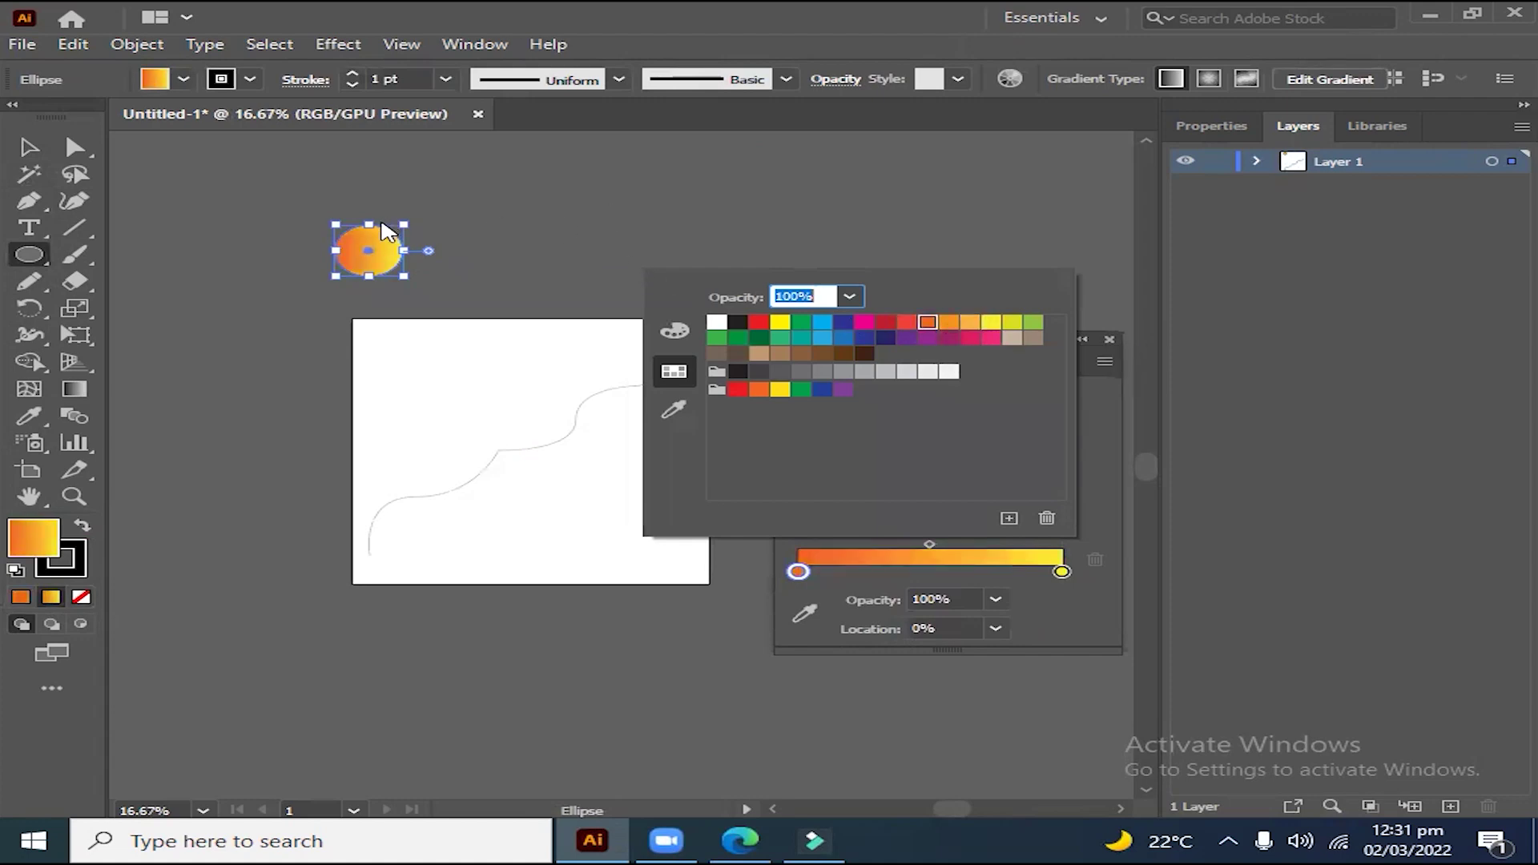
pyautogui.click(513, 256)
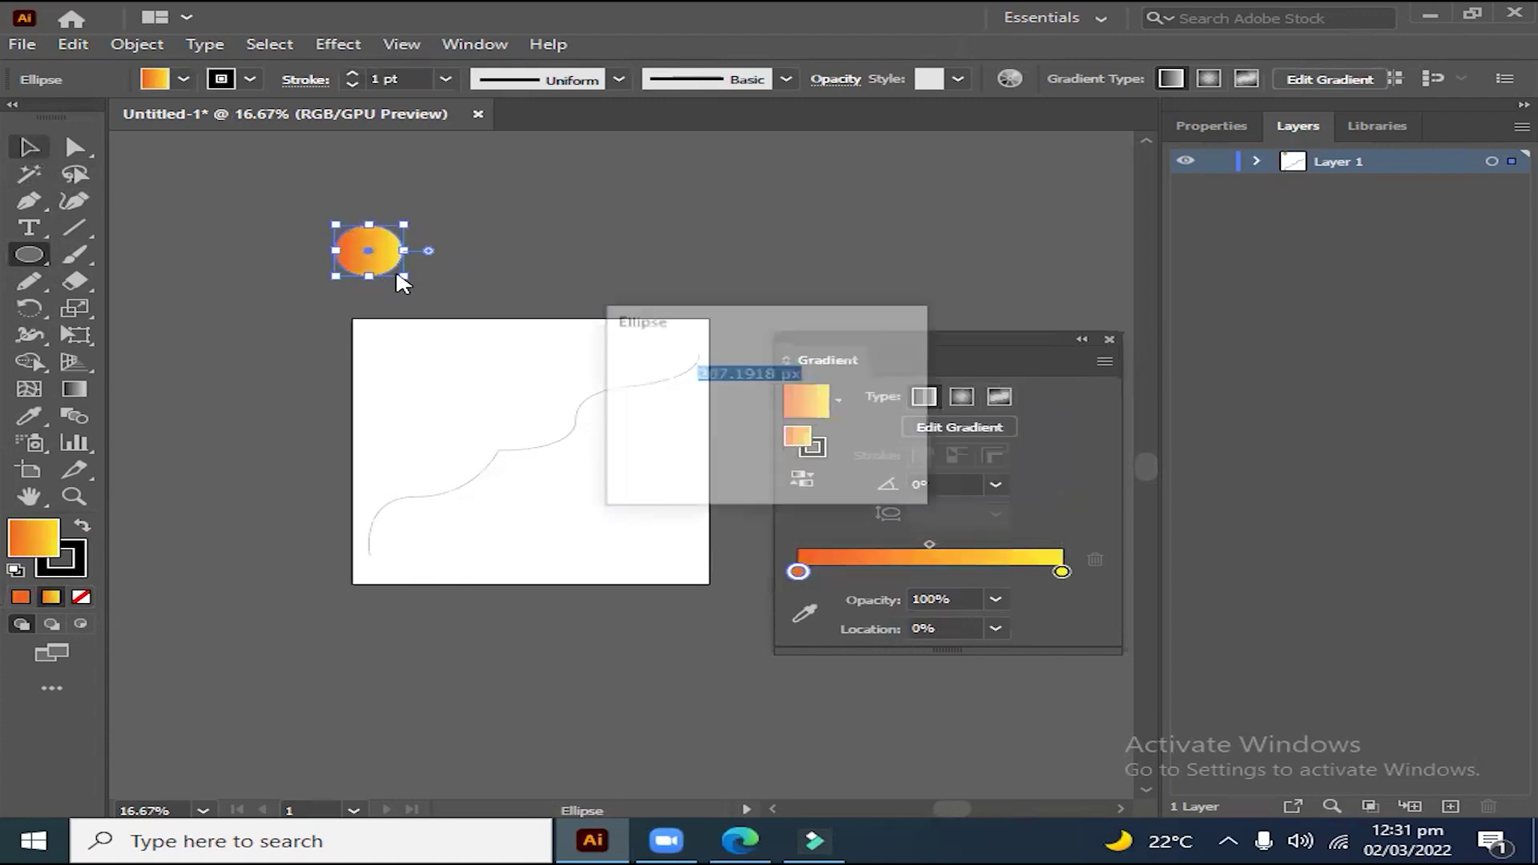
pyautogui.click(819, 453)
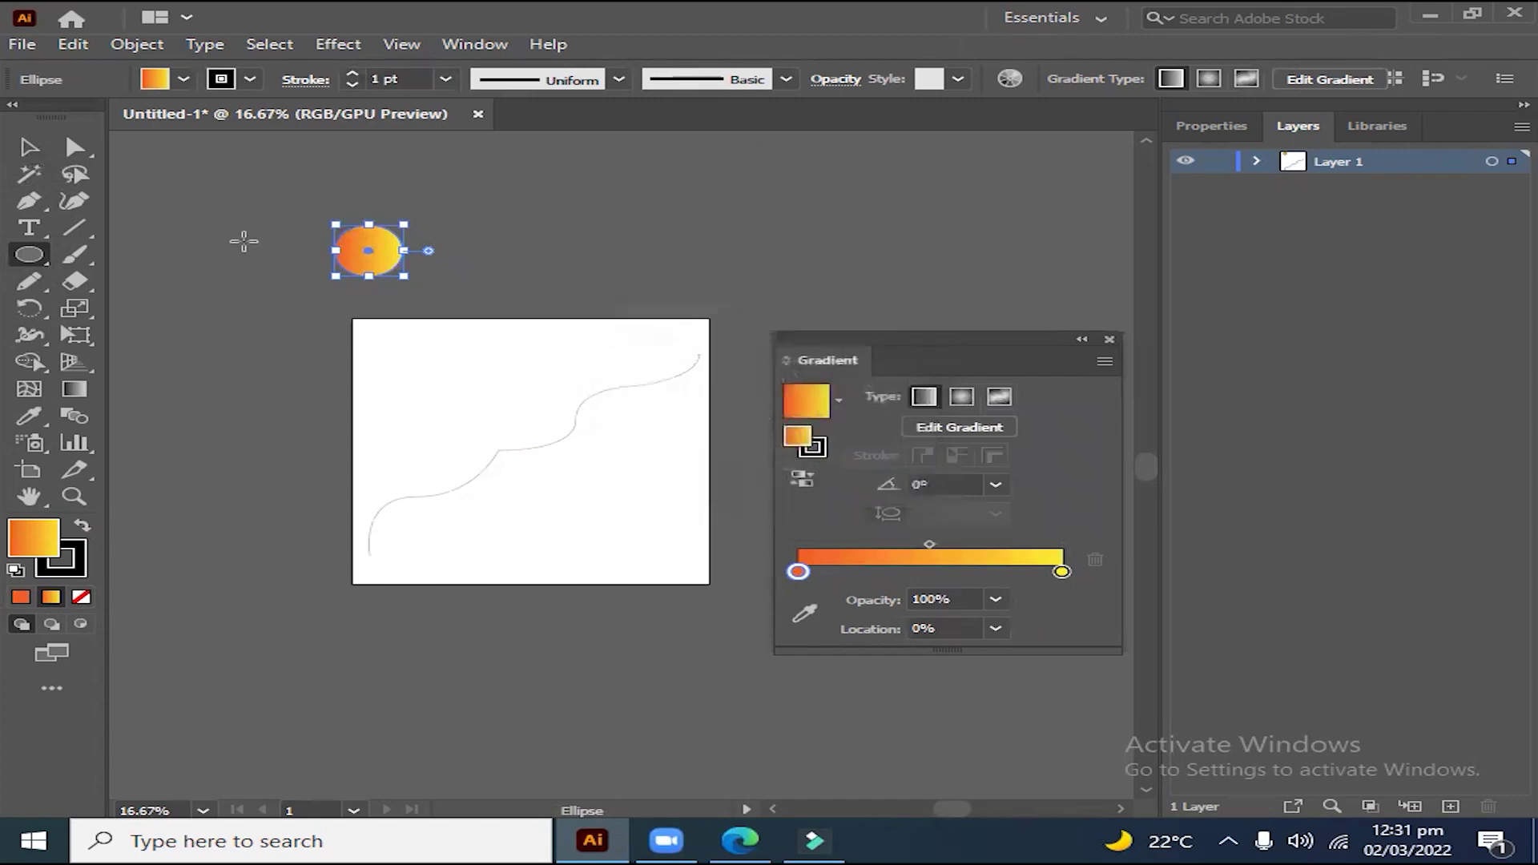
pyautogui.click(28, 147)
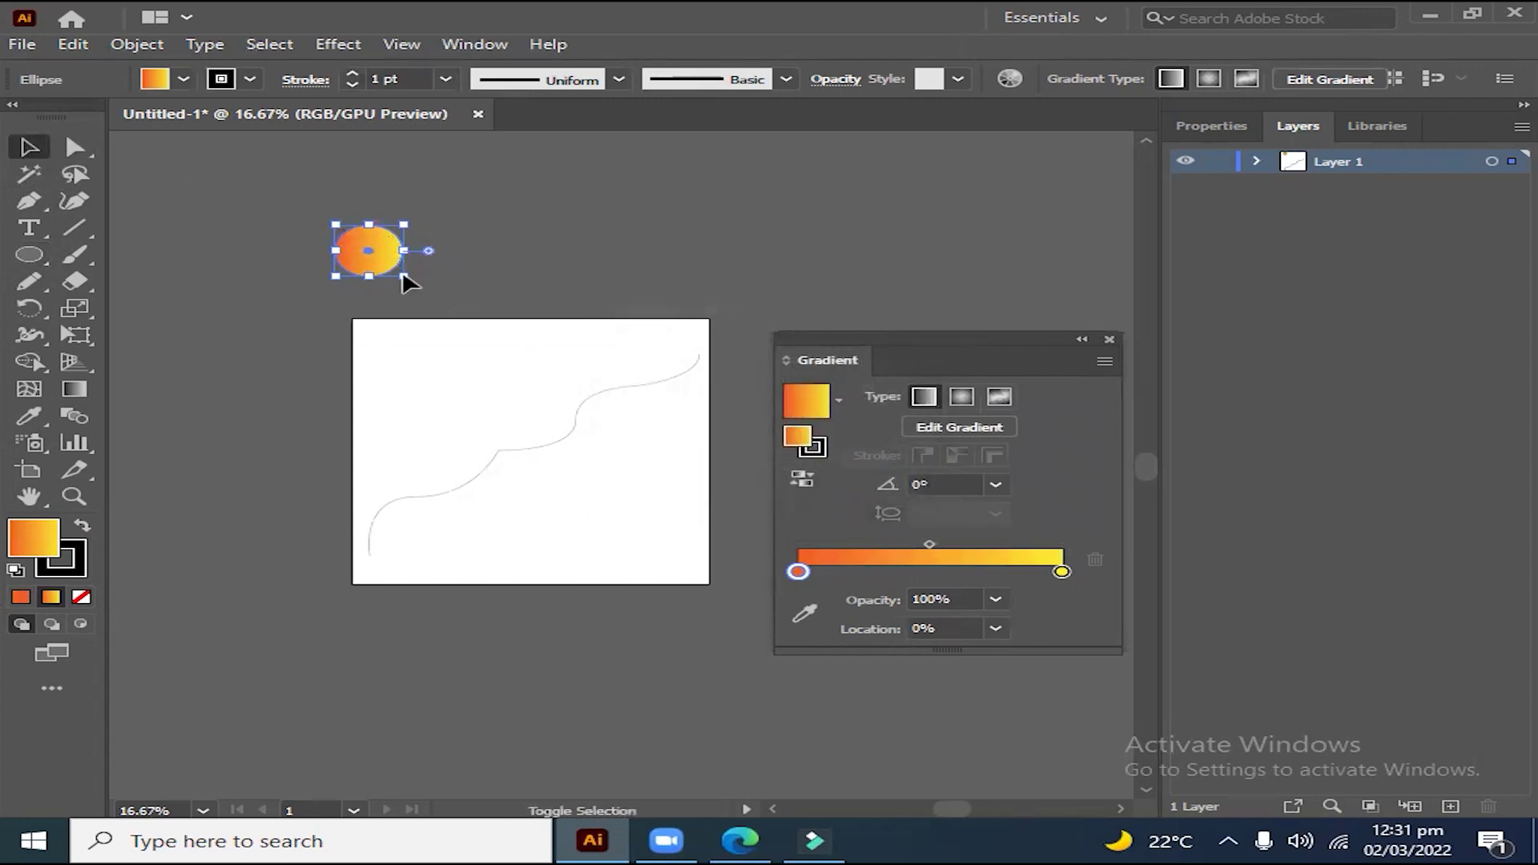
pyautogui.moveTo(405, 275); pyautogui.dragTo(330, 187)
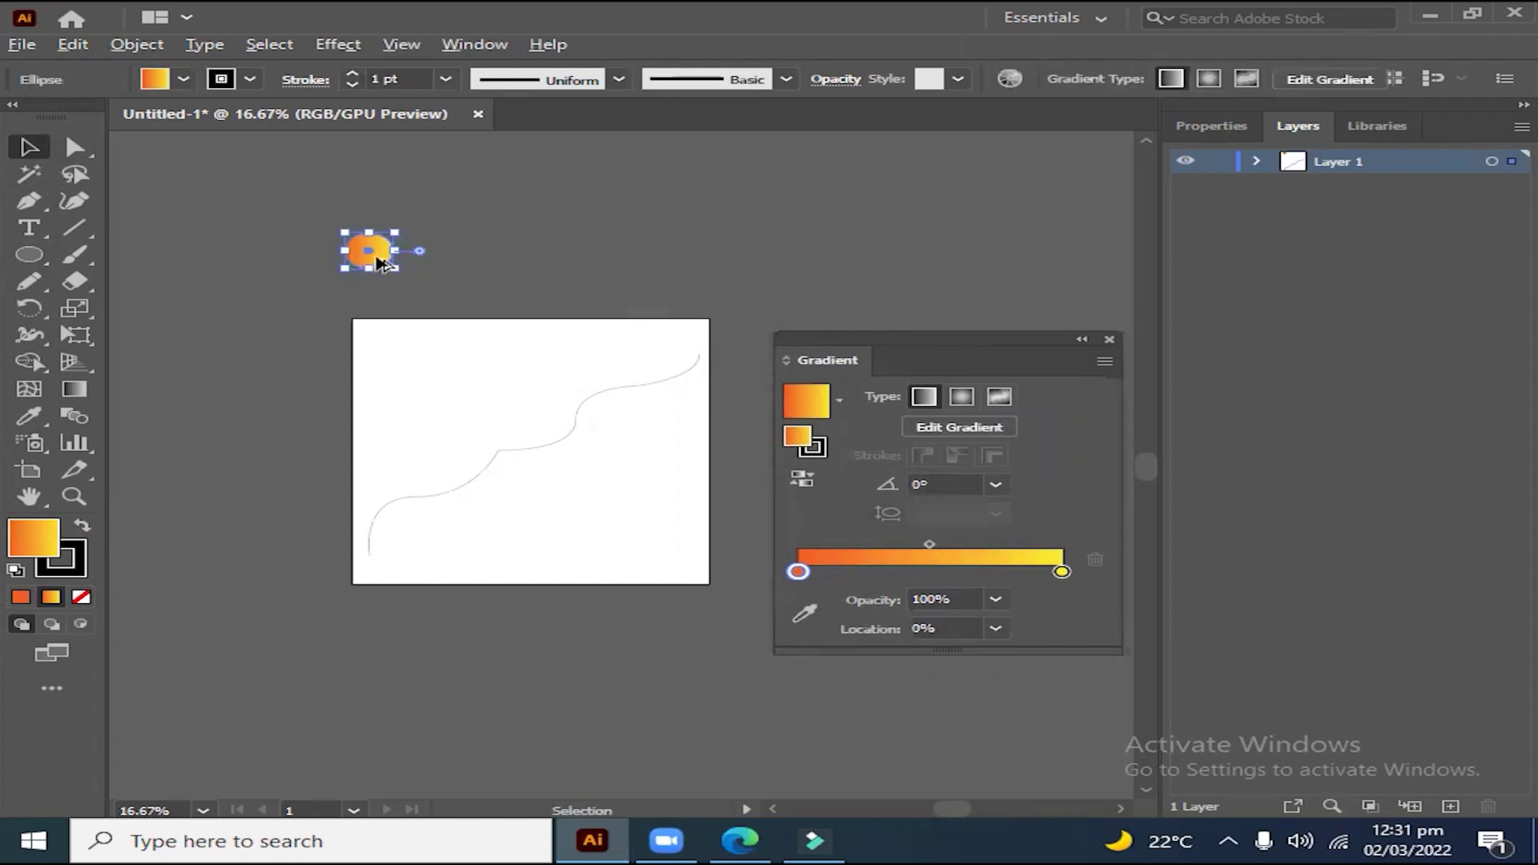
# Step: Place a larger copy of the gradient circle to the right of the original
pyautogui.click(435, 282)
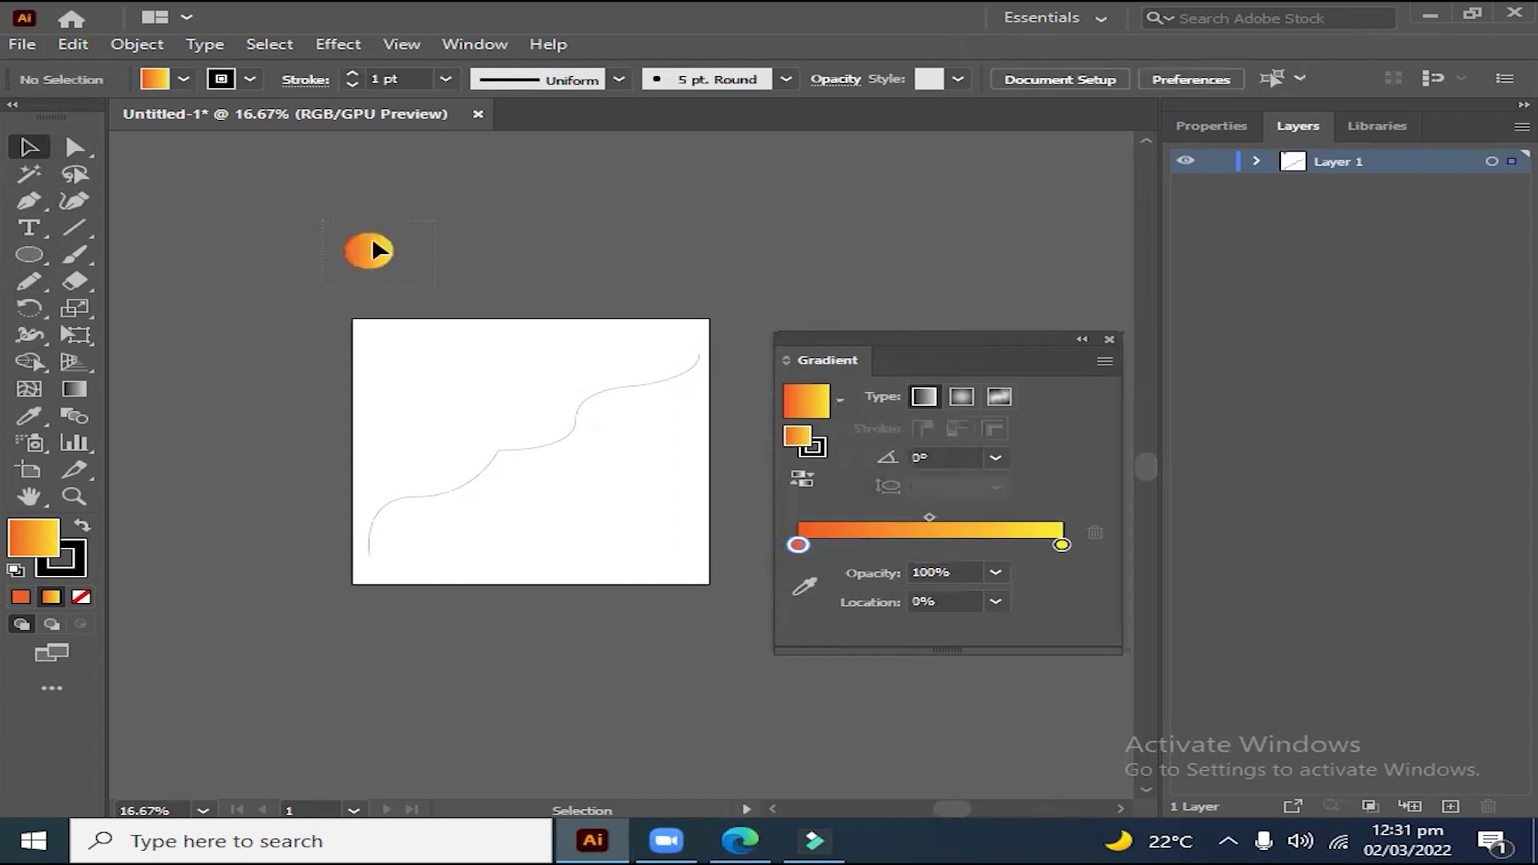
pyautogui.click(383, 255)
pyautogui.moveTo(382, 249); pyautogui.dragTo(622, 237)
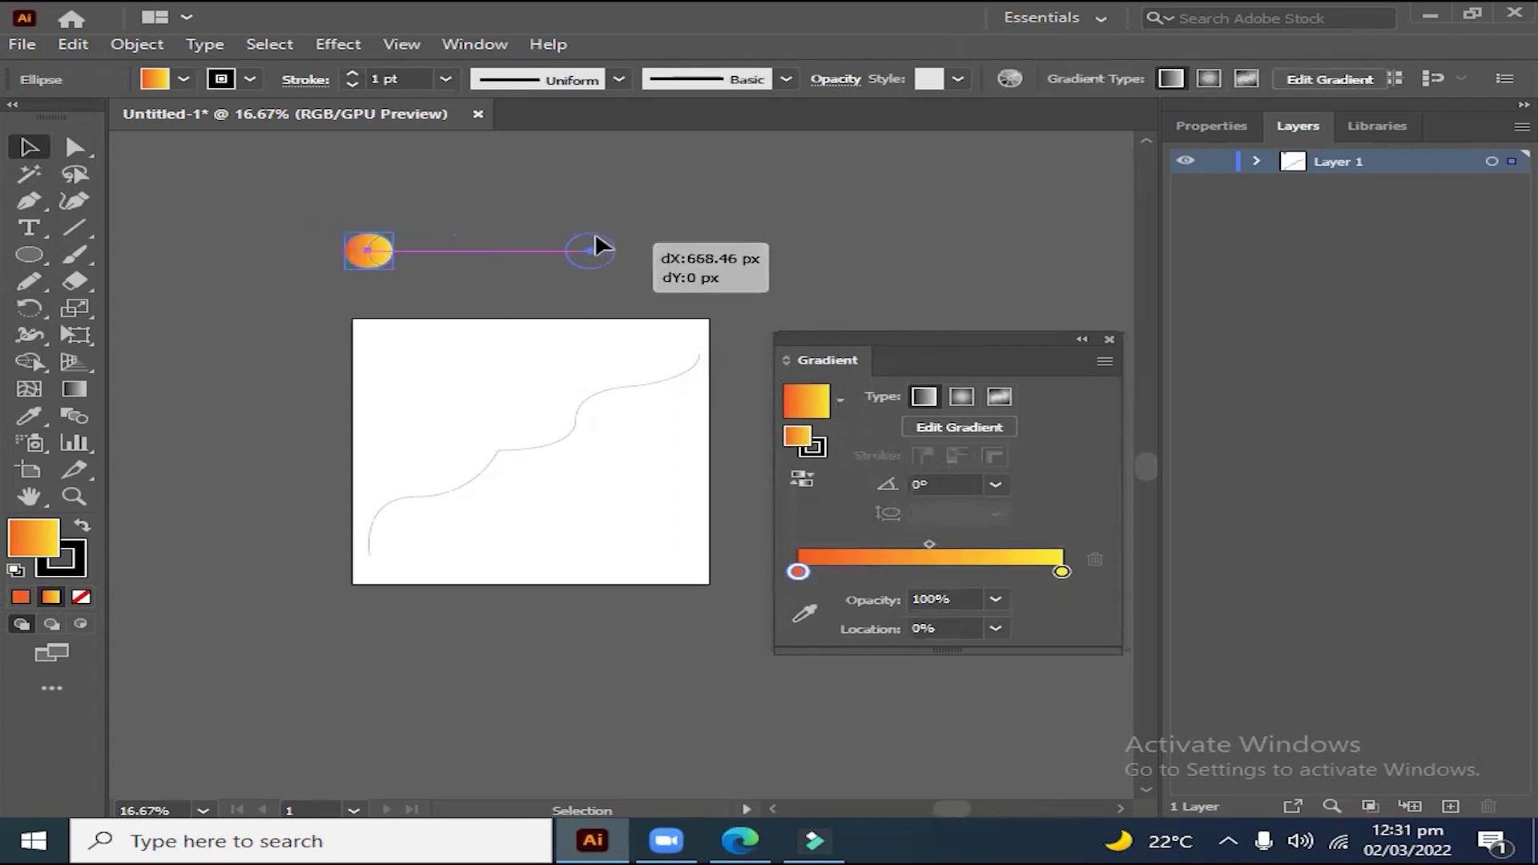
pyautogui.moveTo(622, 237)
pyautogui.mouseDown()
pyautogui.moveTo(709, 250)
pyautogui.moveTo(753, 296)
pyautogui.mouseUp()
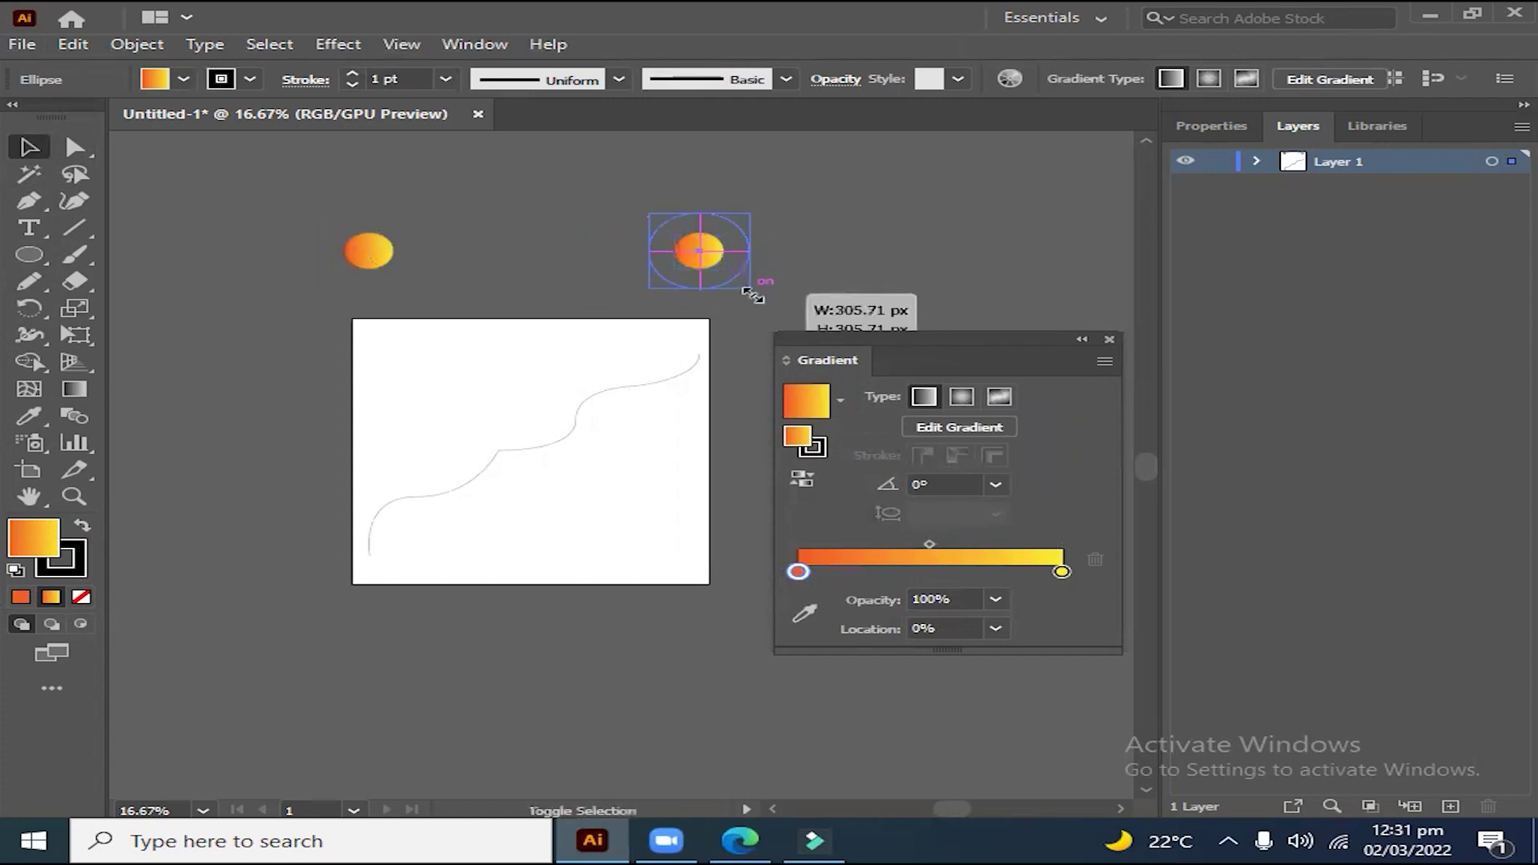
pyautogui.click(801, 280)
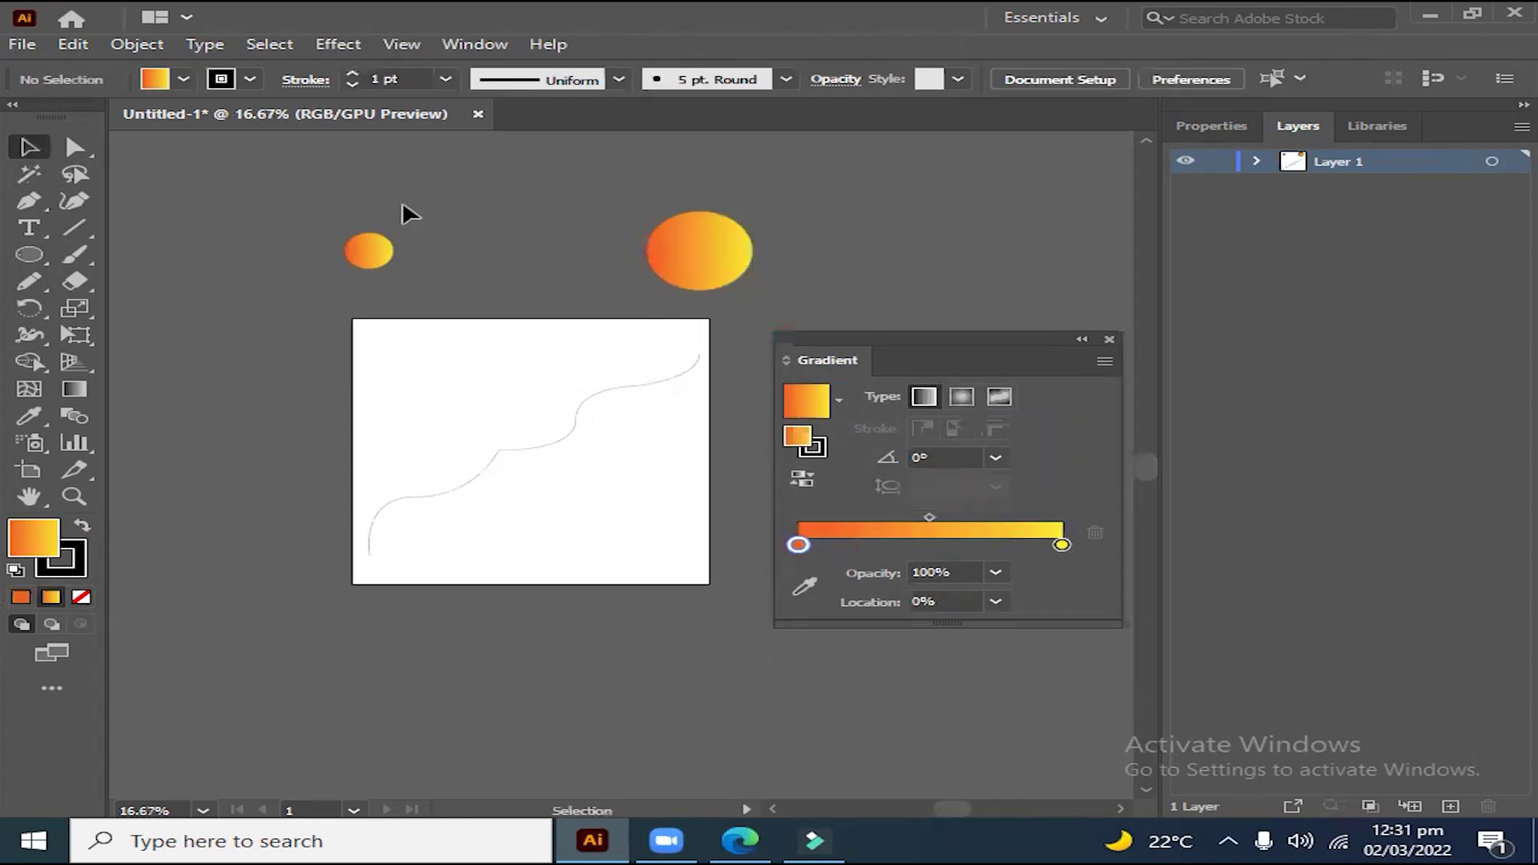
# Step: Recolour the large circle's gradient from crimson on the left to orange on the right
pyautogui.click(711, 271)
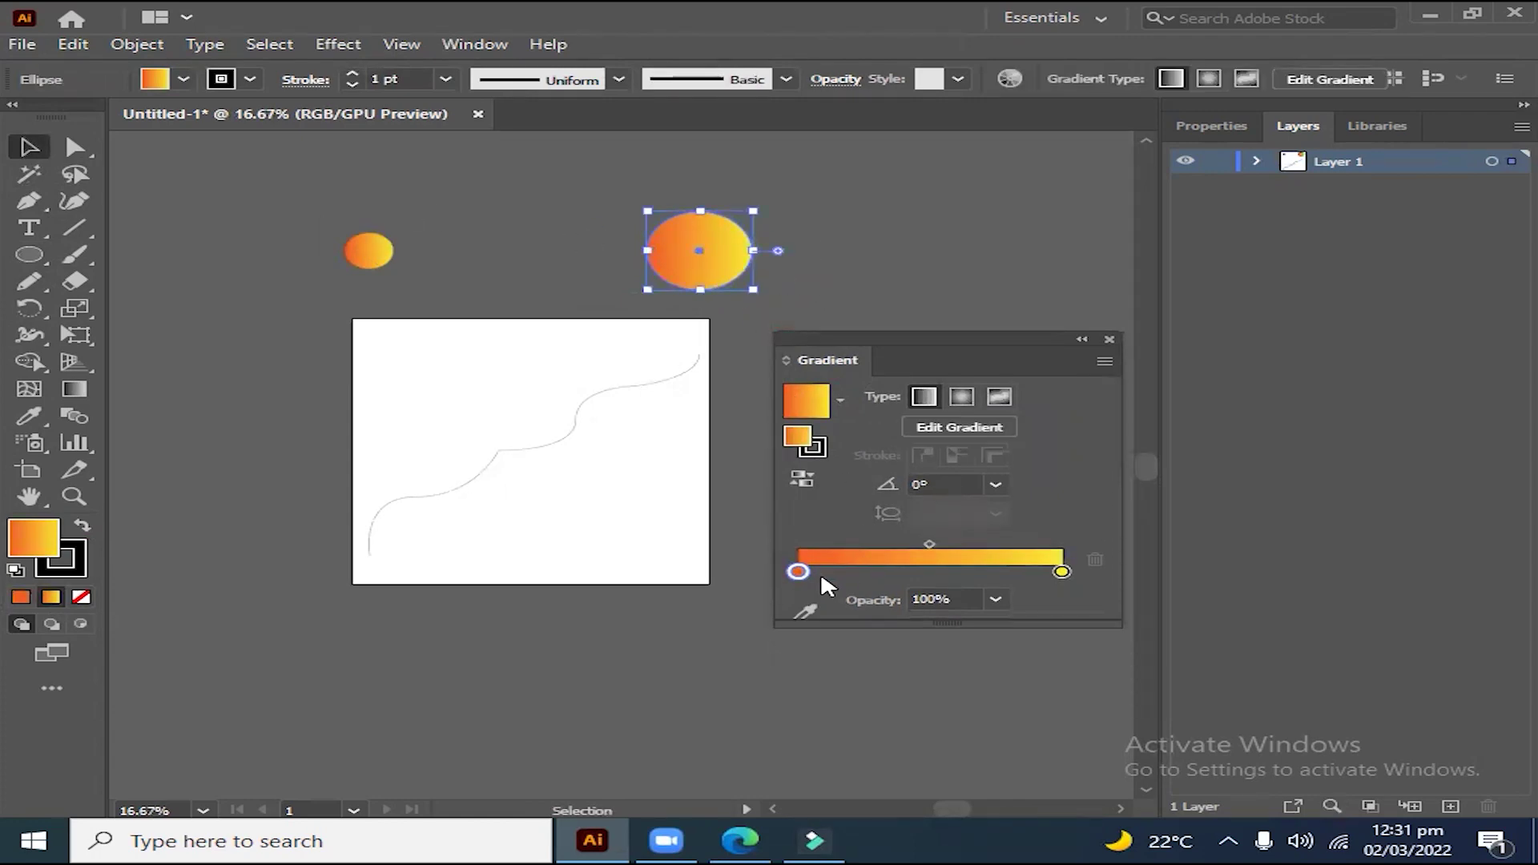
pyautogui.click(798, 572)
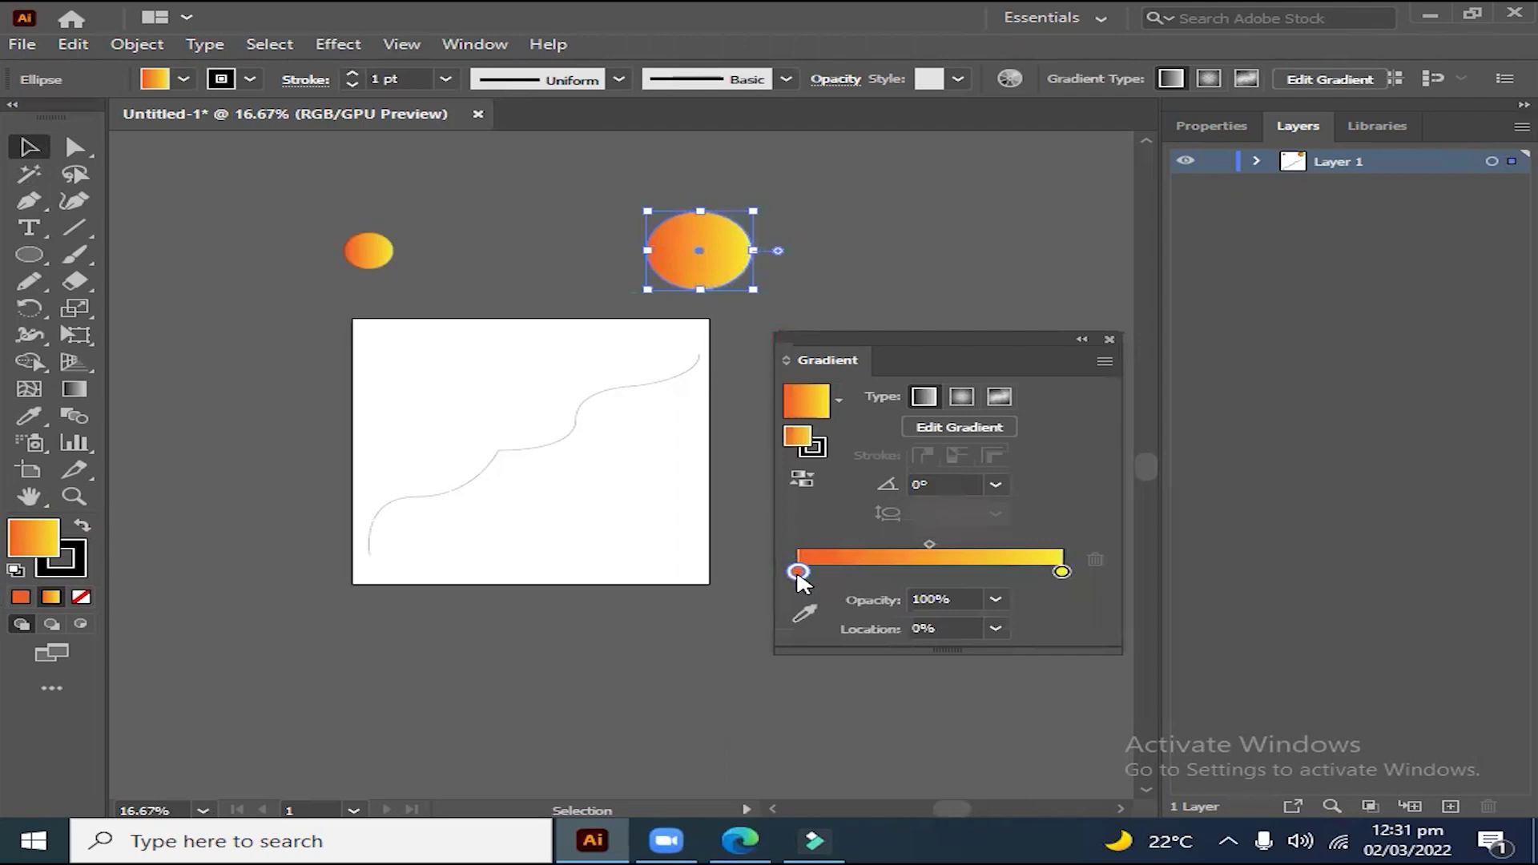
pyautogui.doubleClick(798, 572)
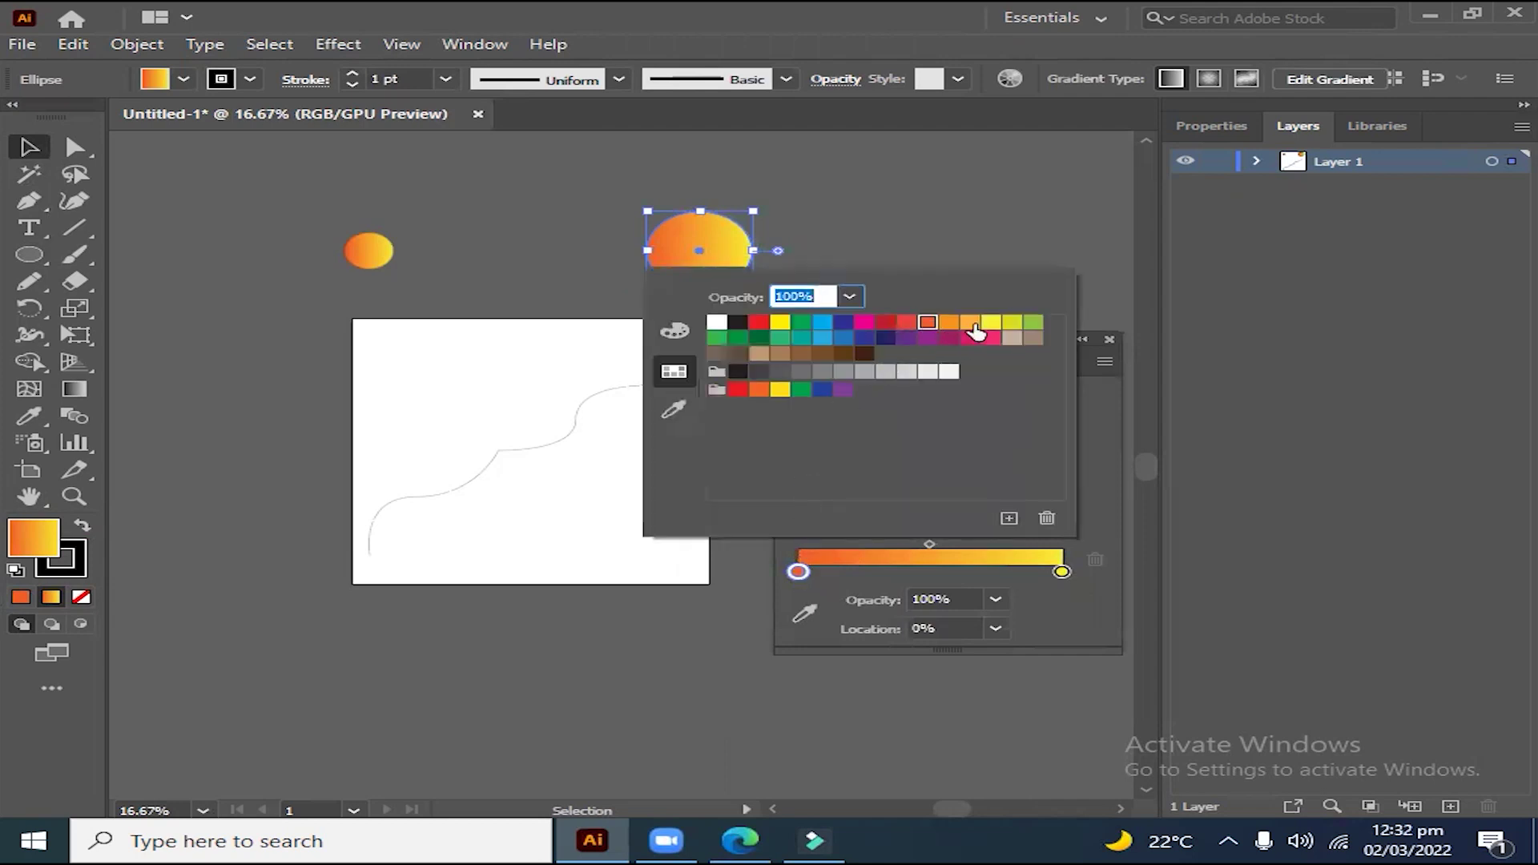
pyautogui.click(885, 321)
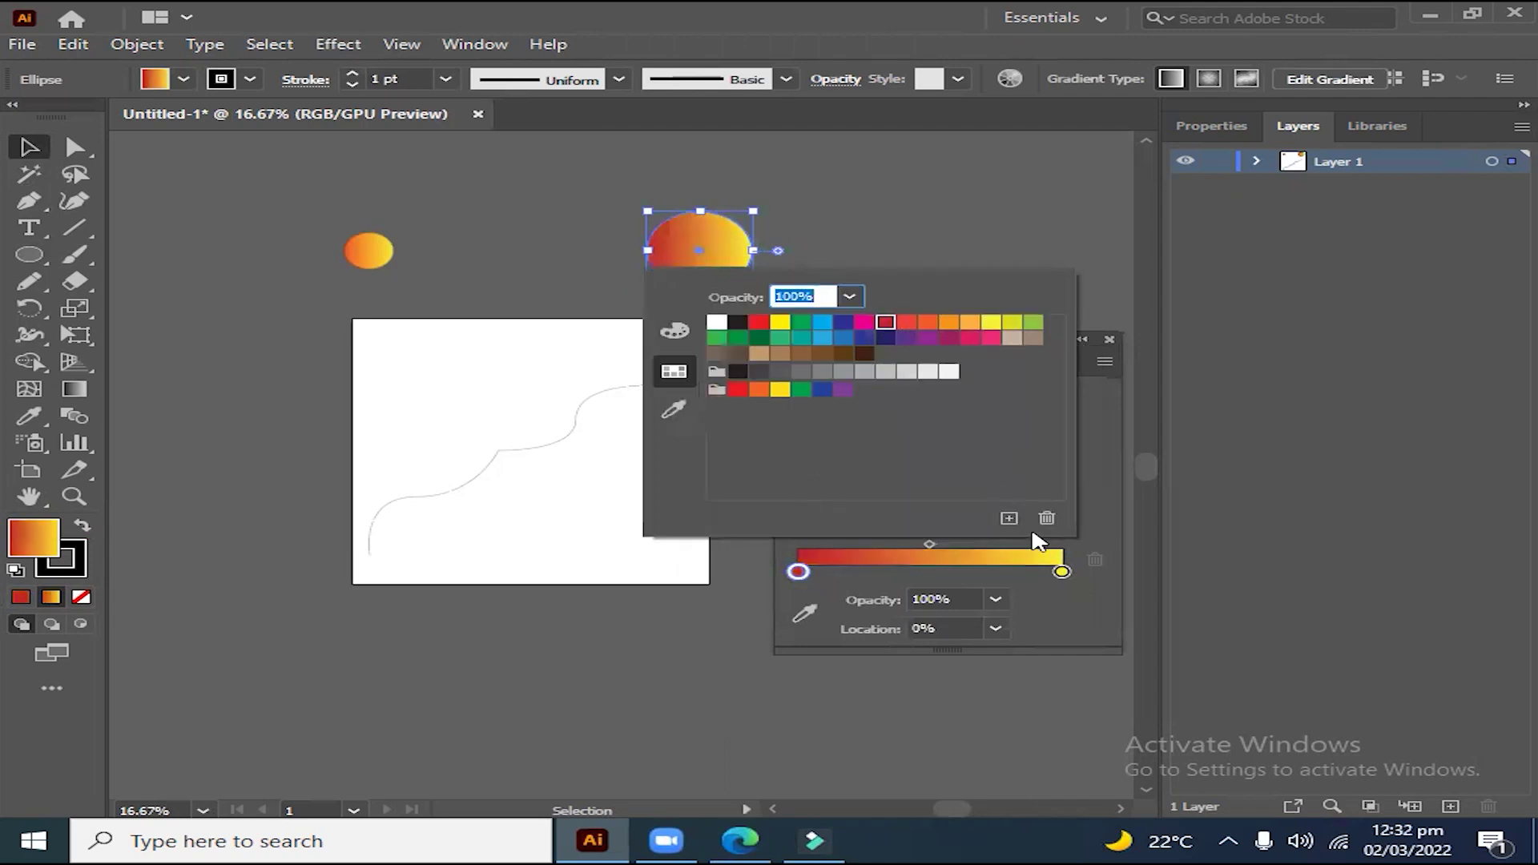
pyautogui.click(1061, 571)
pyautogui.doubleClick(1061, 571)
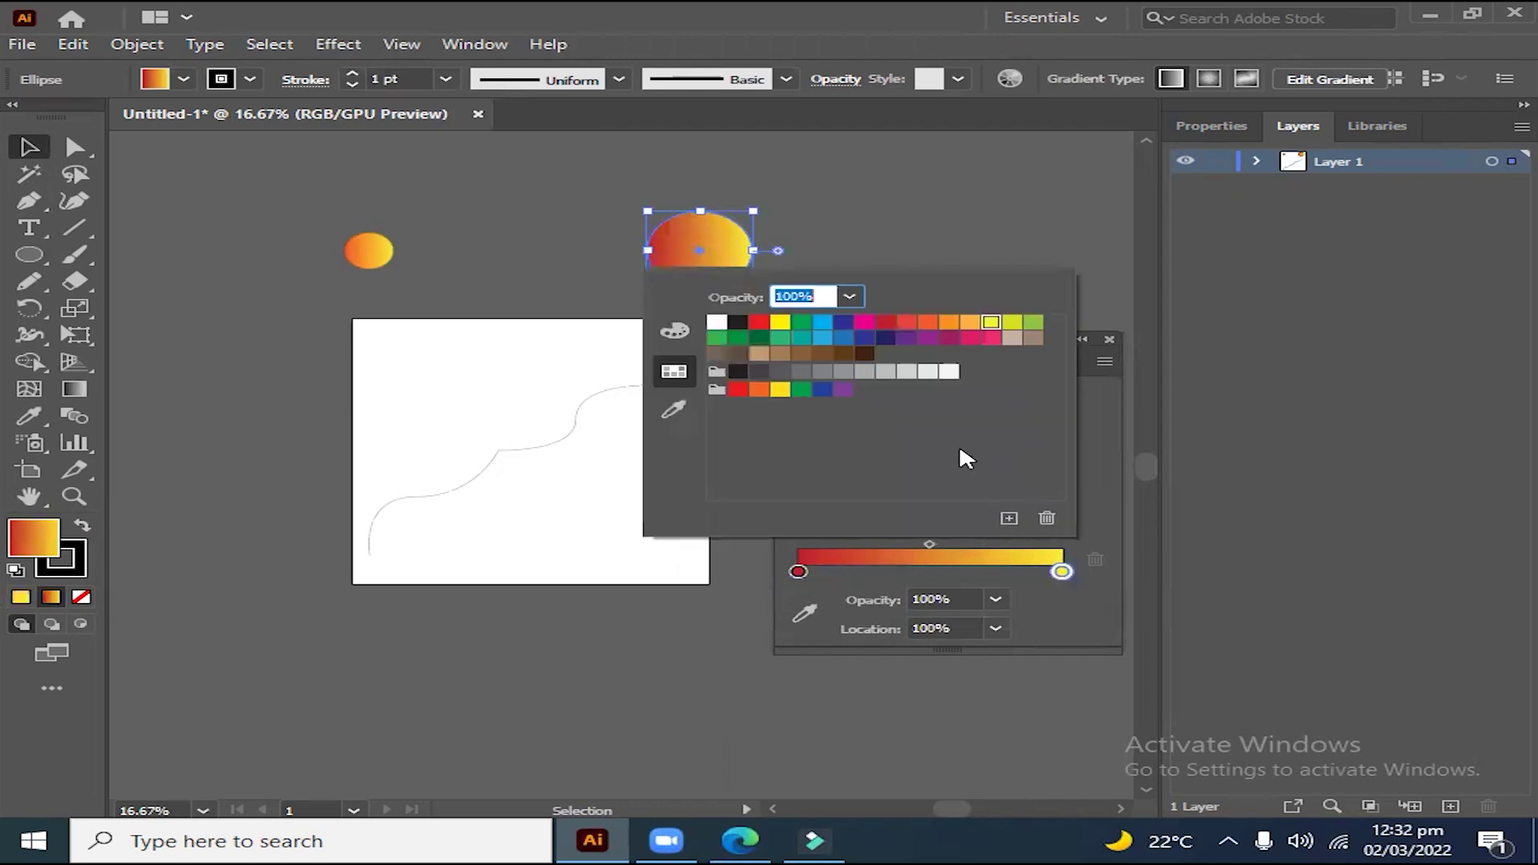
pyautogui.click(906, 322)
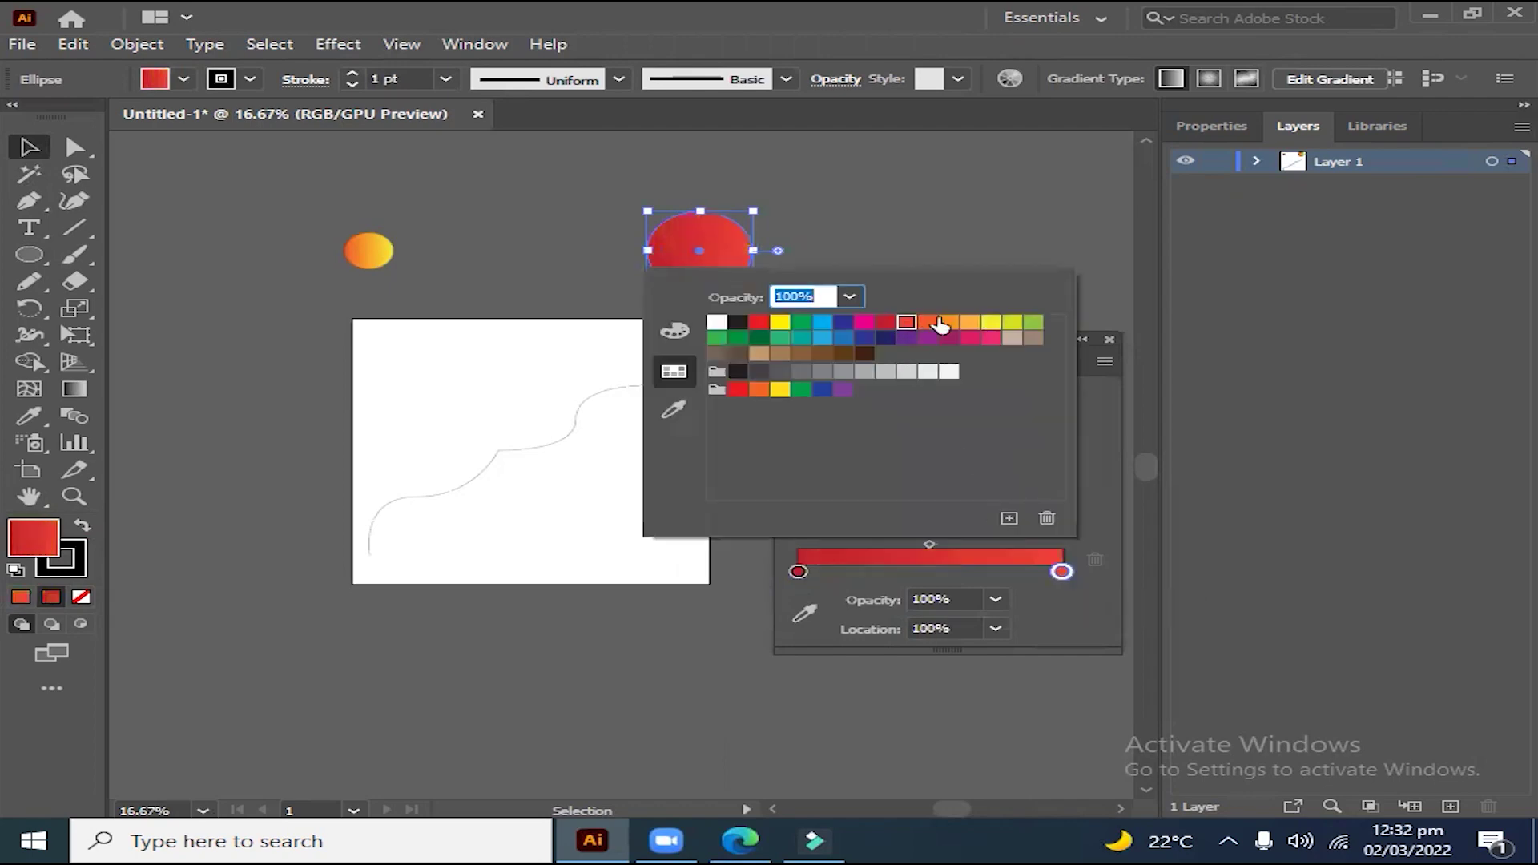
pyautogui.click(932, 322)
pyautogui.click(950, 323)
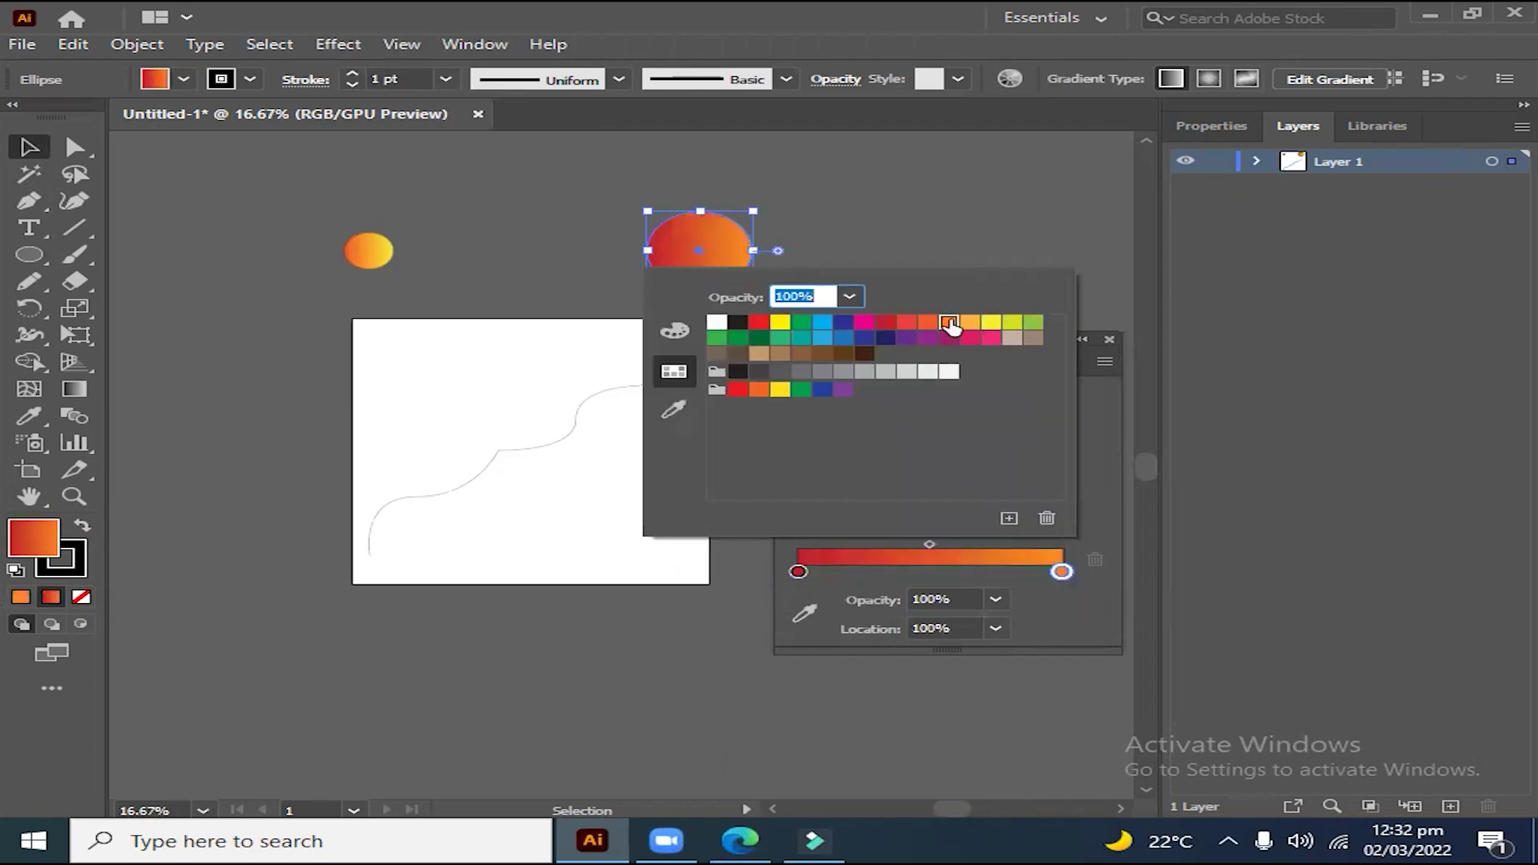
pyautogui.click(255, 195)
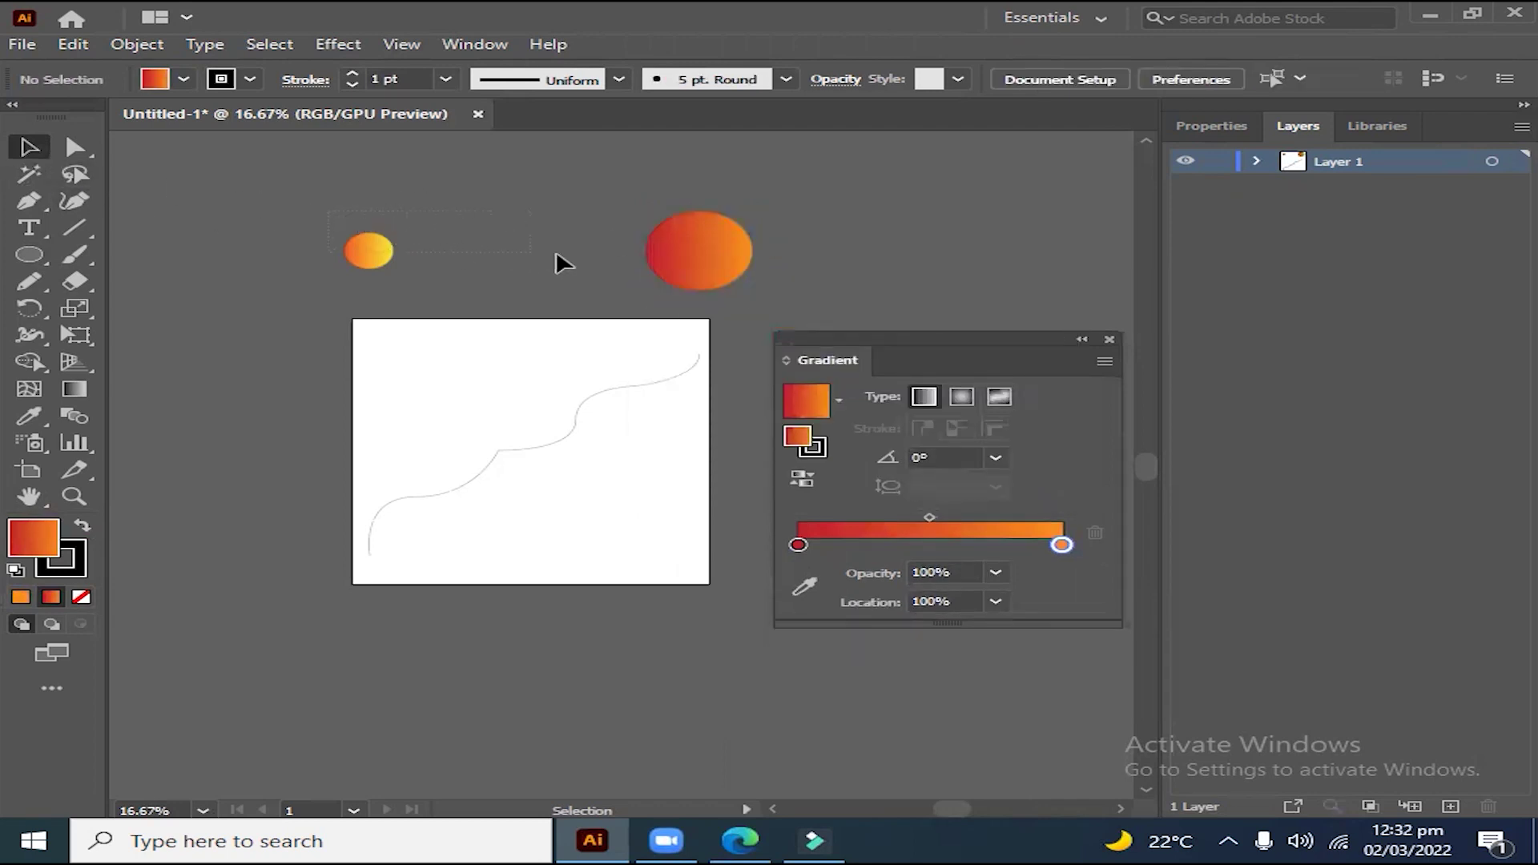
# Step: Set Blend Options to Specified Distance 20 px and blend the two circles
pyautogui.moveTo(766, 266); pyautogui.dragTo(766, 266)
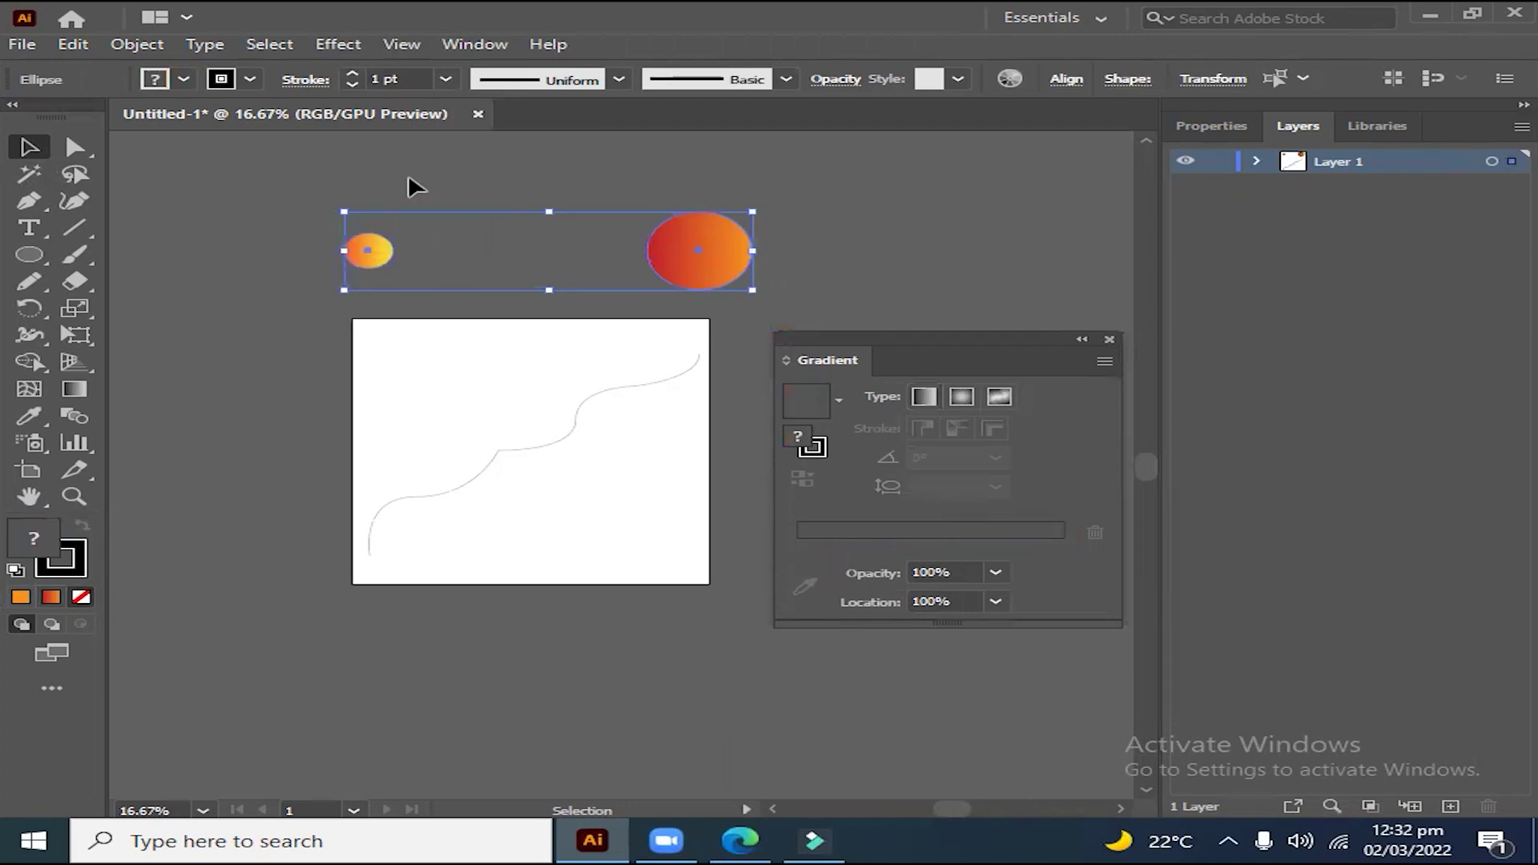
pyautogui.click(138, 45)
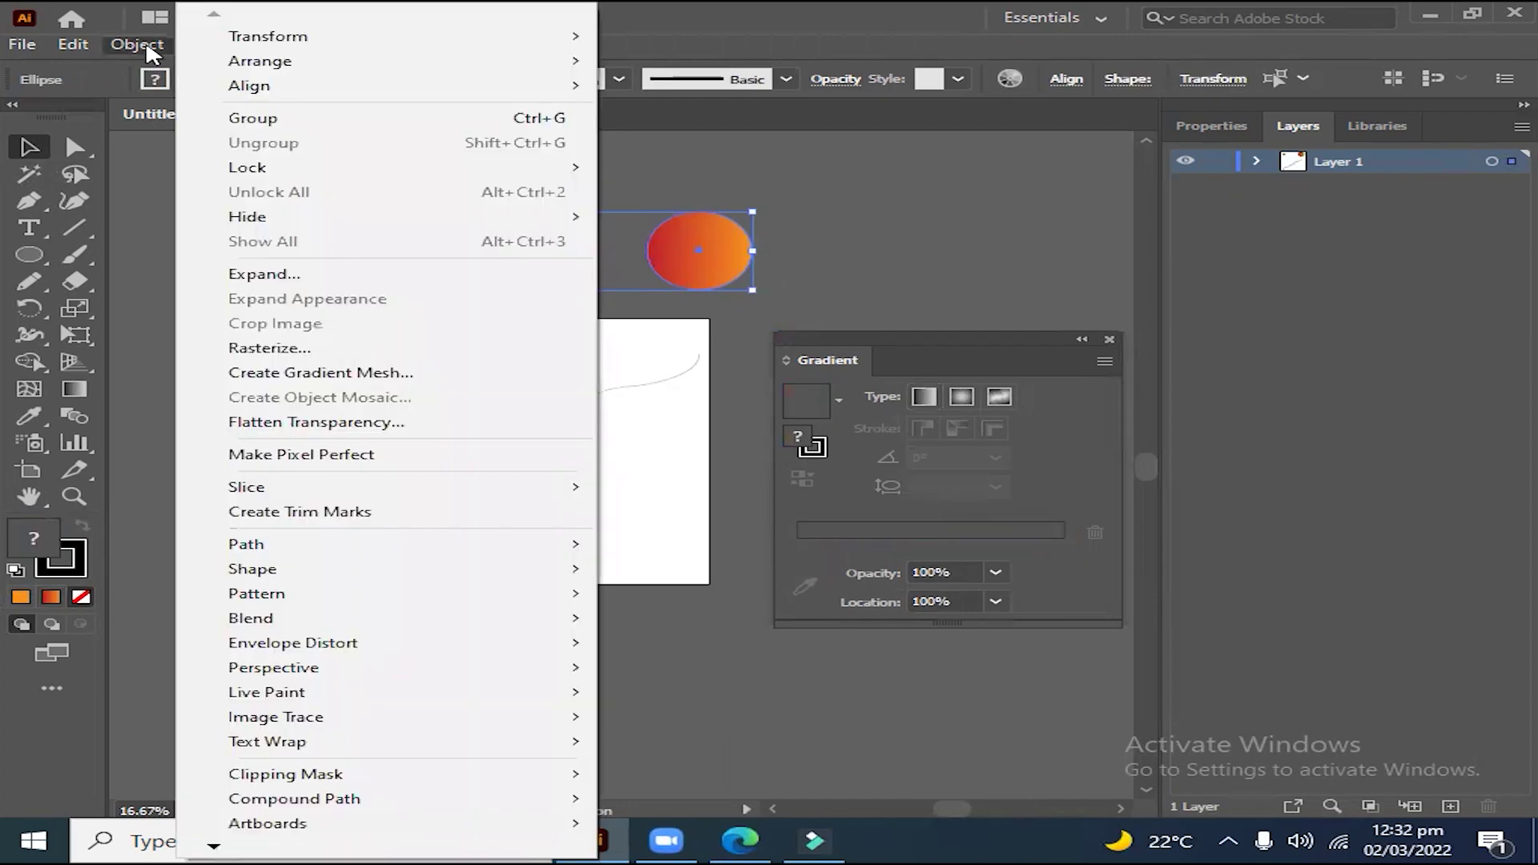
pyautogui.moveTo(250, 617)
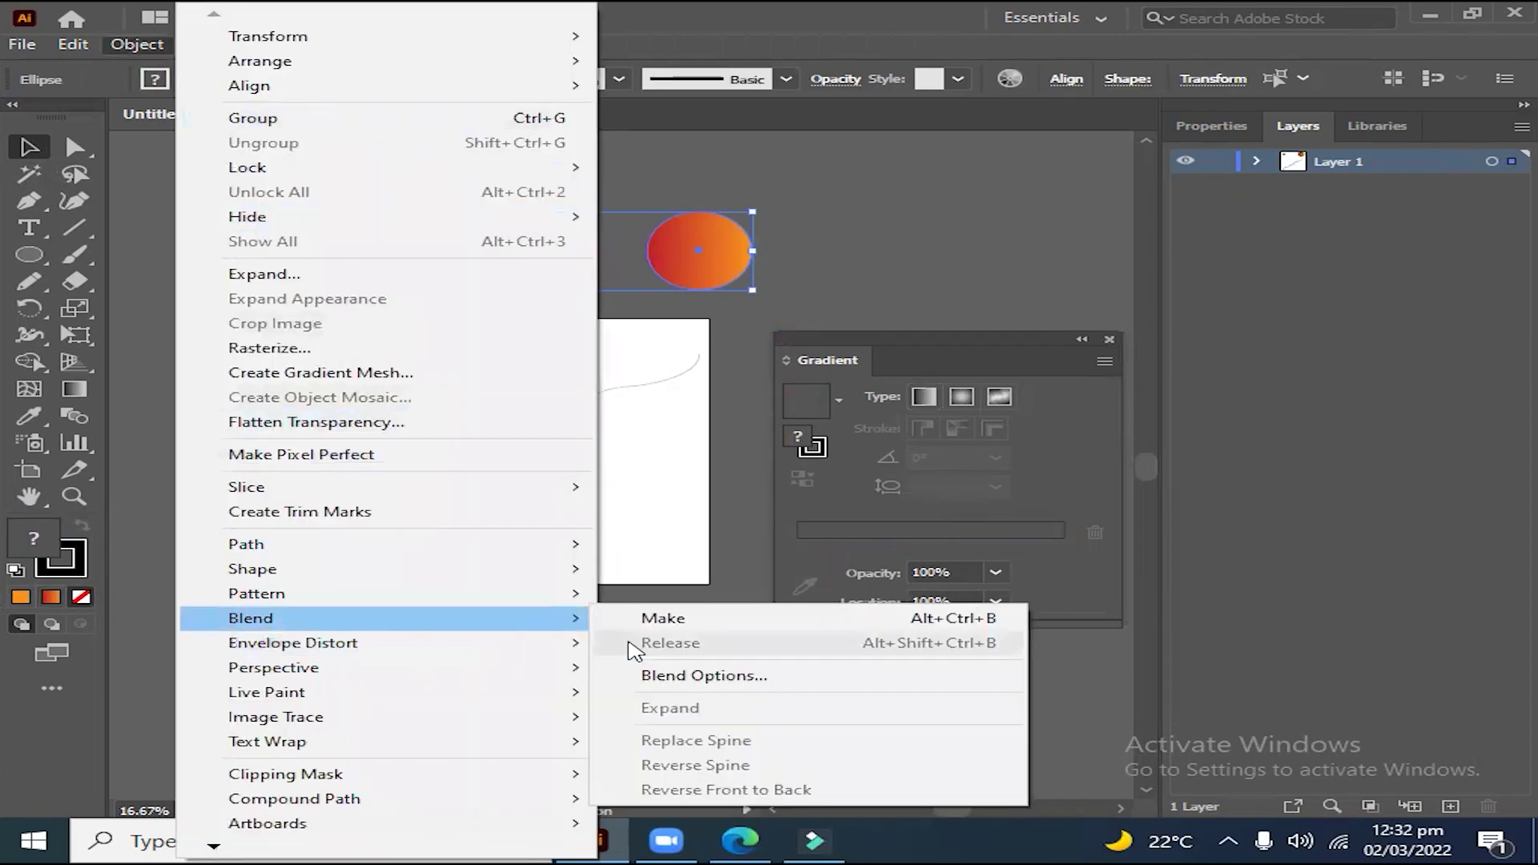
pyautogui.click(667, 677)
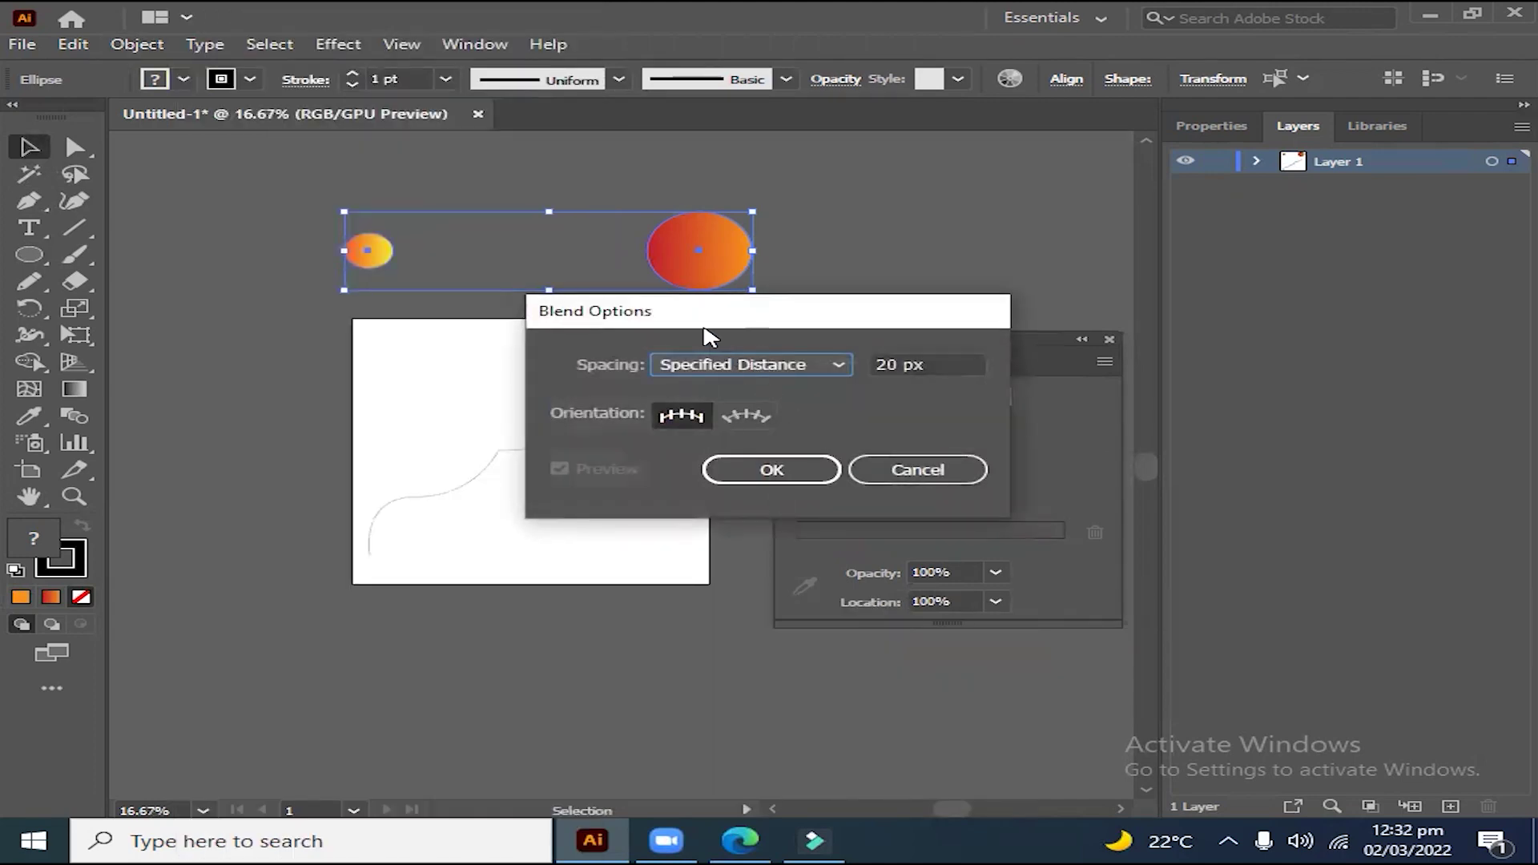
pyautogui.click(699, 369)
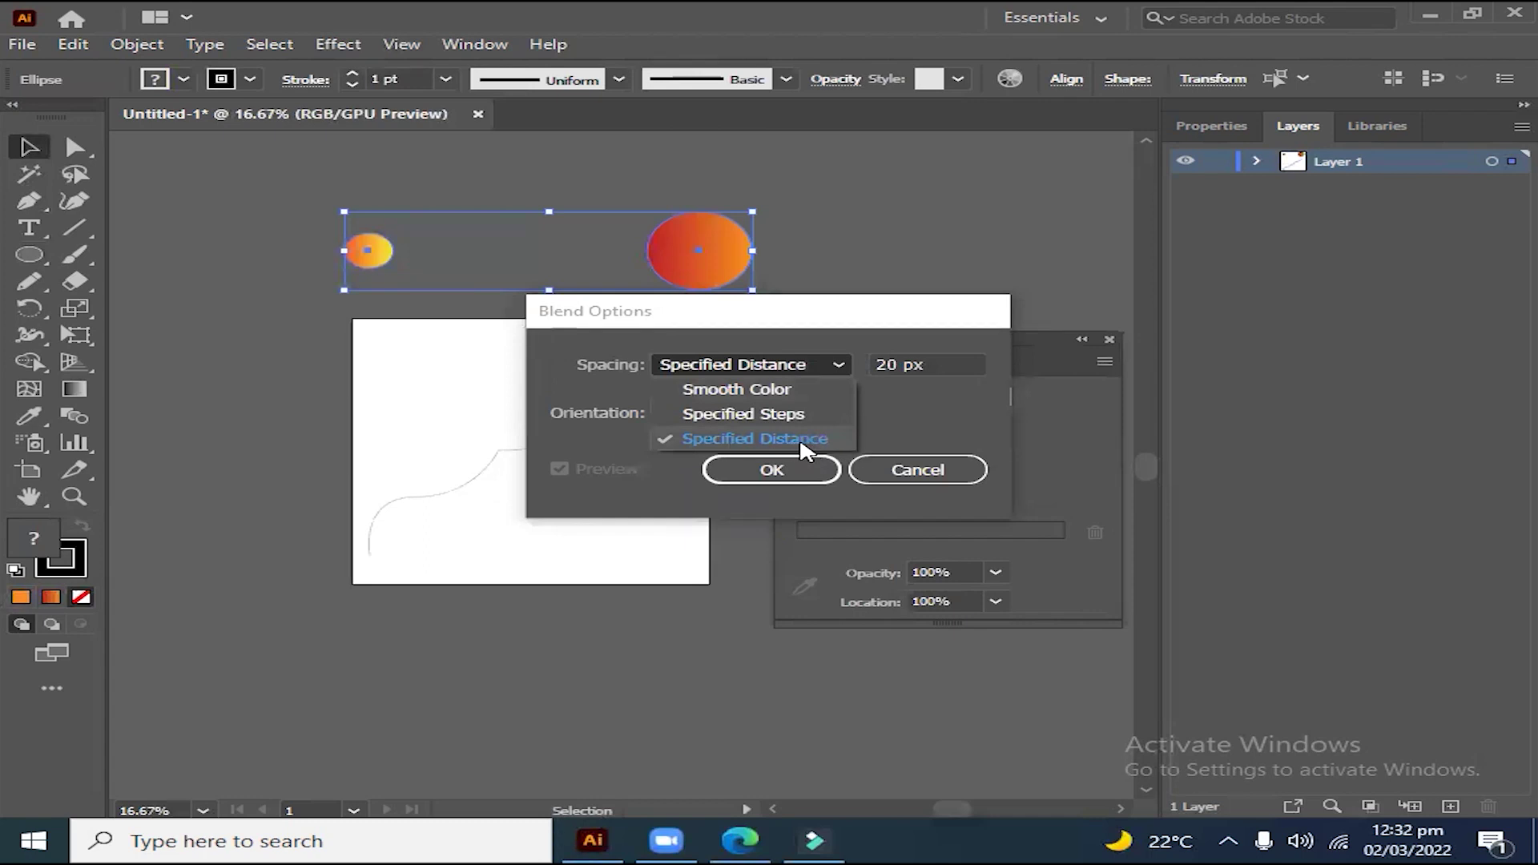
pyautogui.click(832, 442)
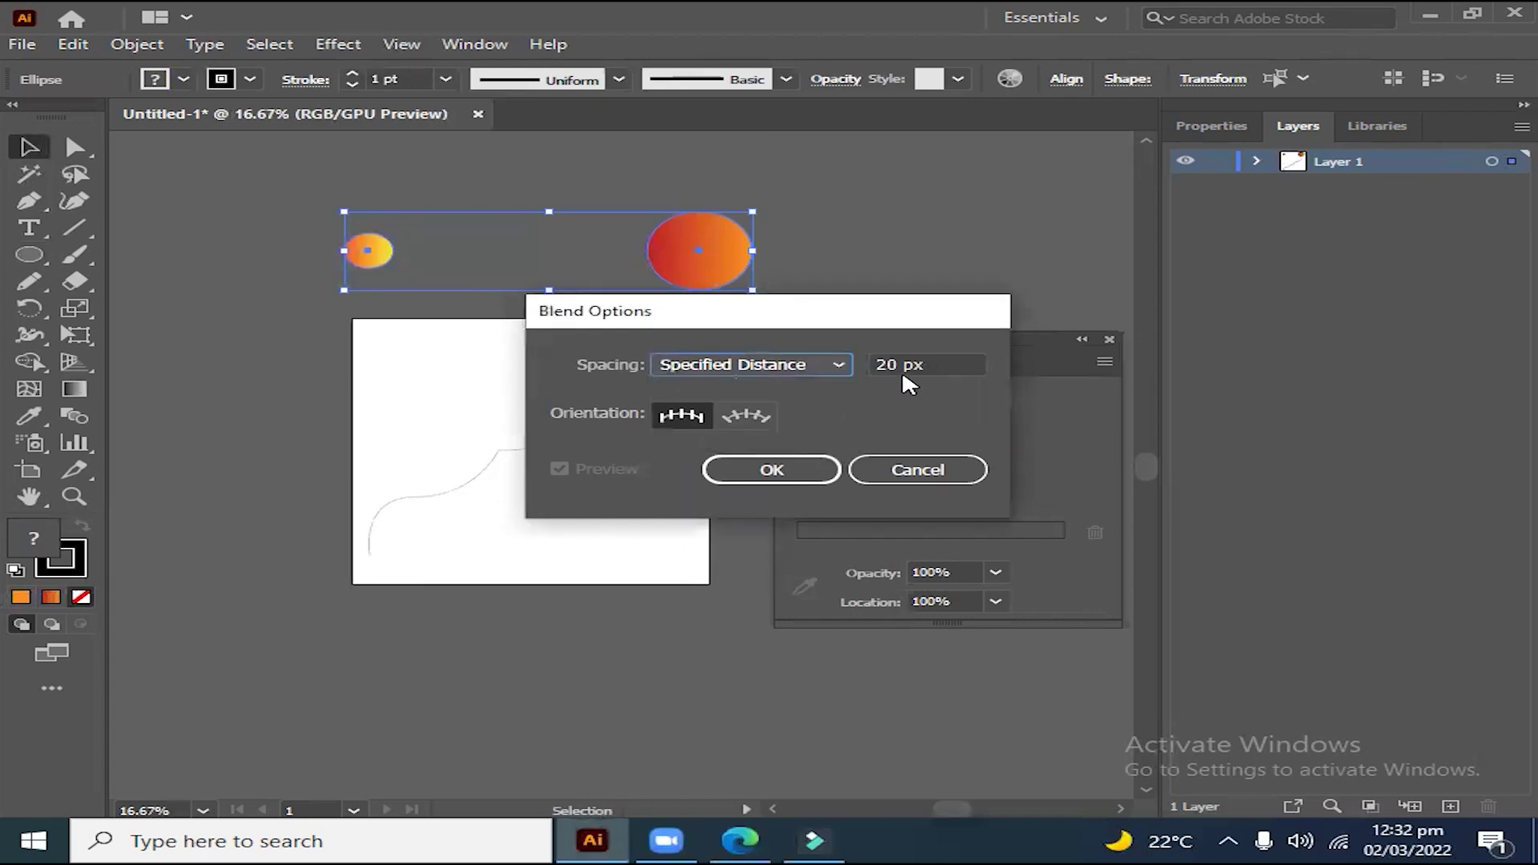
pyautogui.doubleClick(885, 365)
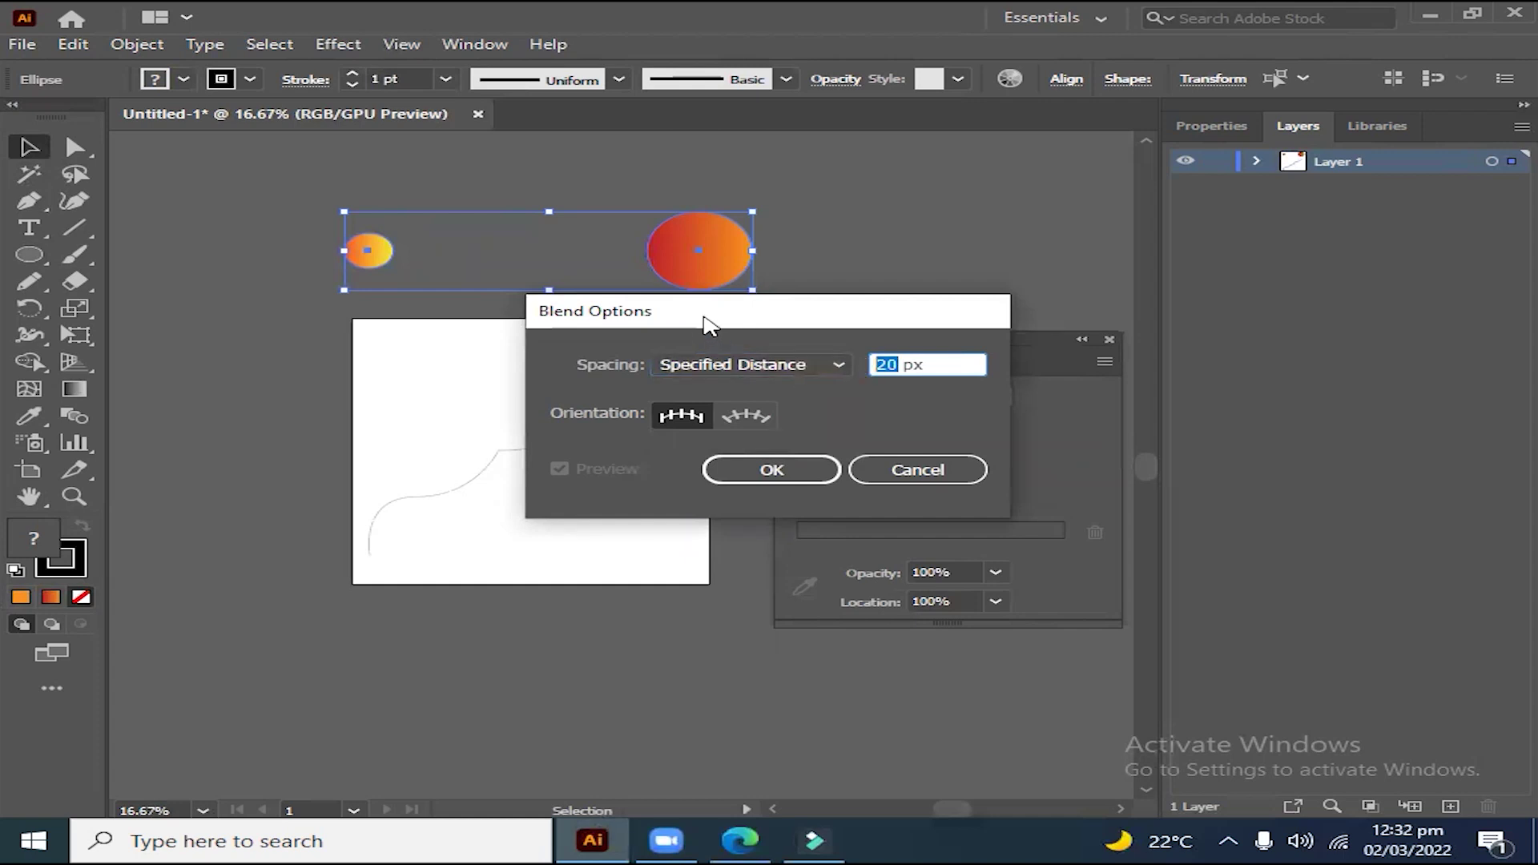
pyautogui.click(801, 472)
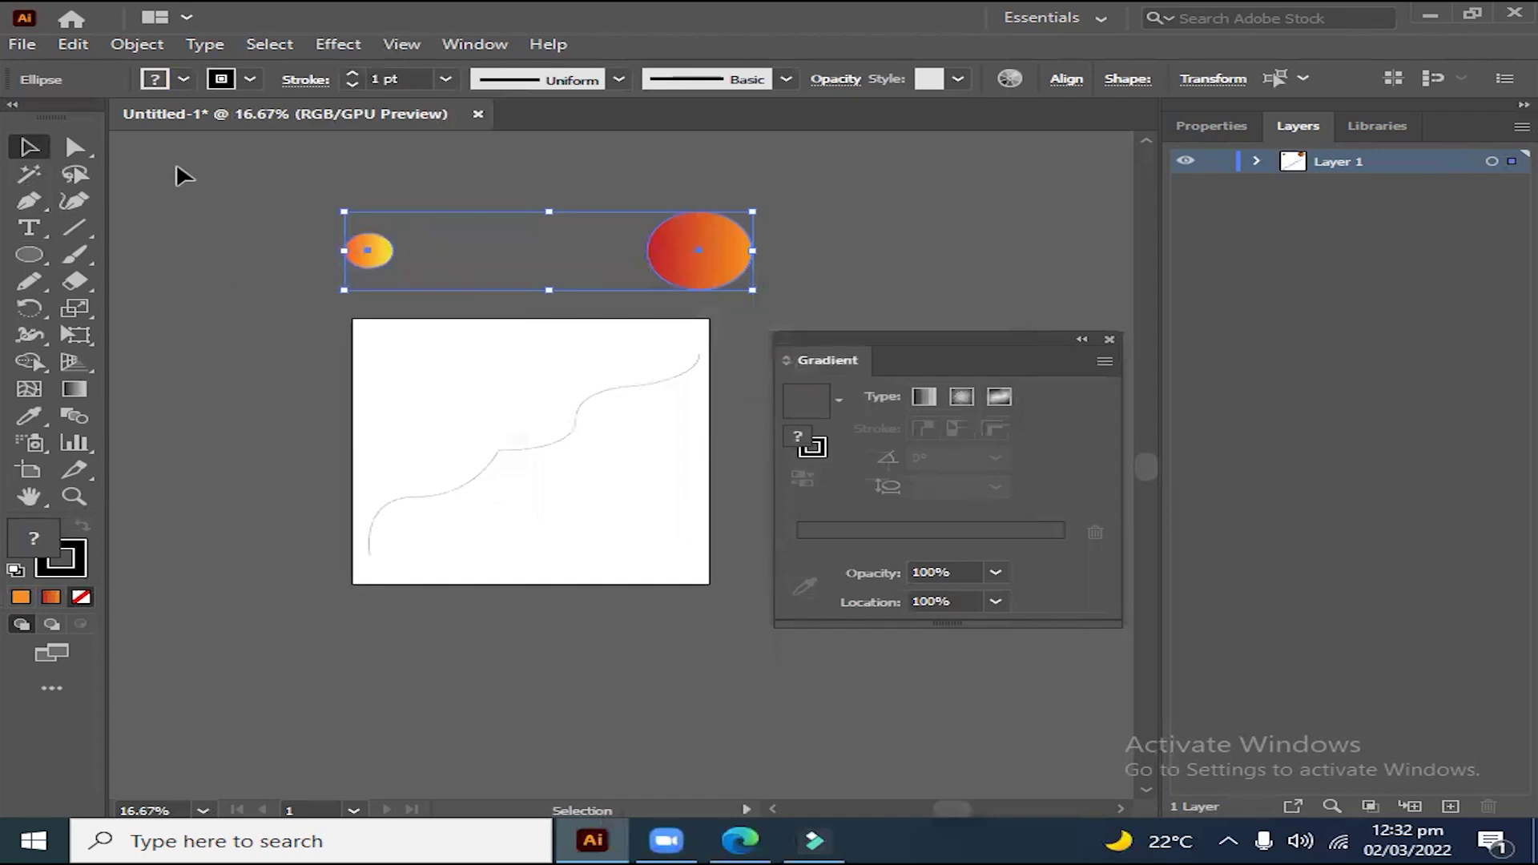
pyautogui.click(137, 46)
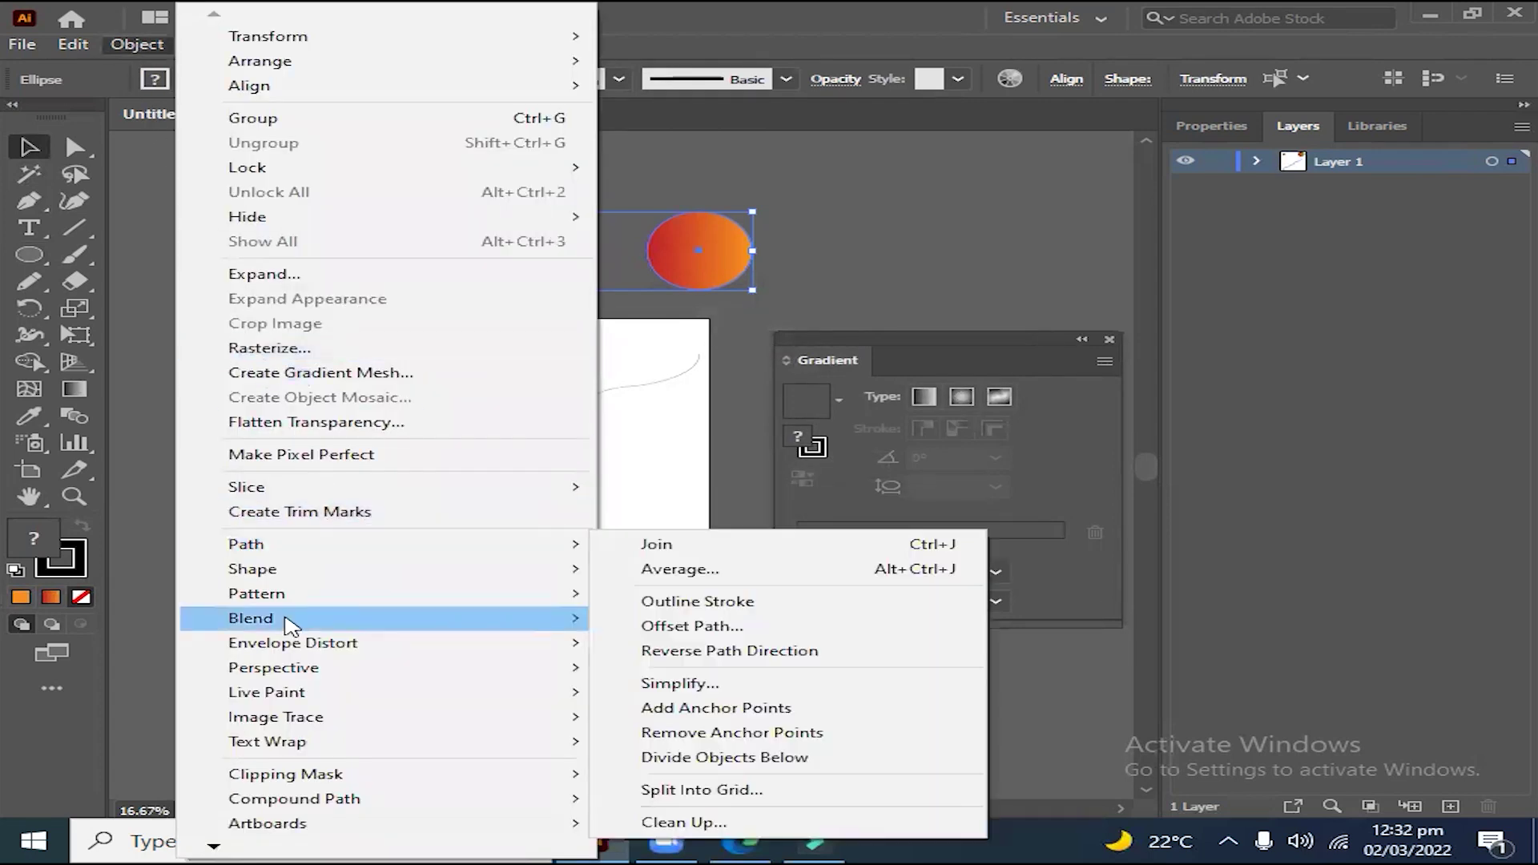
pyautogui.moveTo(250, 618)
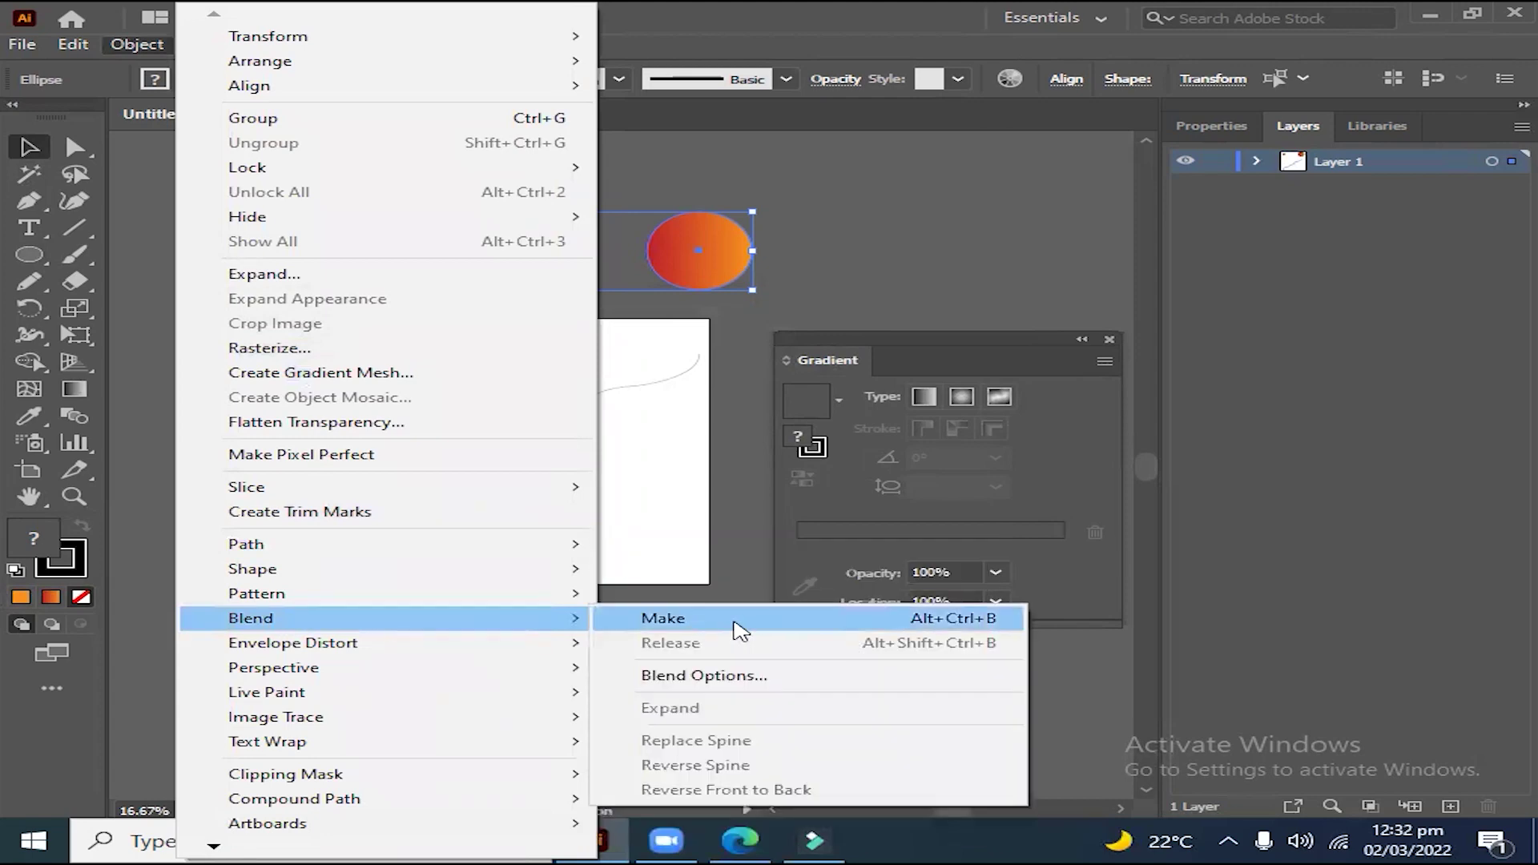
pyautogui.click(737, 630)
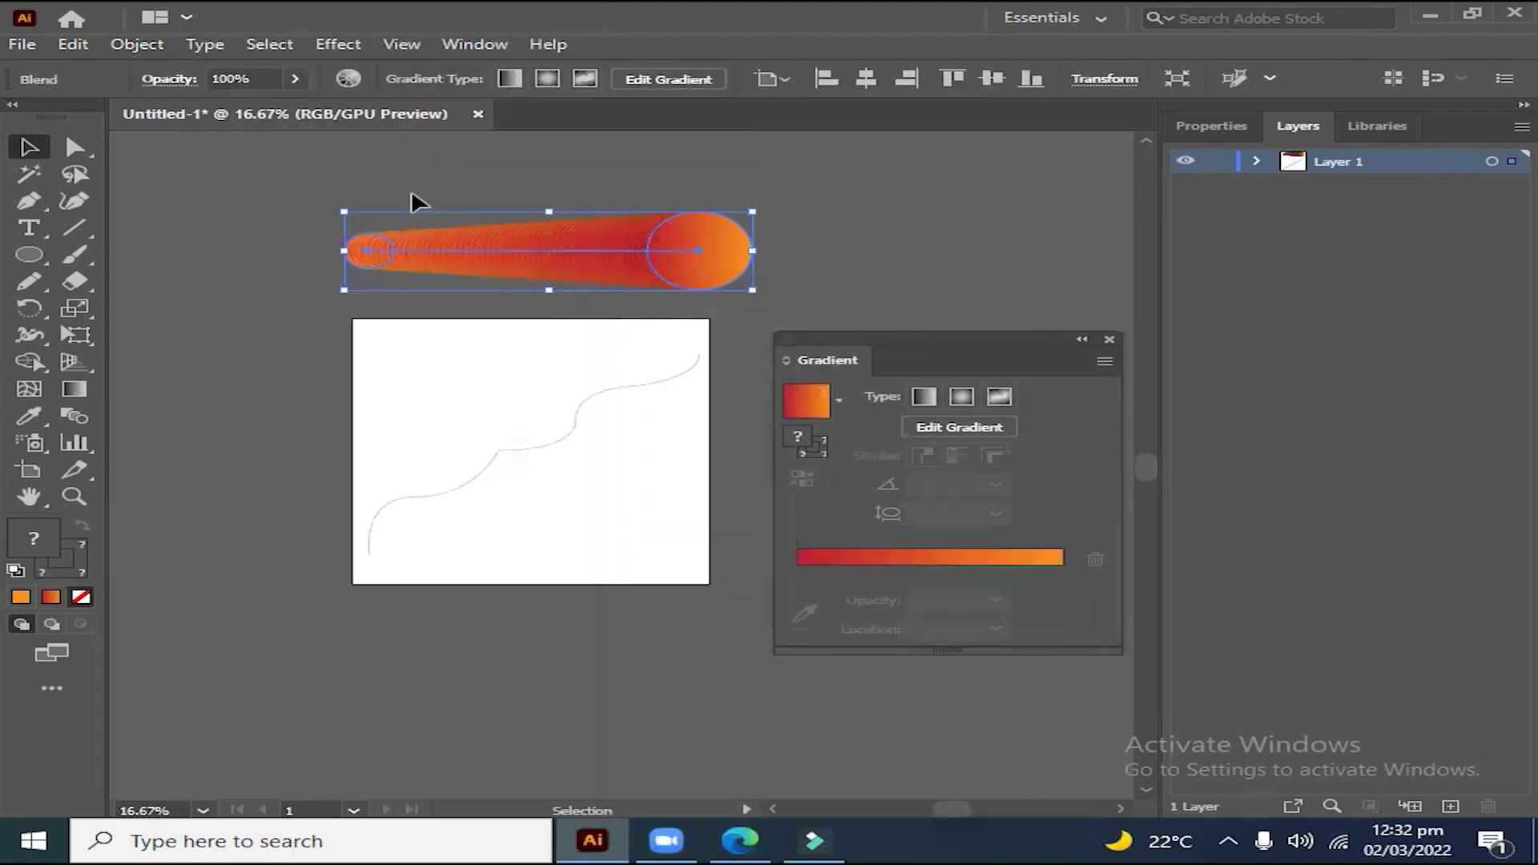
# Step: Select the circle blend with the wavy curve and apply Replace Spine
pyautogui.click(271, 208)
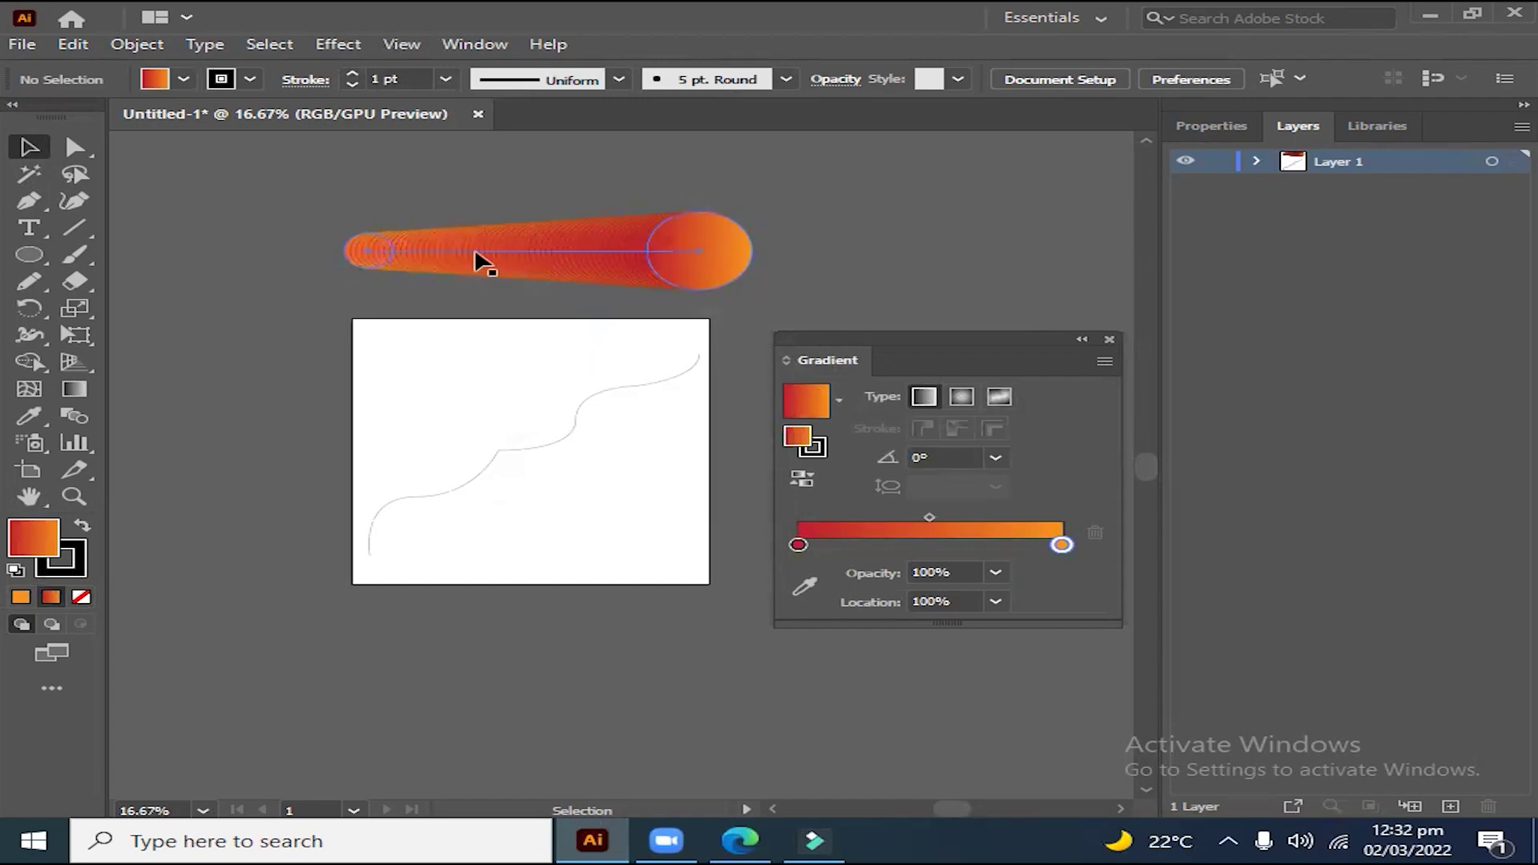
pyautogui.moveTo(275, 207); pyautogui.dragTo(411, 327)
pyautogui.moveTo(578, 481); pyautogui.dragTo(651, 524)
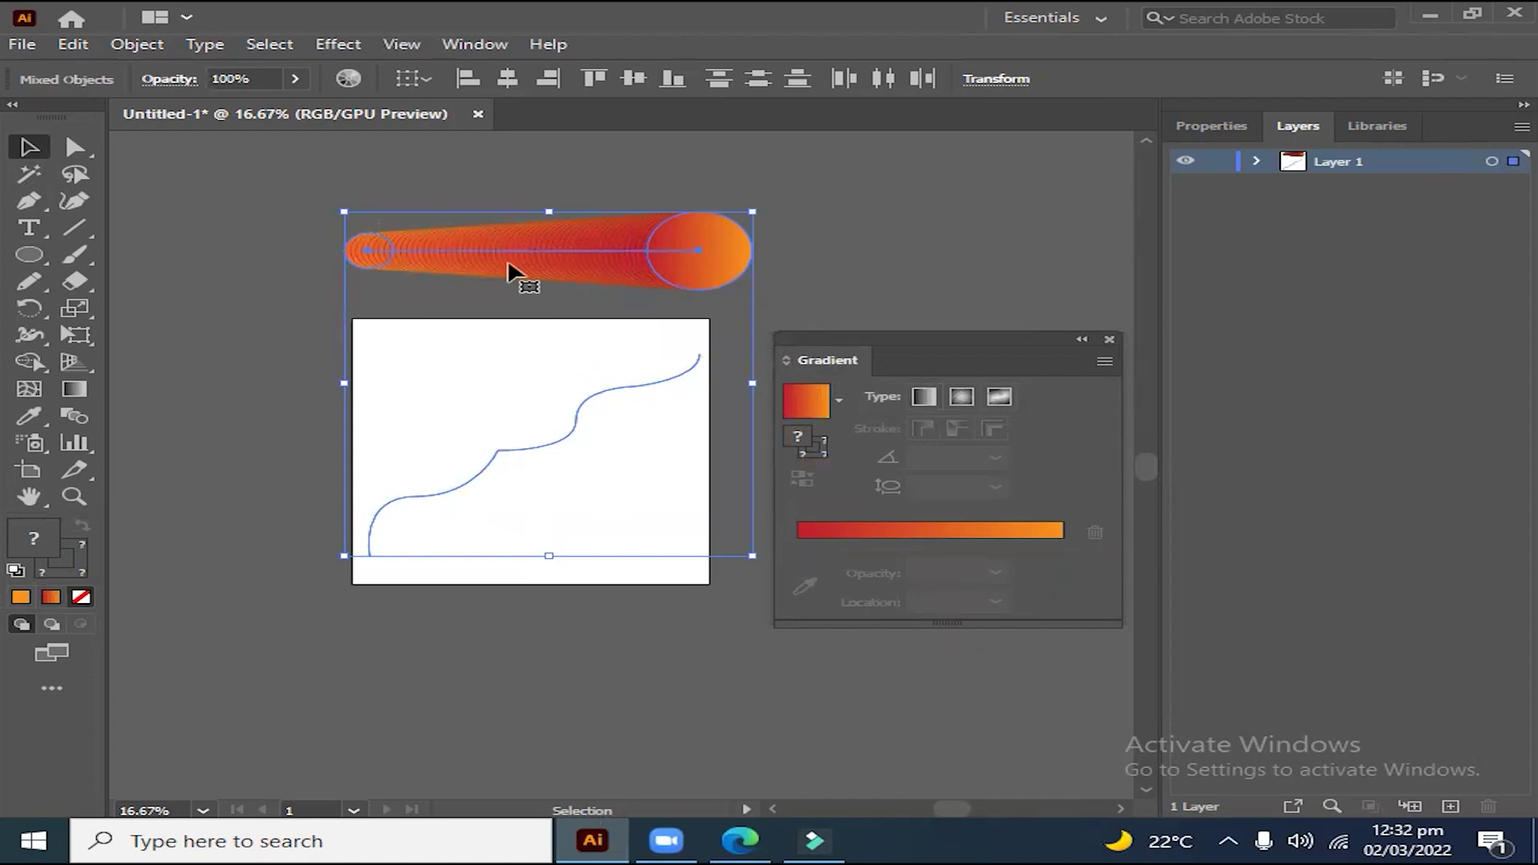
pyautogui.click(137, 45)
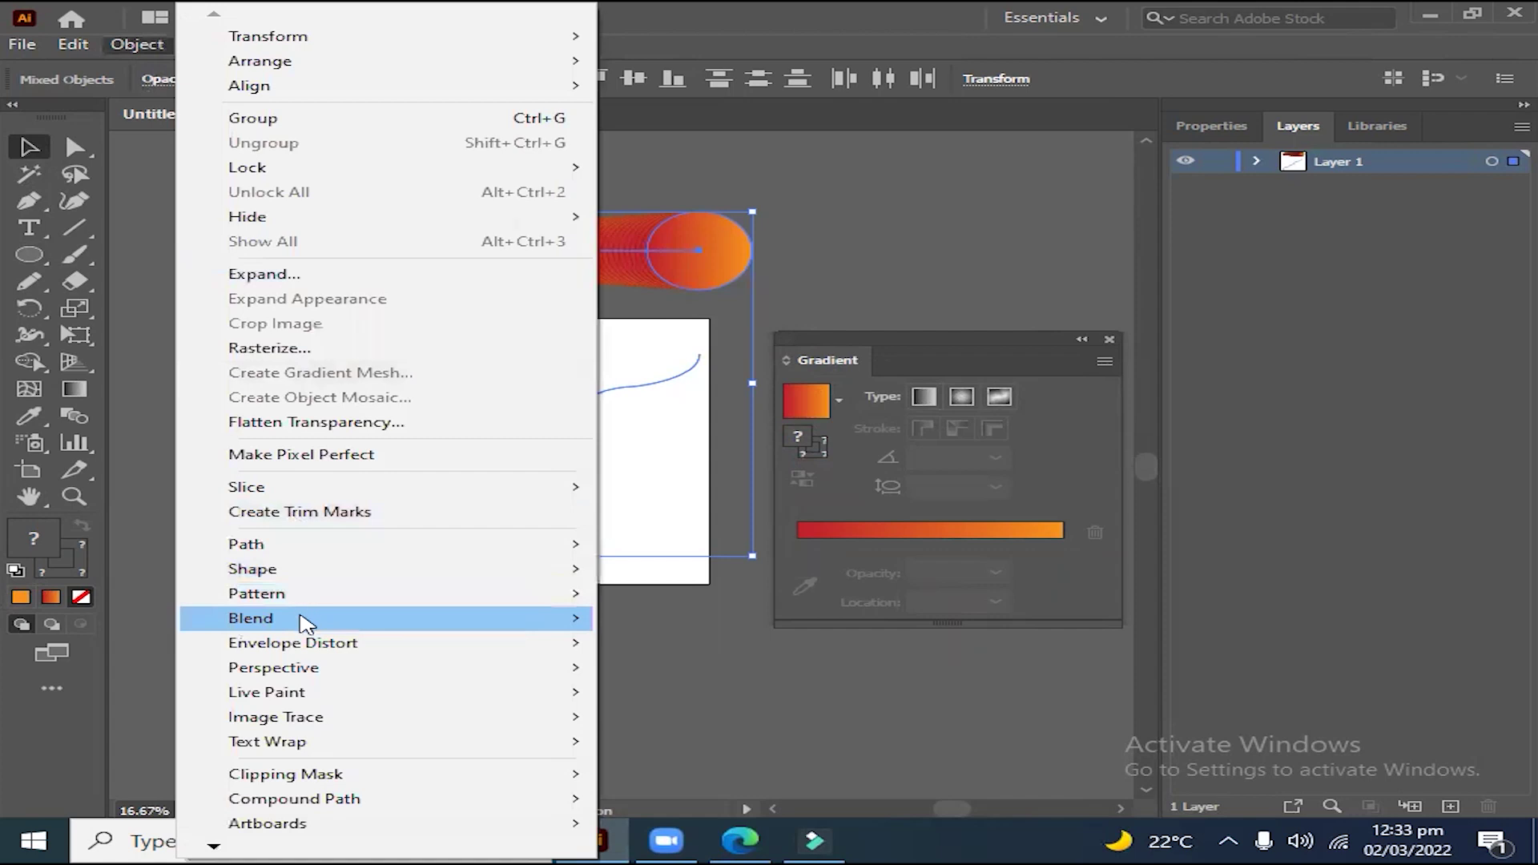
pyautogui.moveTo(252, 617)
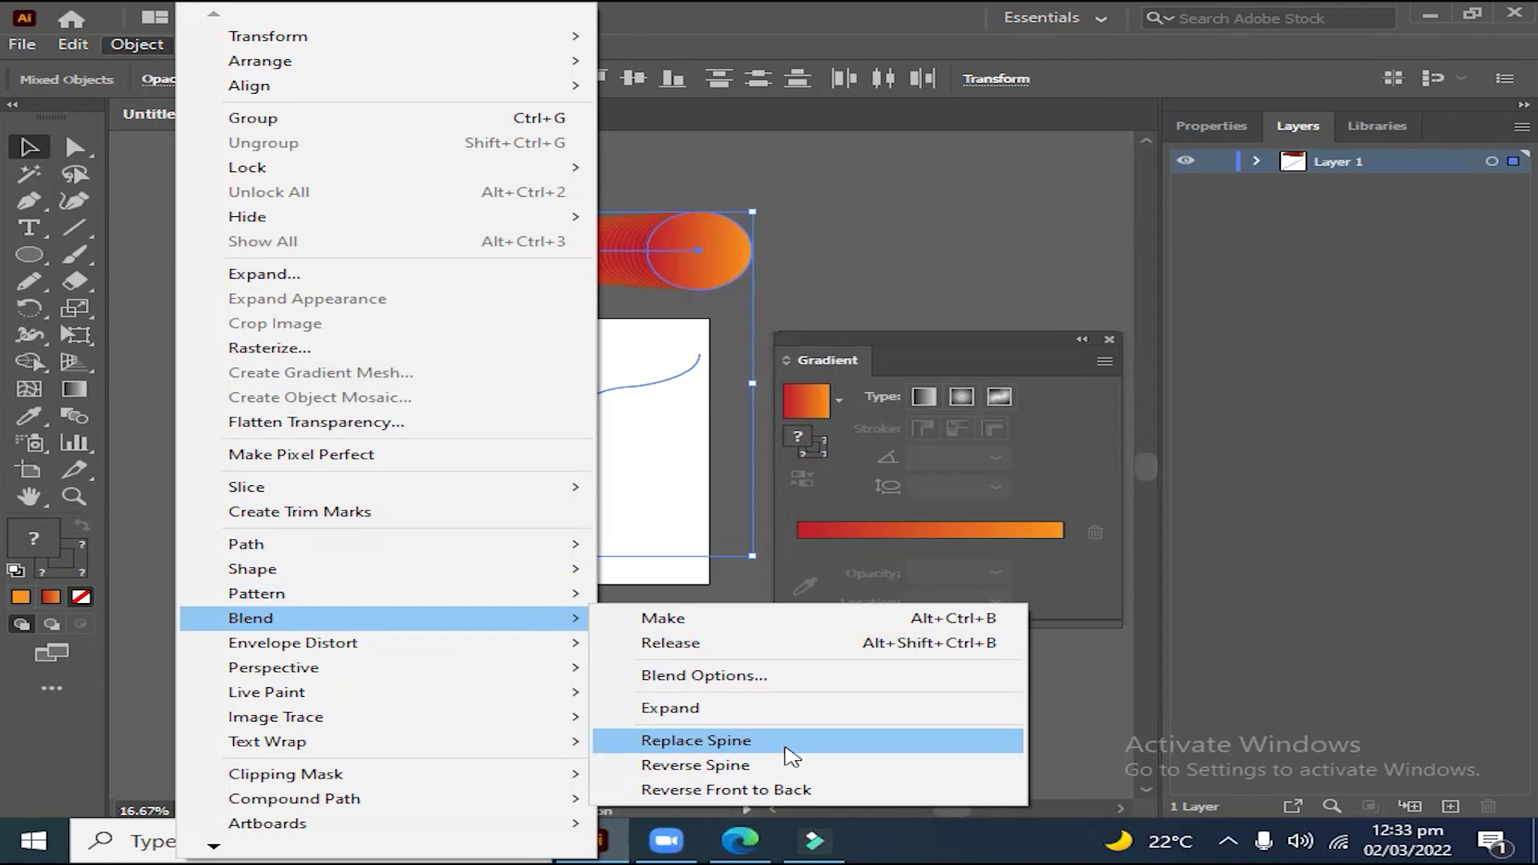
pyautogui.click(789, 741)
pyautogui.click(646, 487)
pyautogui.click(604, 436)
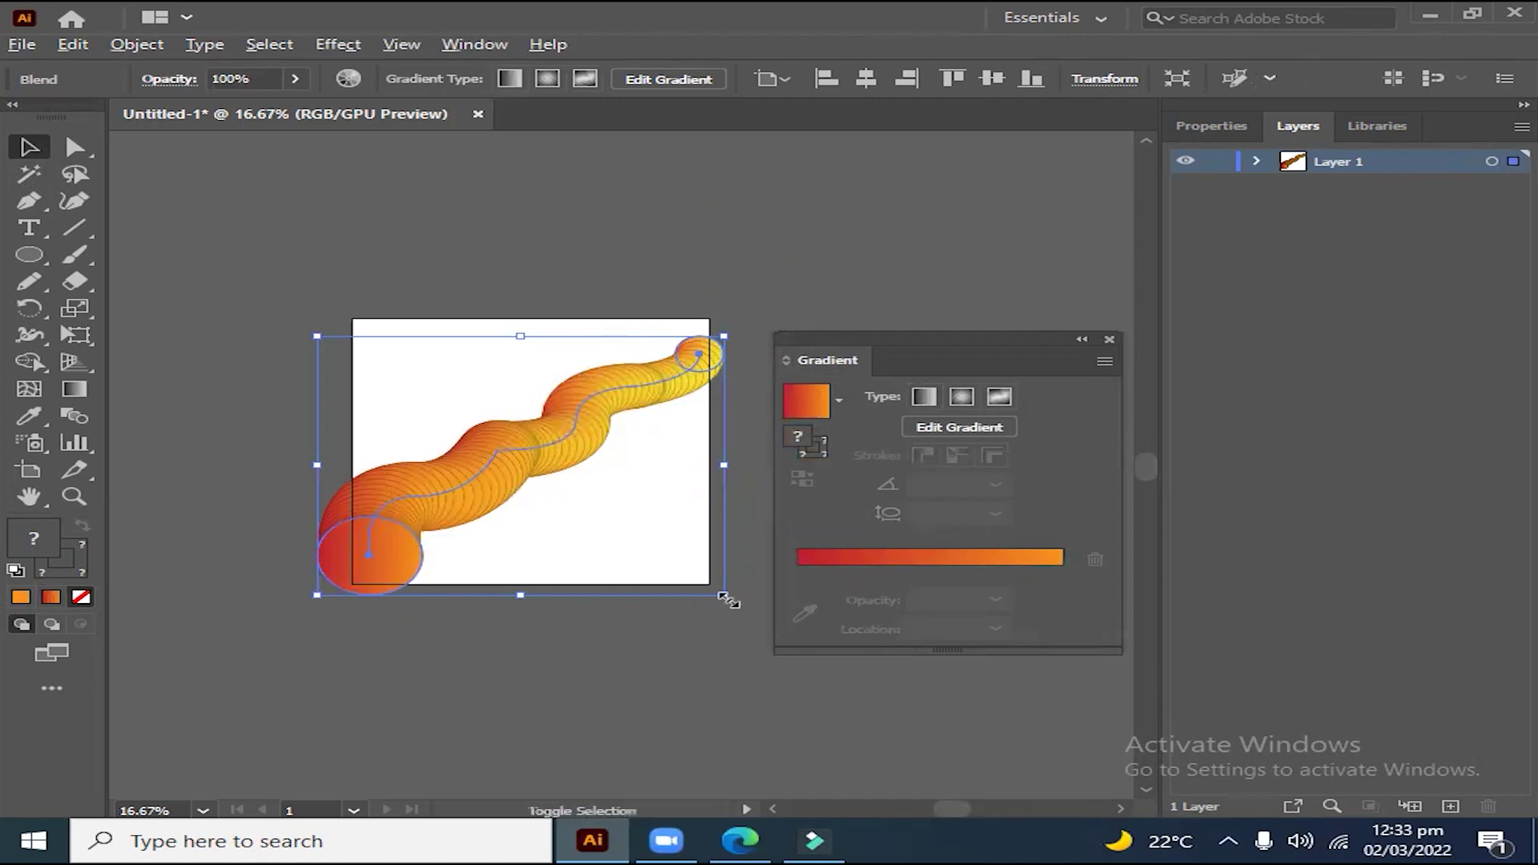
# Step: Scale the gradient tube down and position it inside the artboard, zoomed in
pyautogui.moveTo(718, 591); pyautogui.dragTo(661, 555)
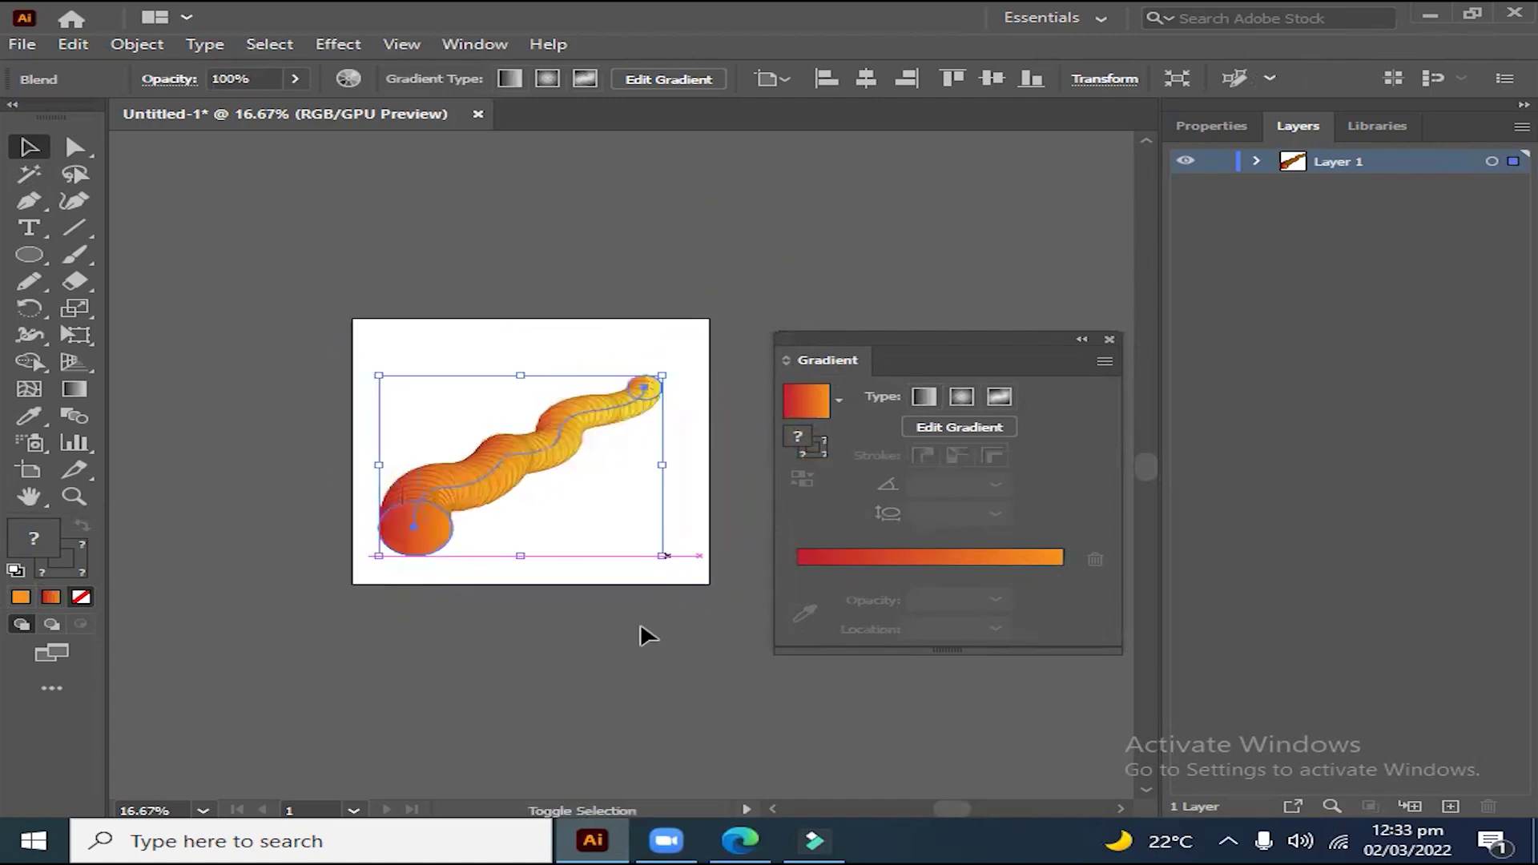
pyautogui.click(610, 597)
pyautogui.moveTo(542, 445); pyautogui.dragTo(553, 429)
pyautogui.moveTo(669, 367); pyautogui.dragTo(687, 349)
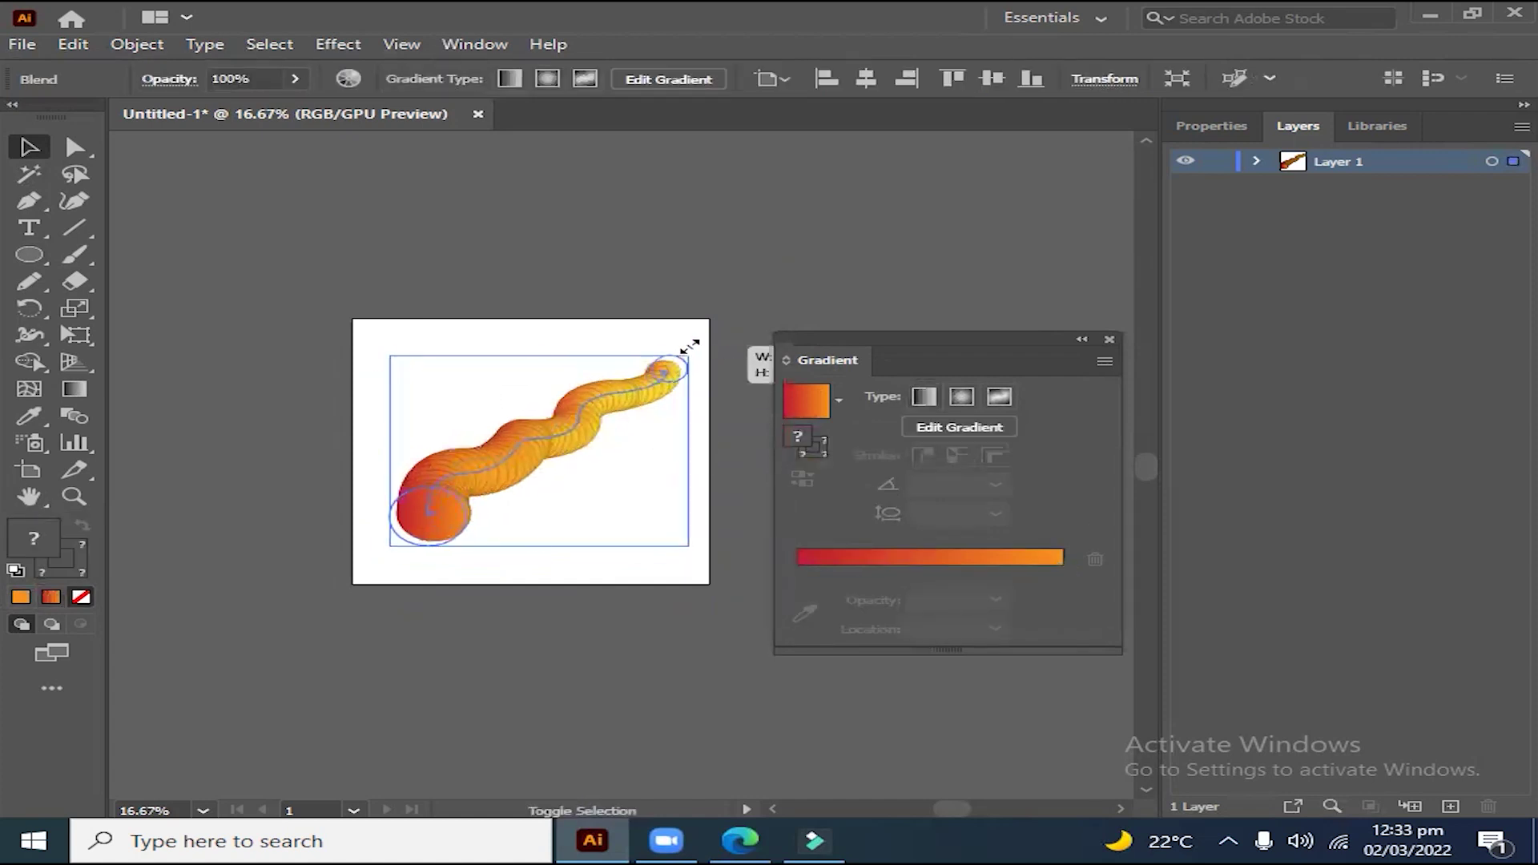
pyautogui.click(674, 285)
pyautogui.hotkey('ctrl', '=')
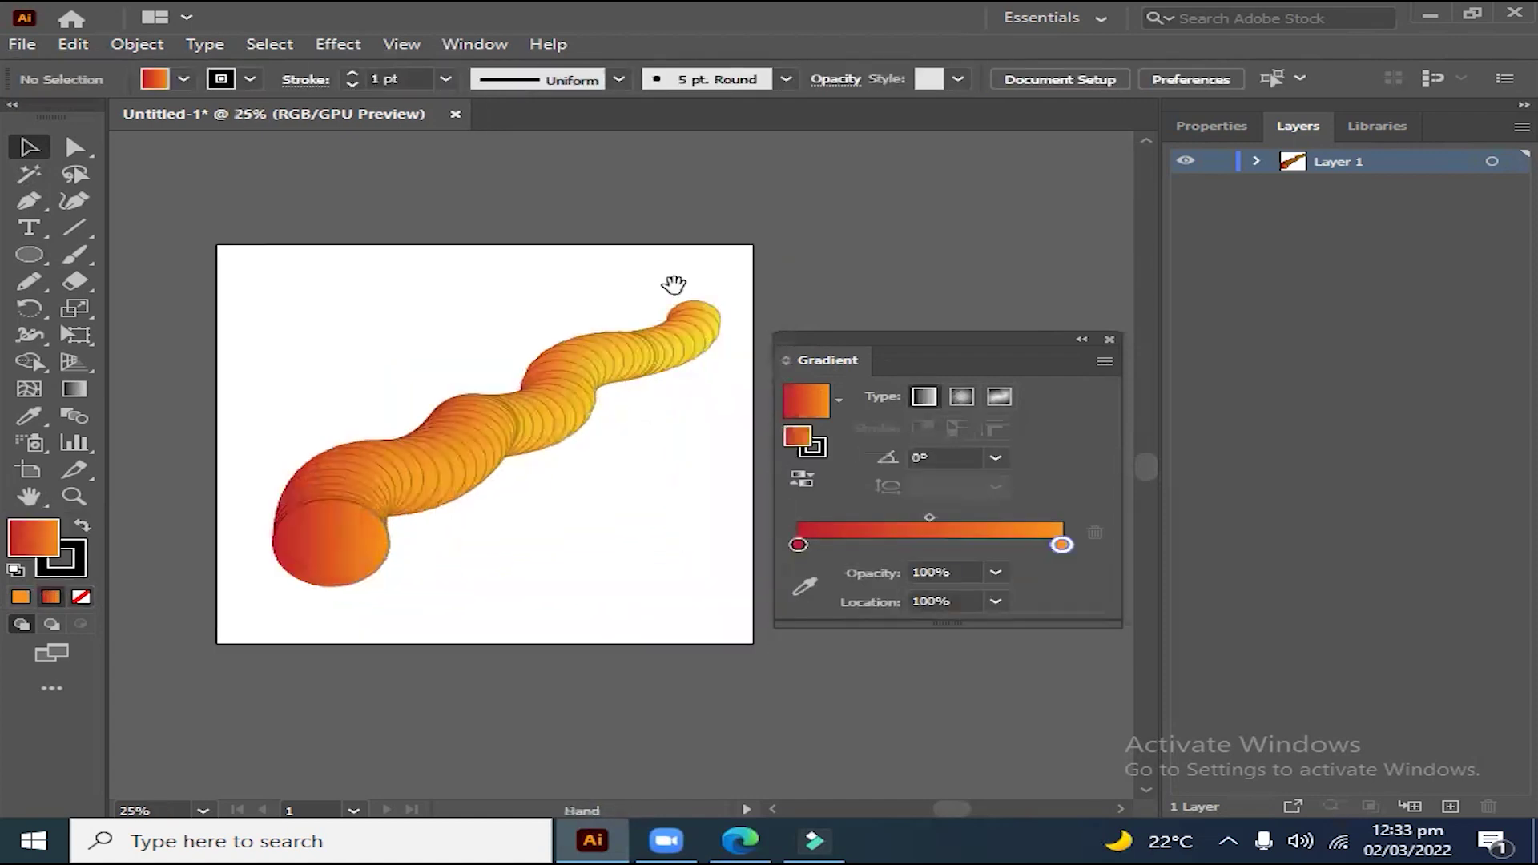
pyautogui.moveTo(674, 286); pyautogui.dragTo(640, 304)
pyautogui.moveTo(501, 400); pyautogui.dragTo(487, 401)
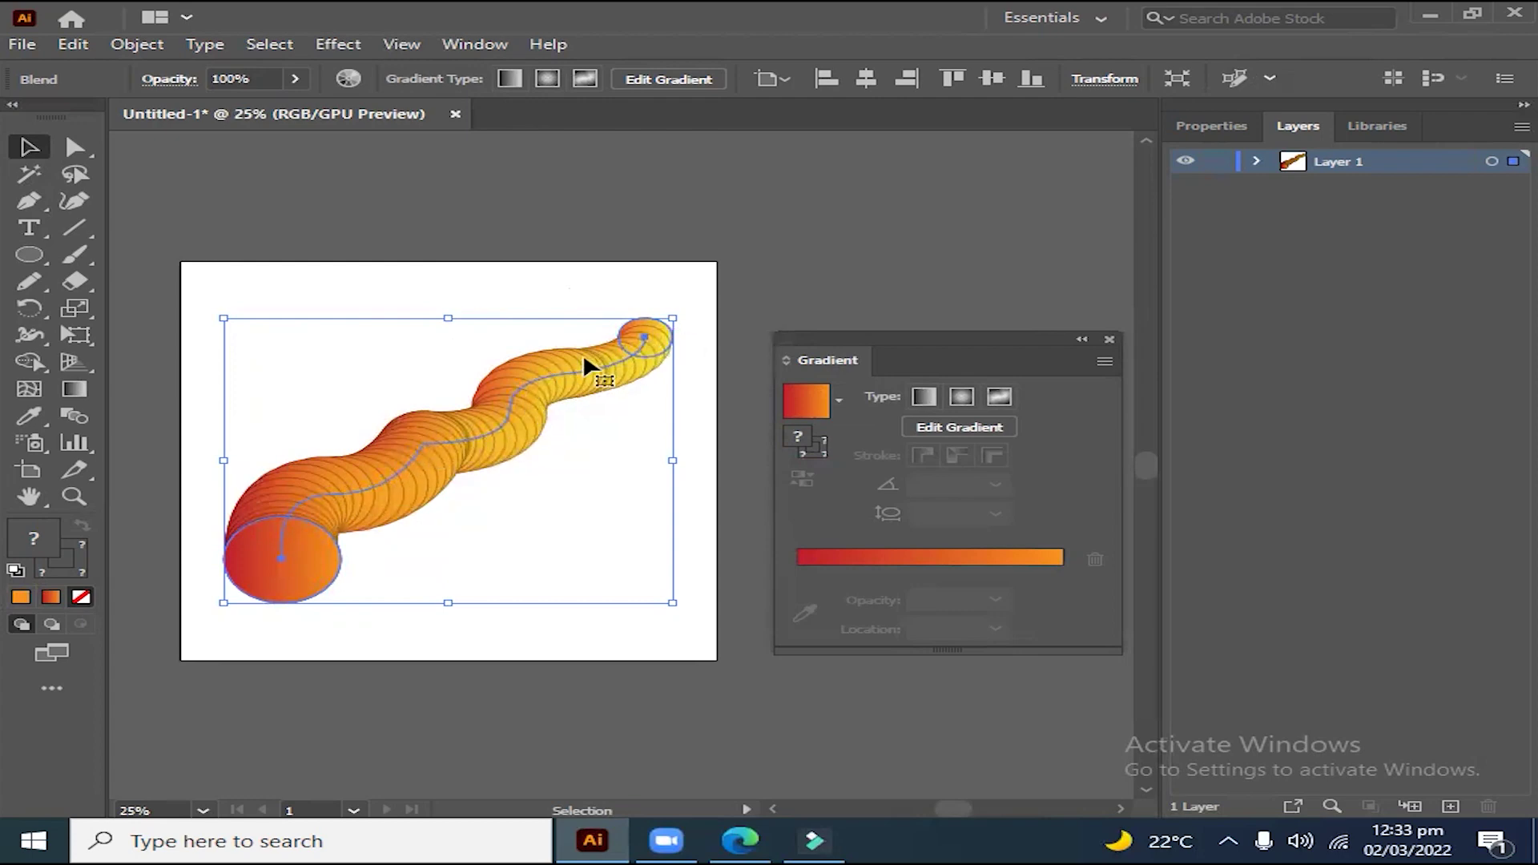
# Step: Nudge the tube down-right and draw a new wavy Pen path across the artboard's top
pyautogui.moveTo(505, 422); pyautogui.dragTo(512, 460)
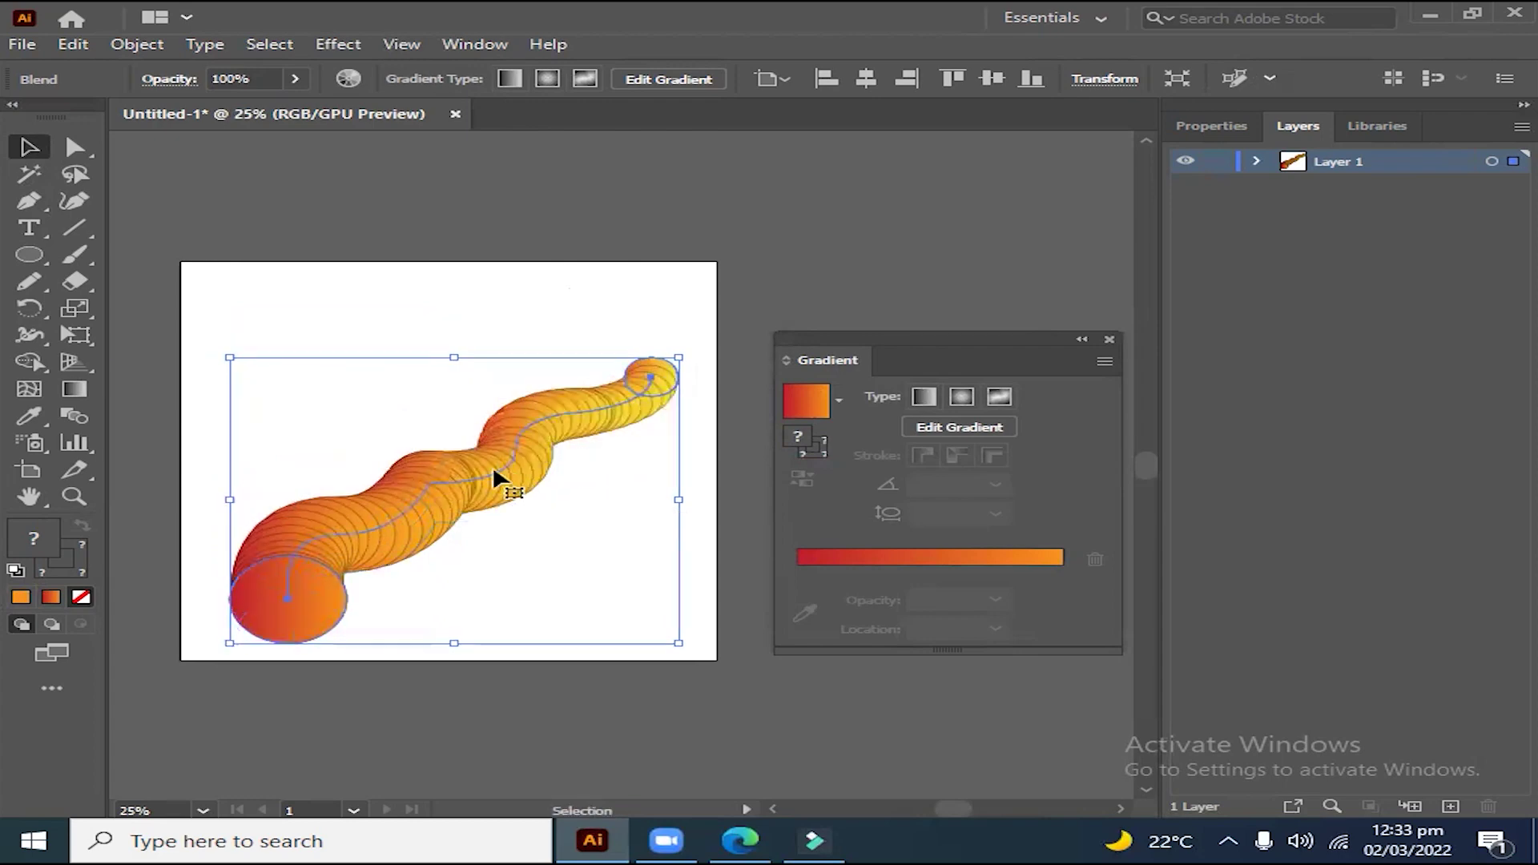
pyautogui.click(405, 424)
pyautogui.press('p')
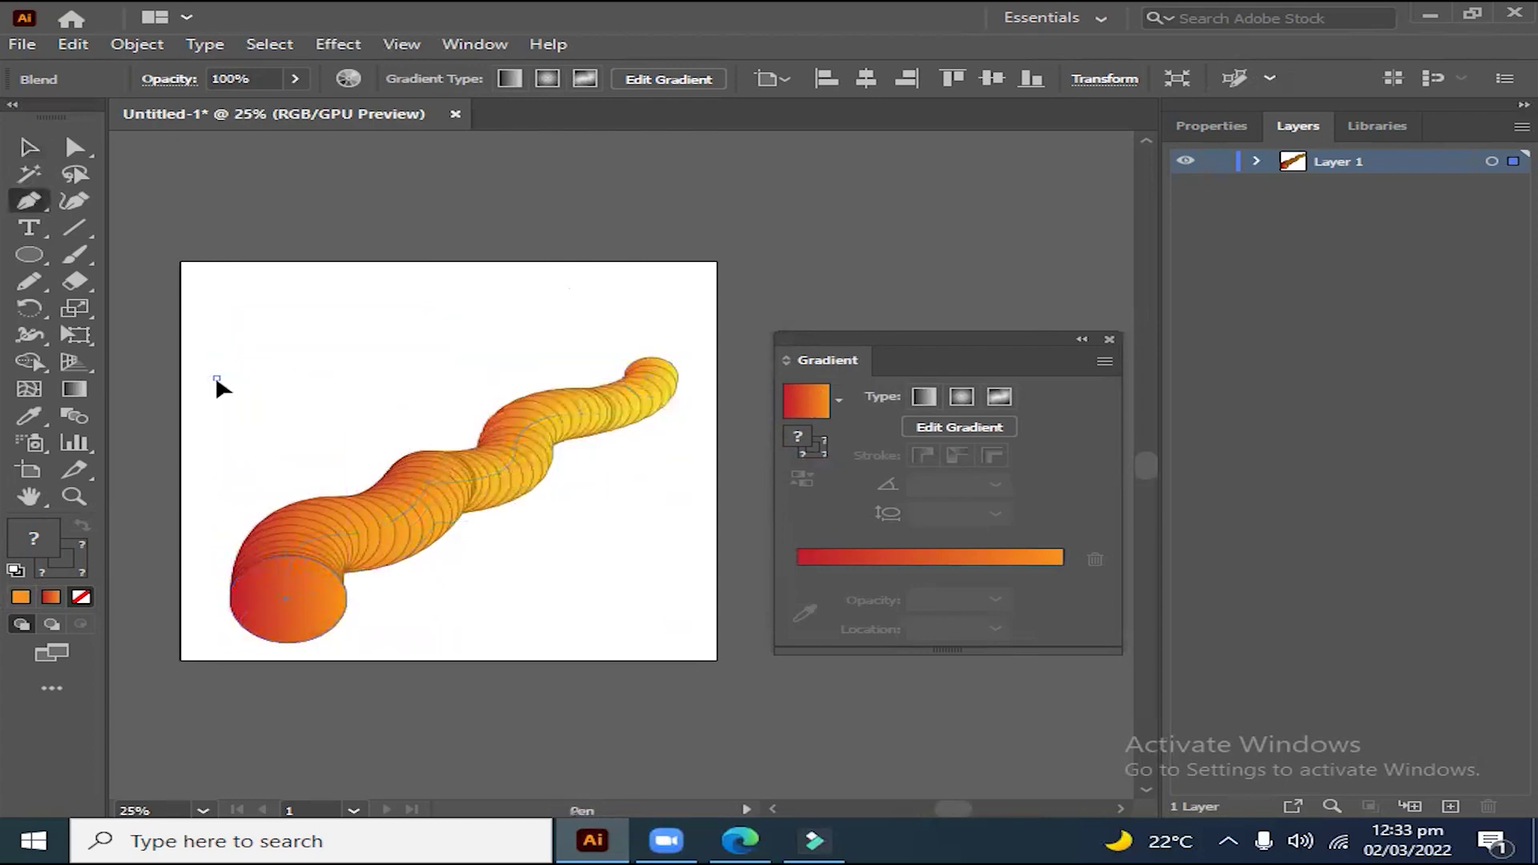
pyautogui.click(216, 377)
pyautogui.moveTo(287, 338); pyautogui.dragTo(370, 330)
pyautogui.click(390, 319)
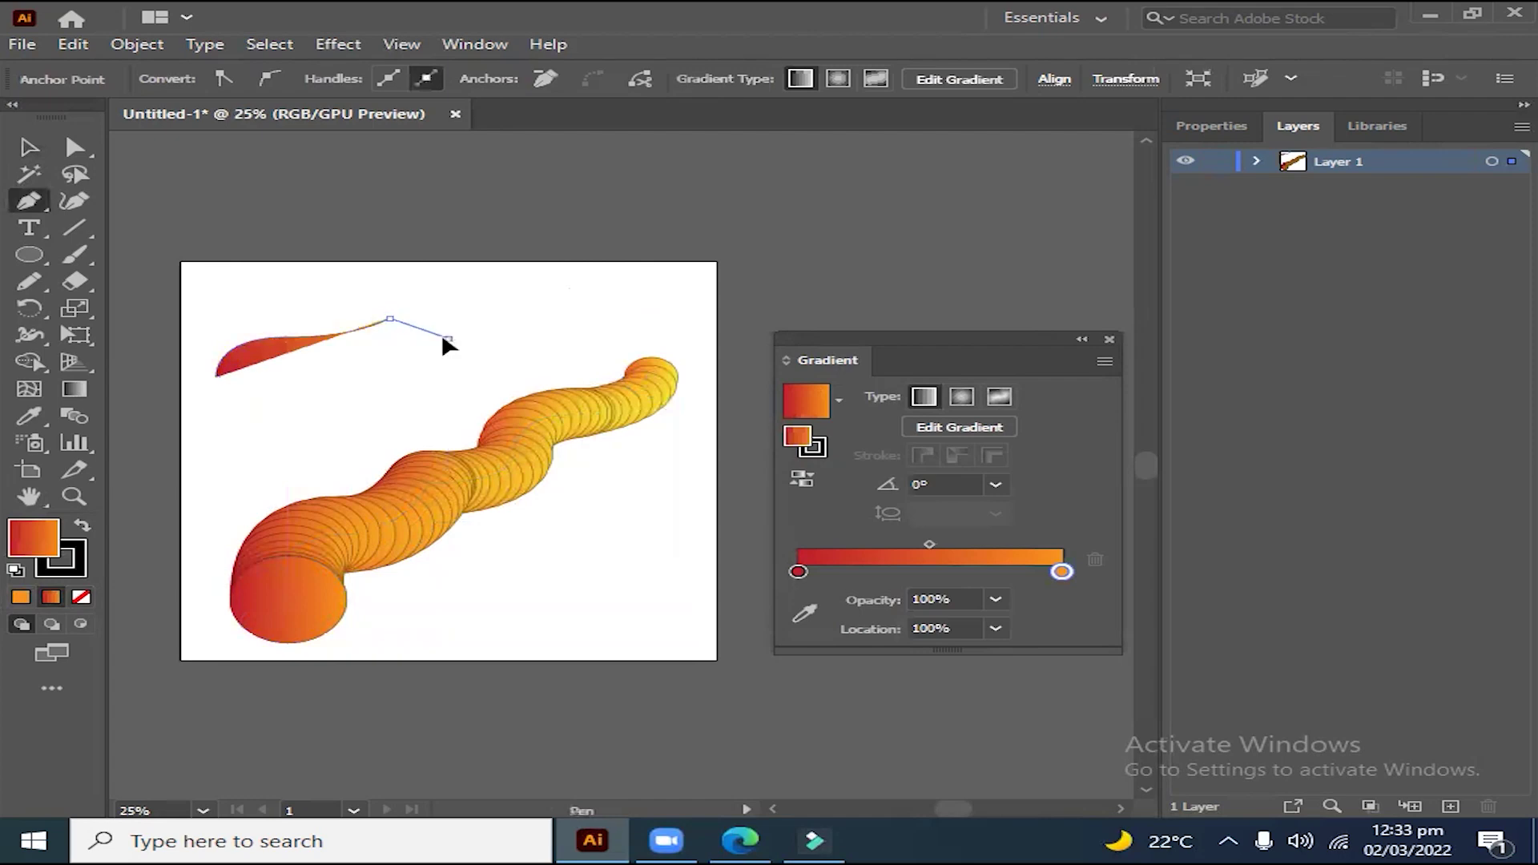
pyautogui.click(448, 338)
pyautogui.moveTo(491, 318); pyautogui.dragTo(540, 319)
pyautogui.click(540, 319)
pyautogui.click(602, 327)
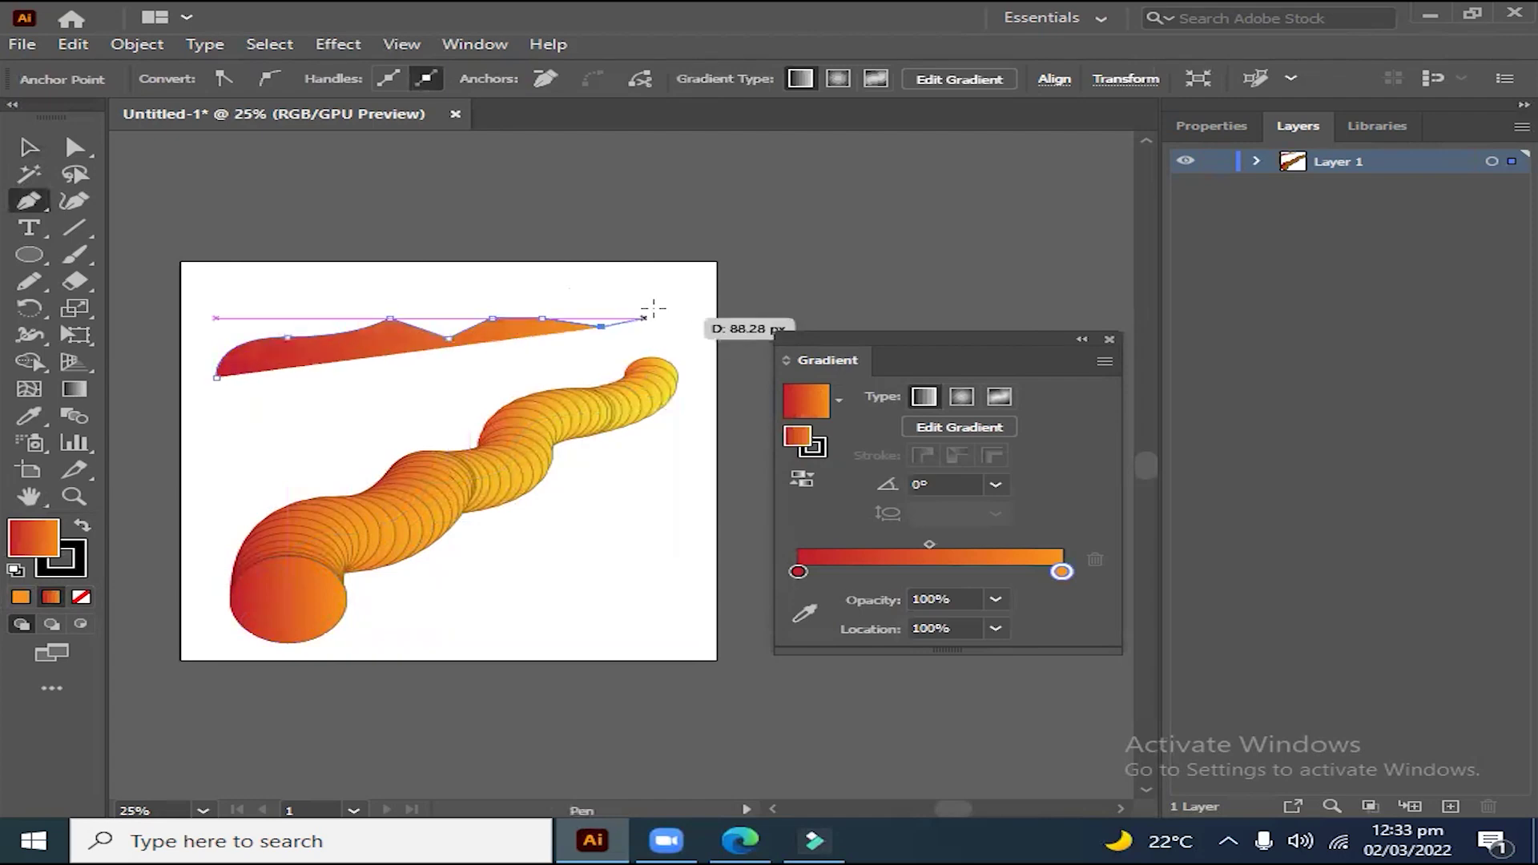
pyautogui.click(651, 308)
# Step: Give the new wavy path a stroke and no fill
pyautogui.click(85, 527)
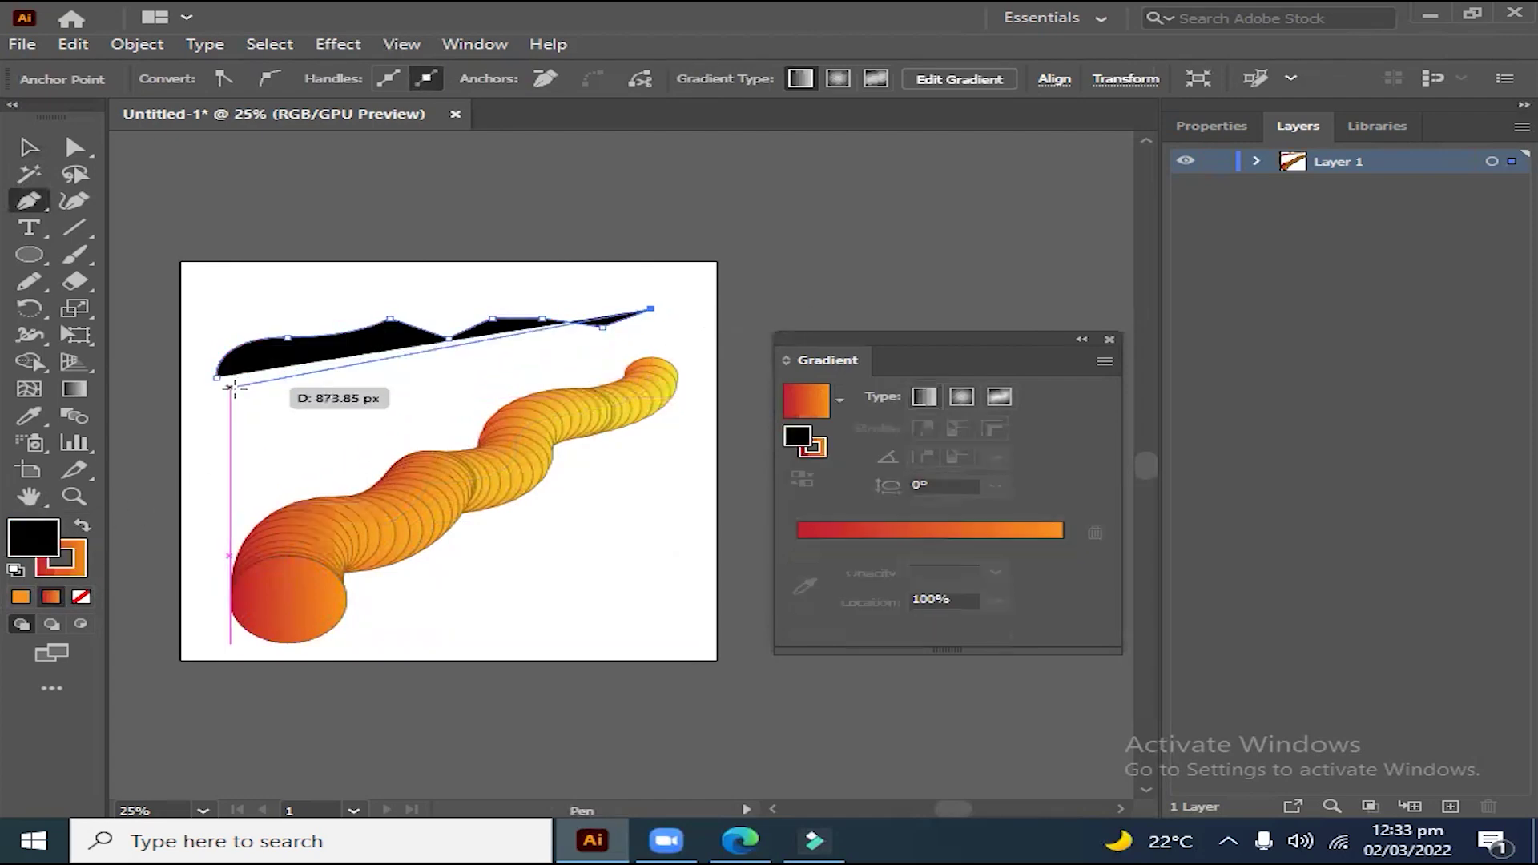
pyautogui.click(79, 599)
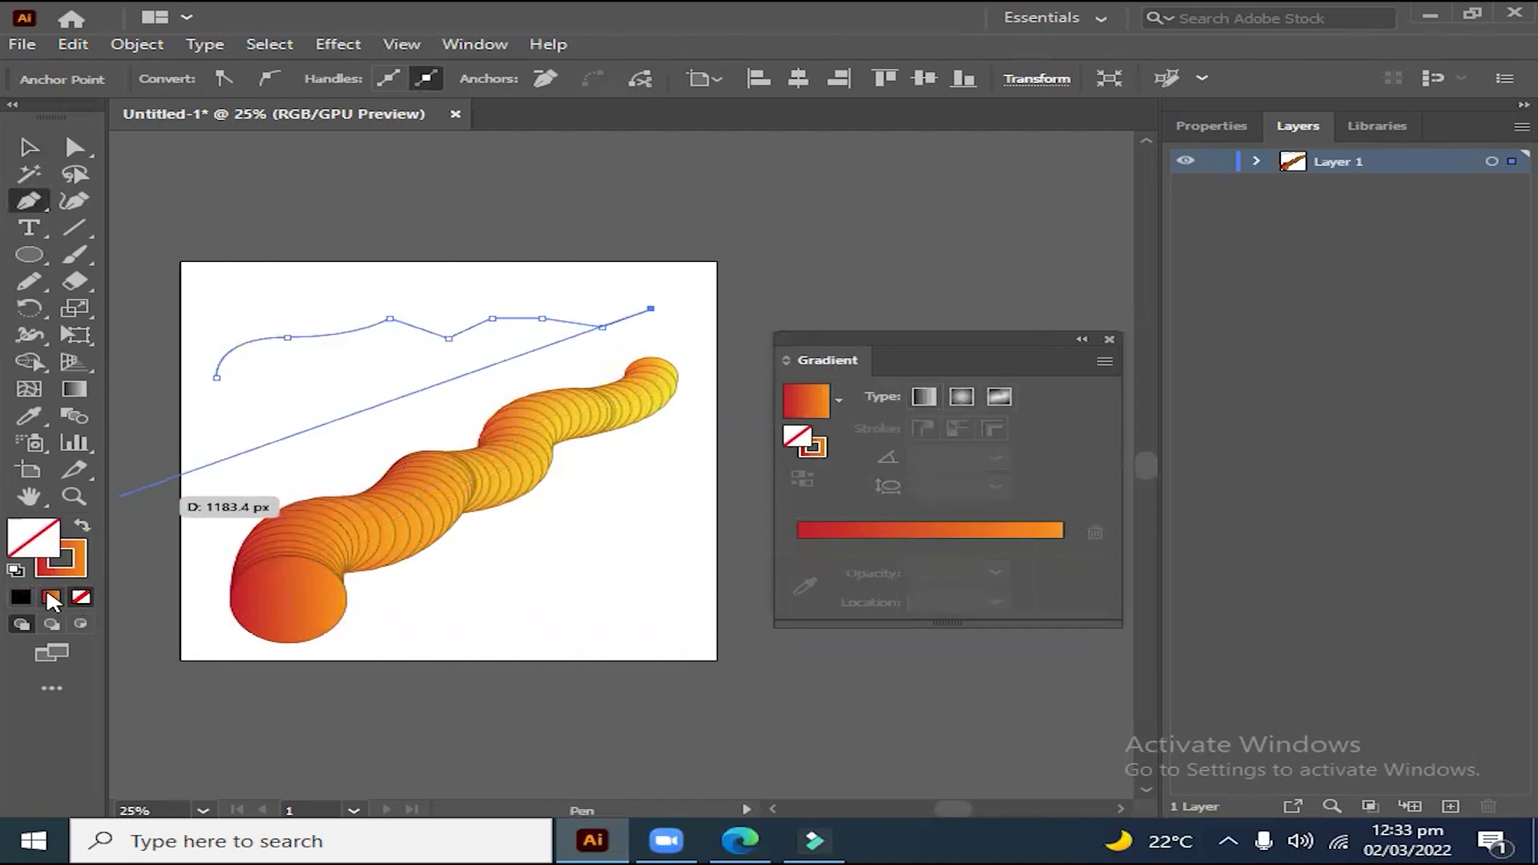
pyautogui.click(20, 597)
pyautogui.click(83, 526)
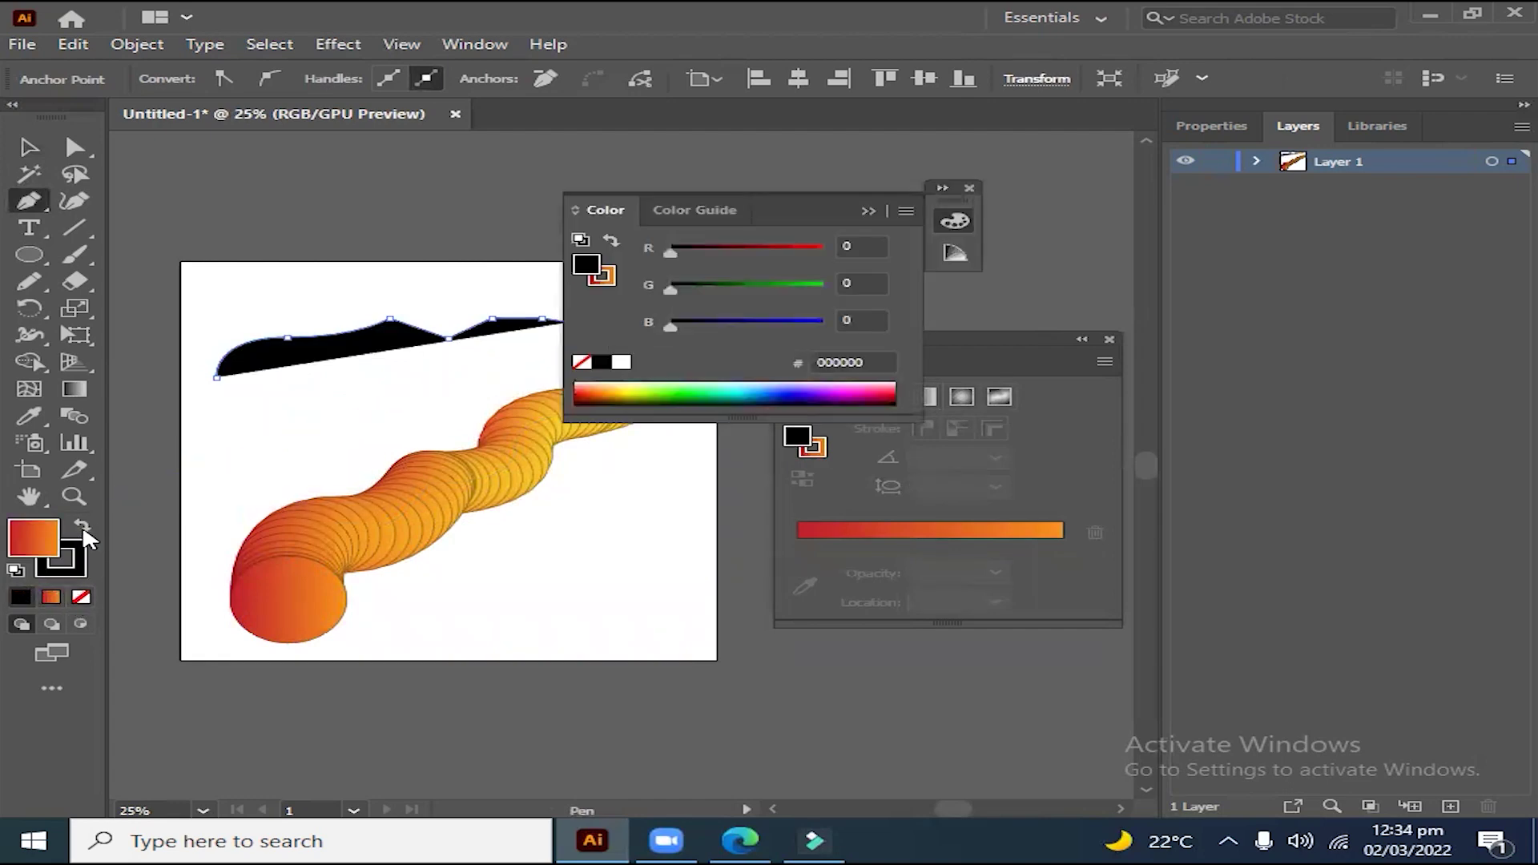
pyautogui.click(79, 599)
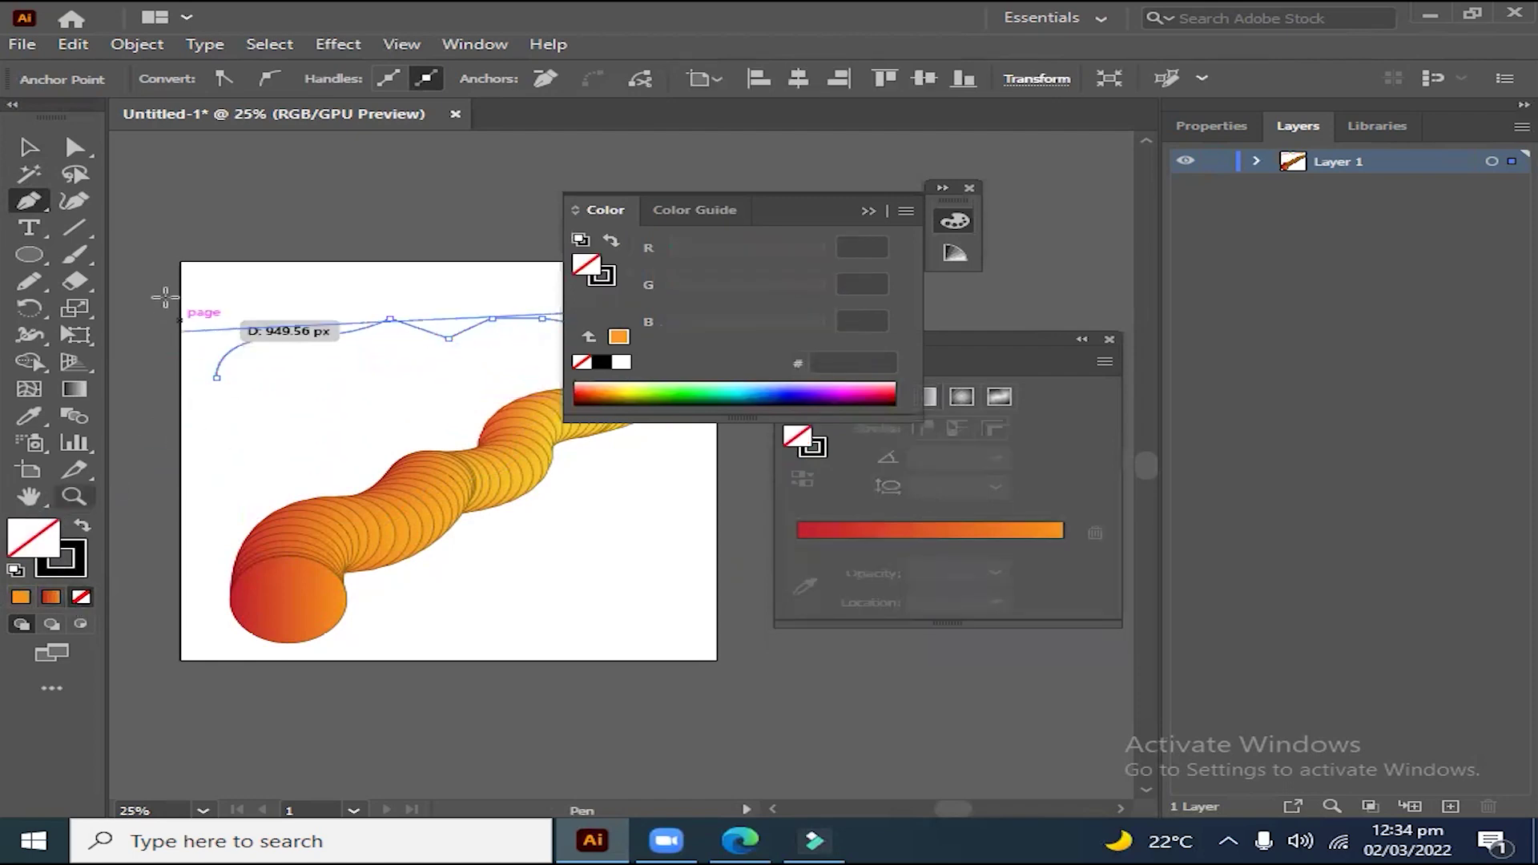
# Step: Select the wavy path, zoom out and pan to inspect it, then deselect
pyautogui.press('v')
pyautogui.moveTo(394, 300)
pyautogui.mouseDown()
pyautogui.moveTo(484, 375)
pyautogui.moveTo(348, 492)
pyautogui.mouseUp()
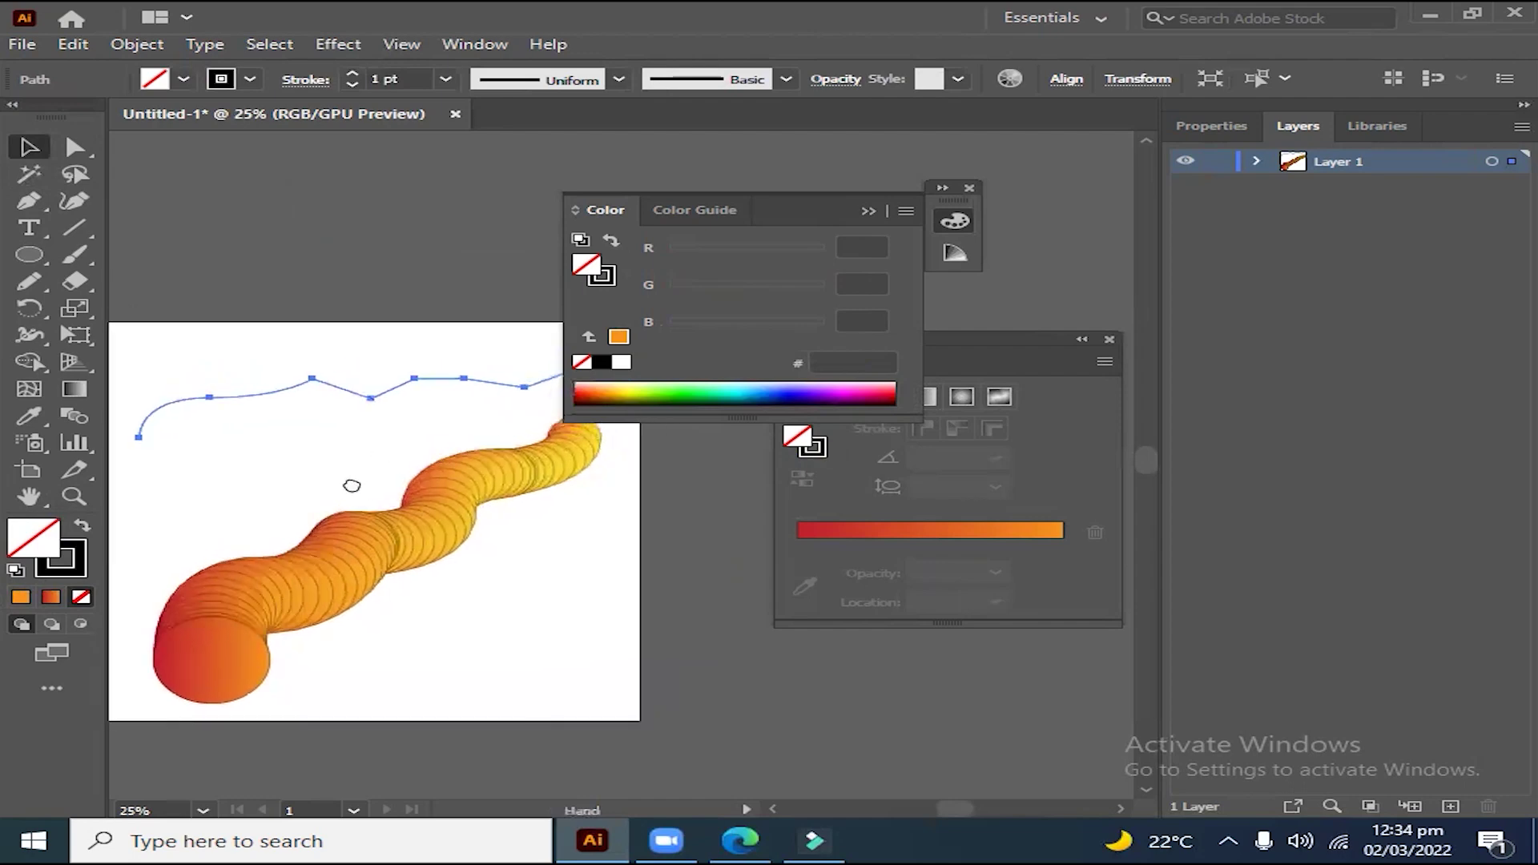
pyautogui.hotkey('ctrl', '-')
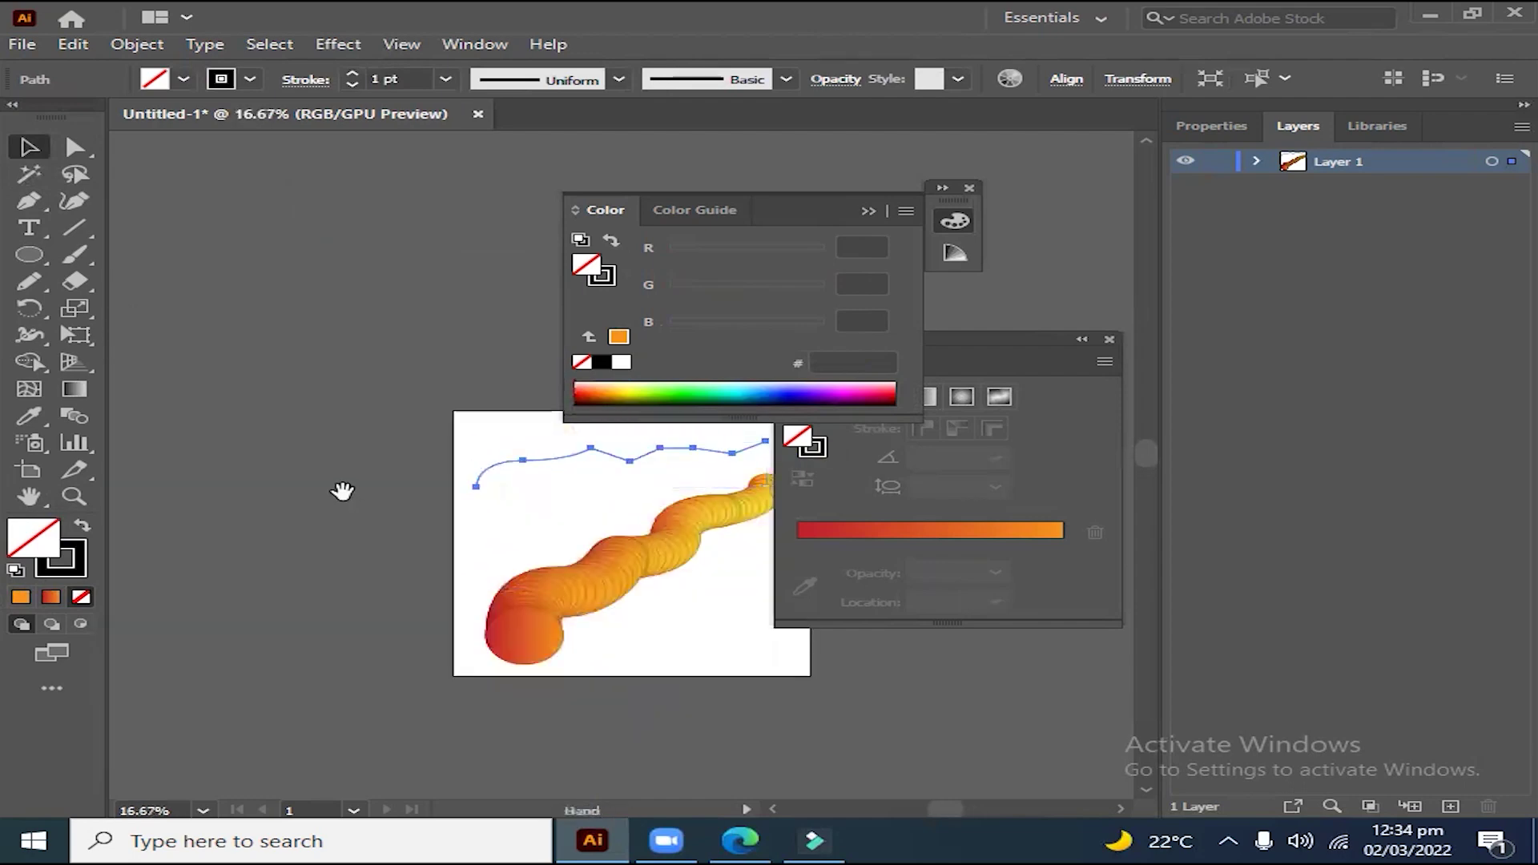
pyautogui.moveTo(341, 491); pyautogui.dragTo(212, 433)
pyautogui.moveTo(336, 440); pyautogui.dragTo(288, 508)
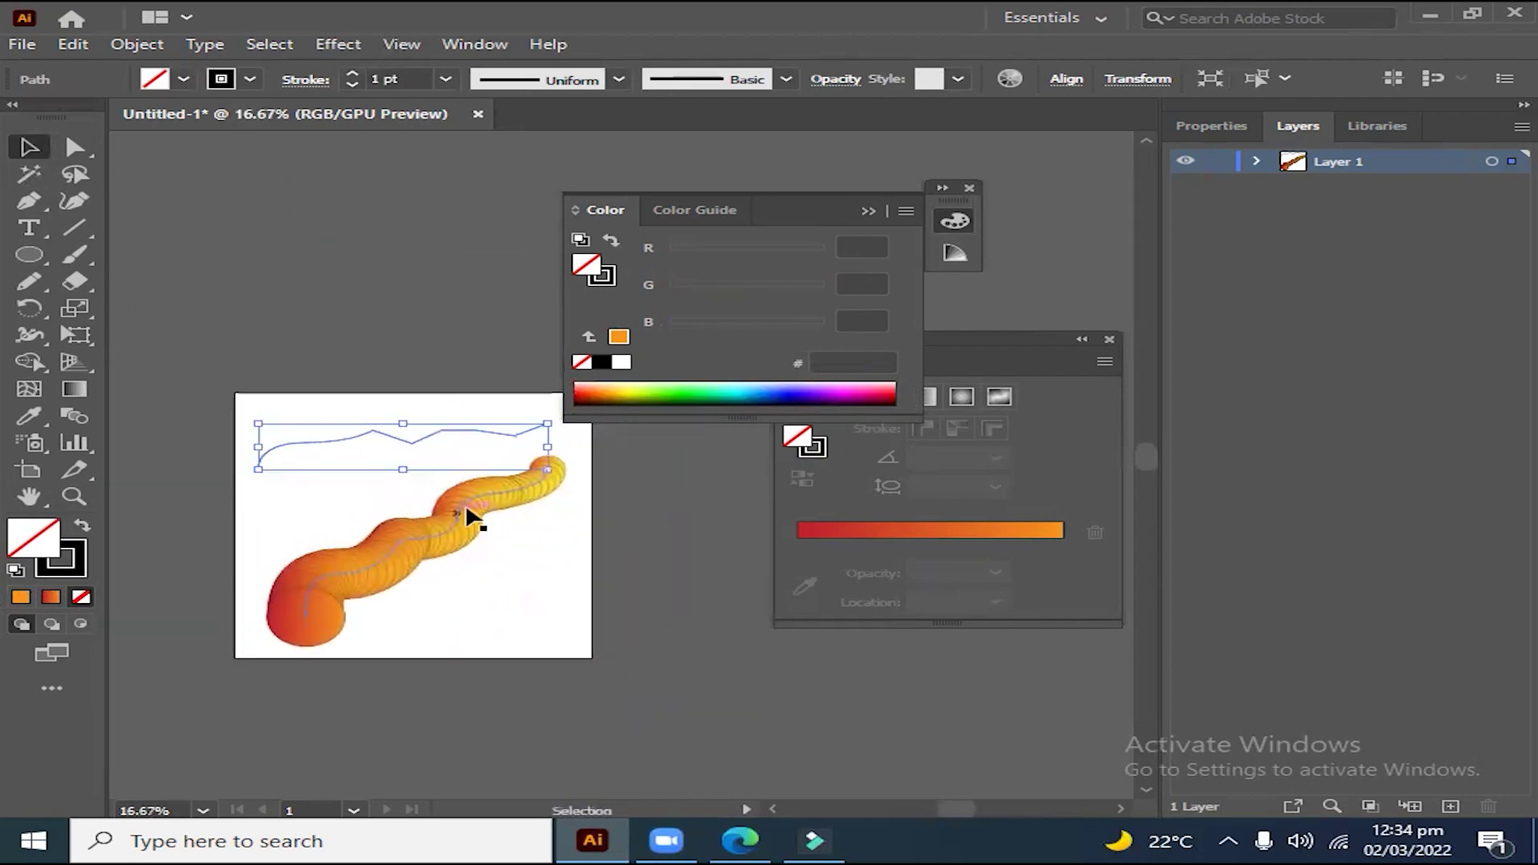
pyautogui.click(418, 462)
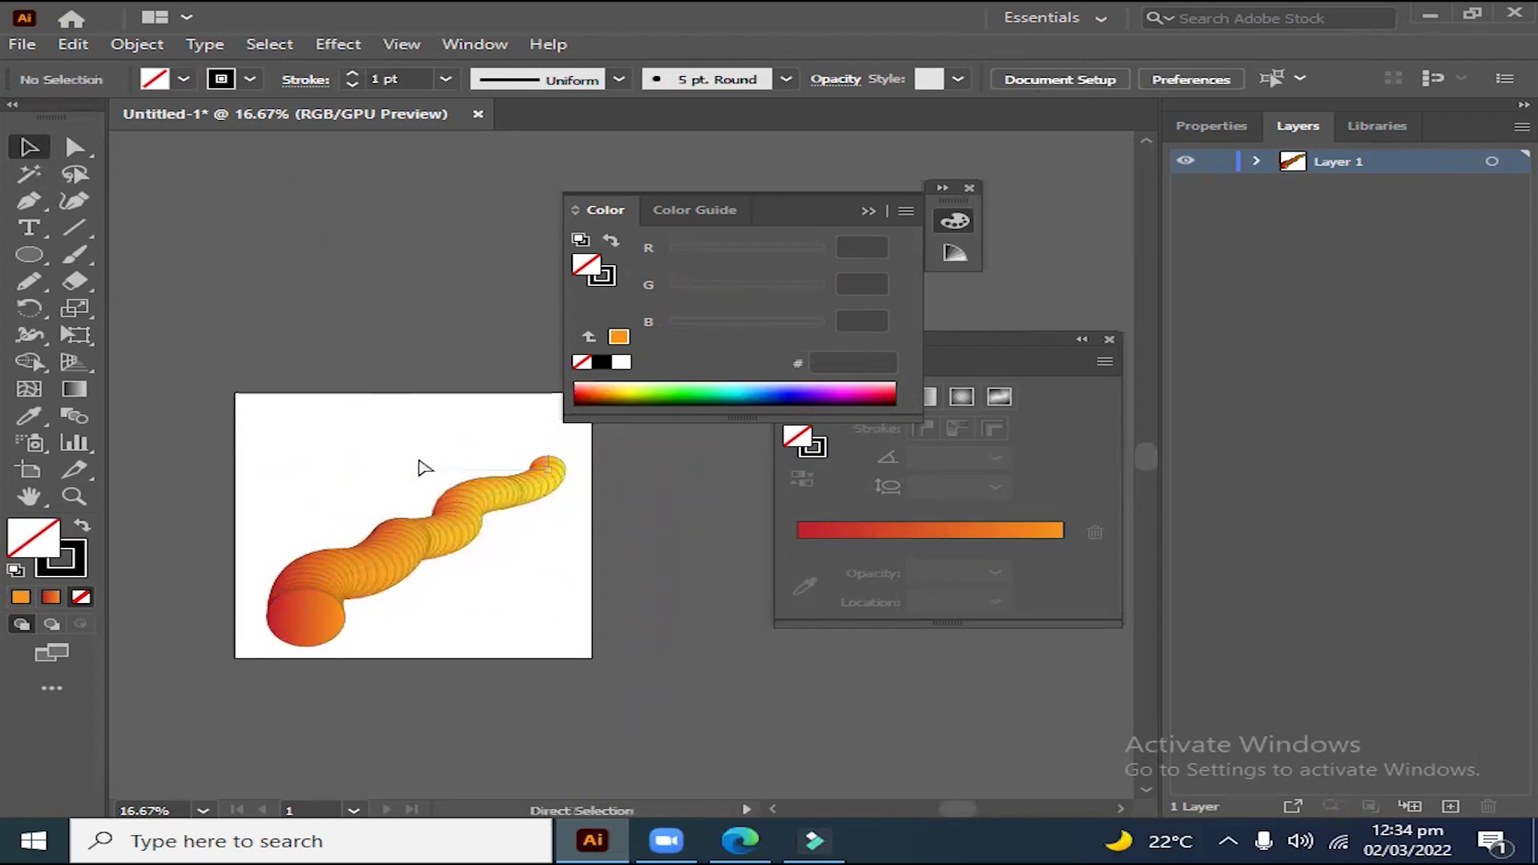
pyautogui.hotkey('ctrl', '+')
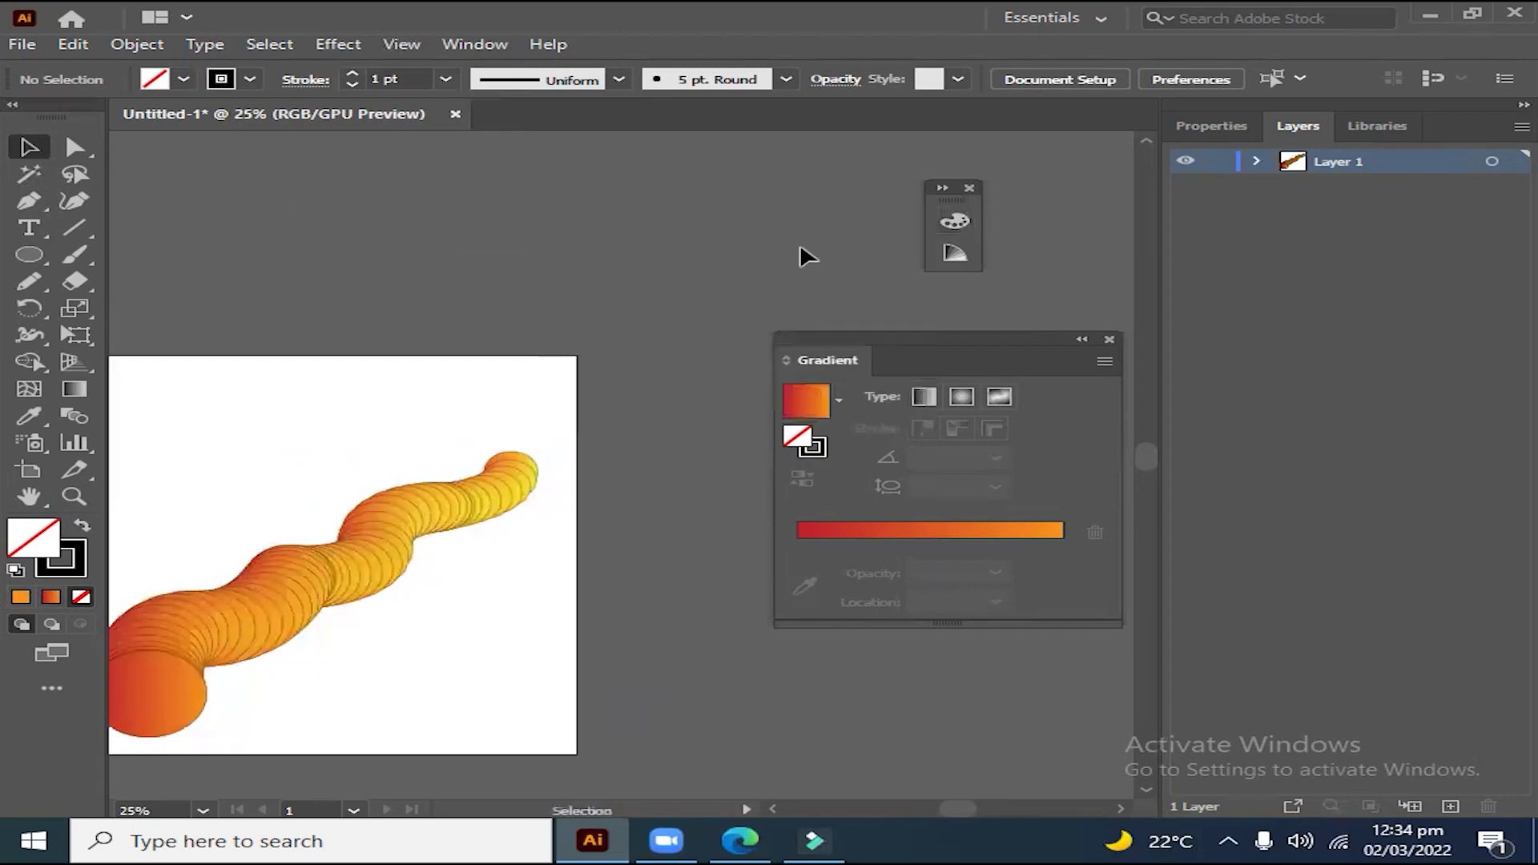
# Step: Isolate the blend, moving the big end circle right and the small one upper-left
pyautogui.moveTo(372, 360); pyautogui.dragTo(546, 244)
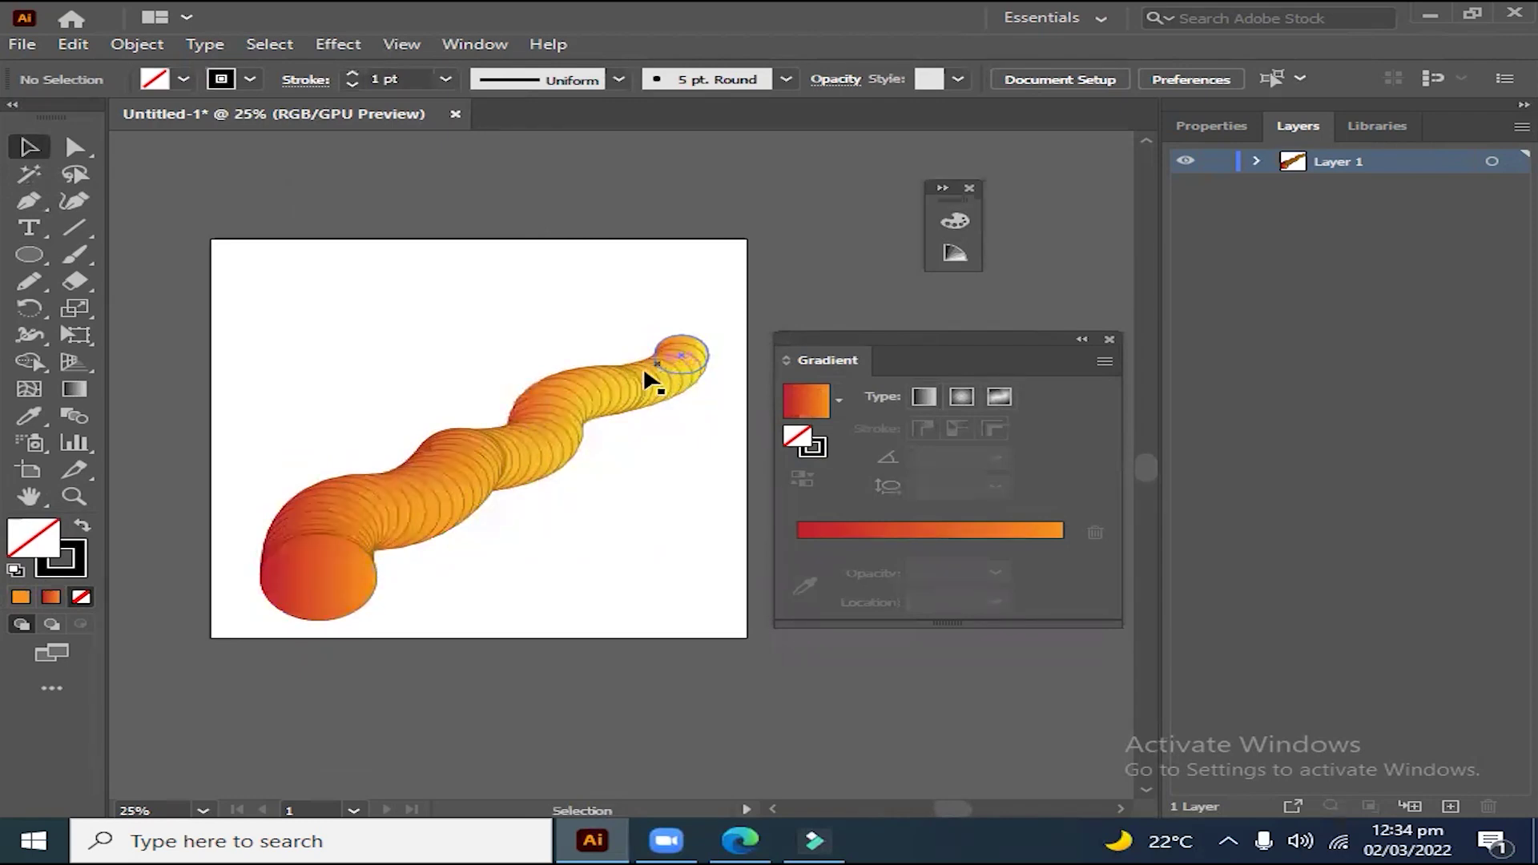
pyautogui.click(349, 584)
pyautogui.doubleClick(336, 582)
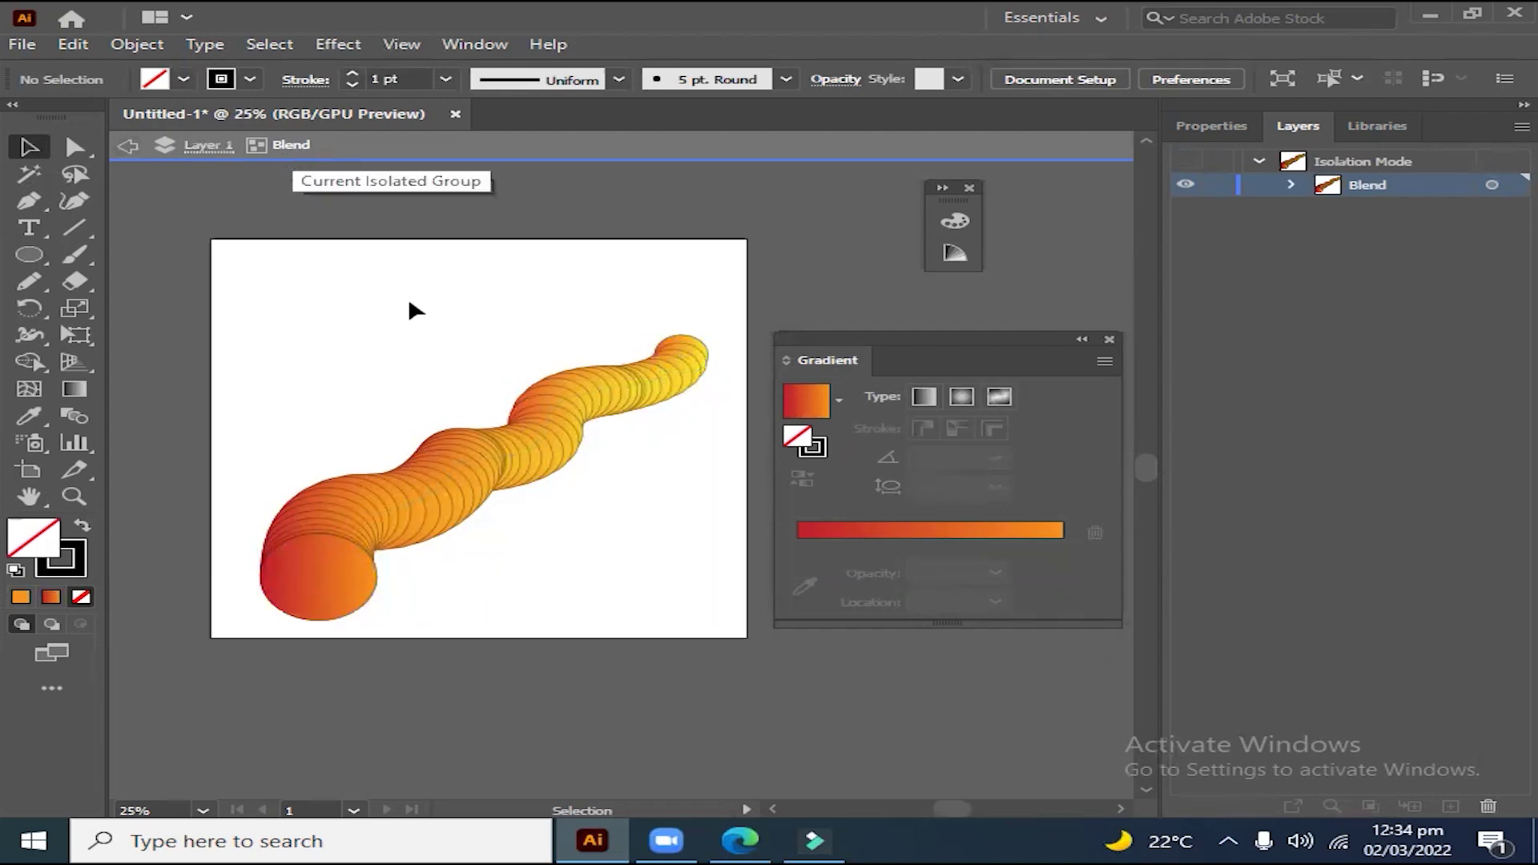
pyautogui.moveTo(335, 569); pyautogui.dragTo(574, 575)
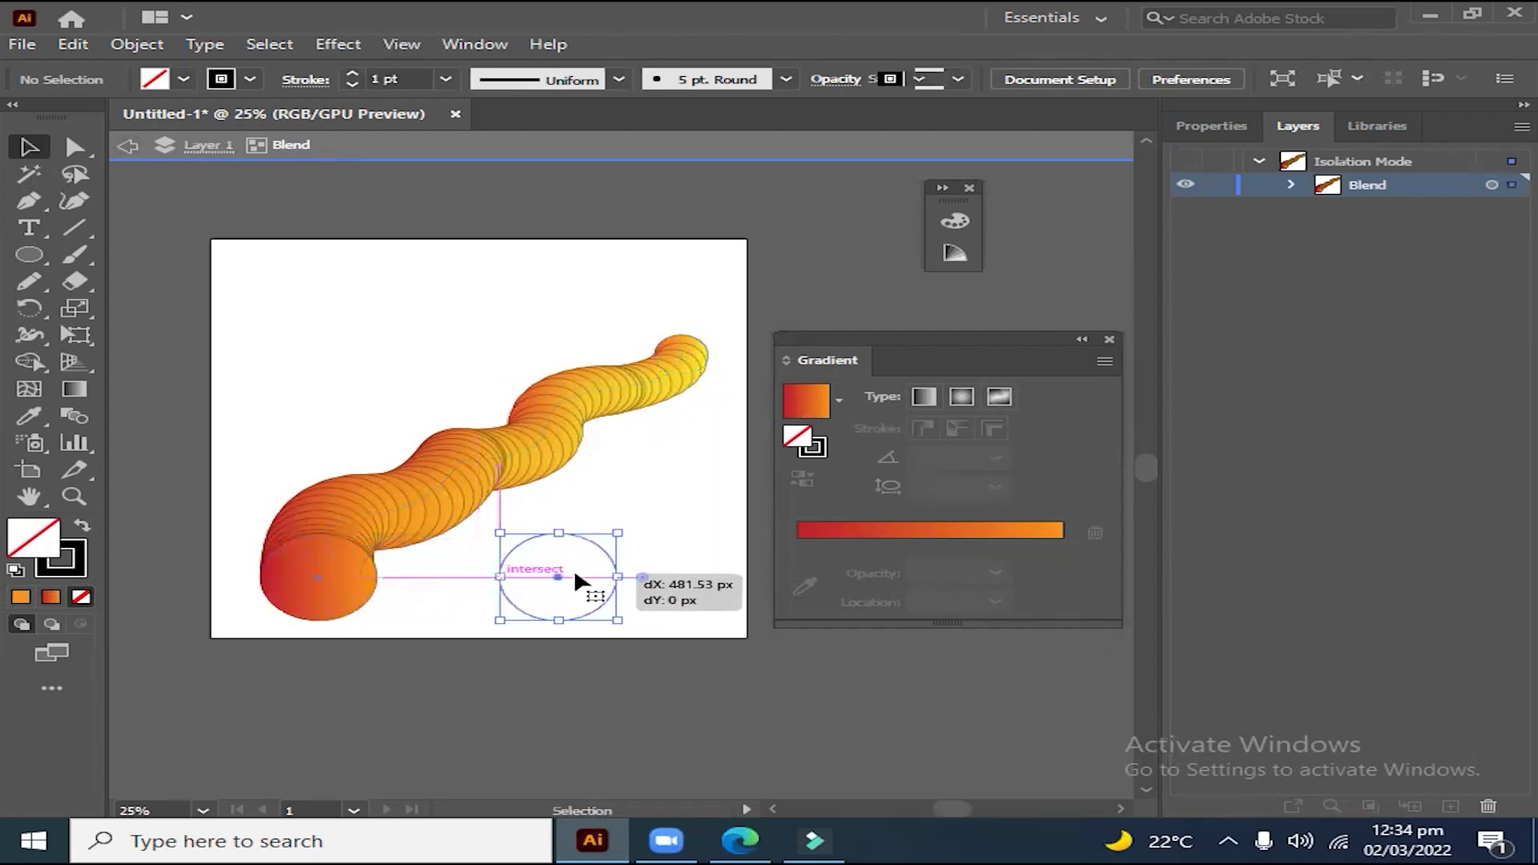
pyautogui.click(689, 343)
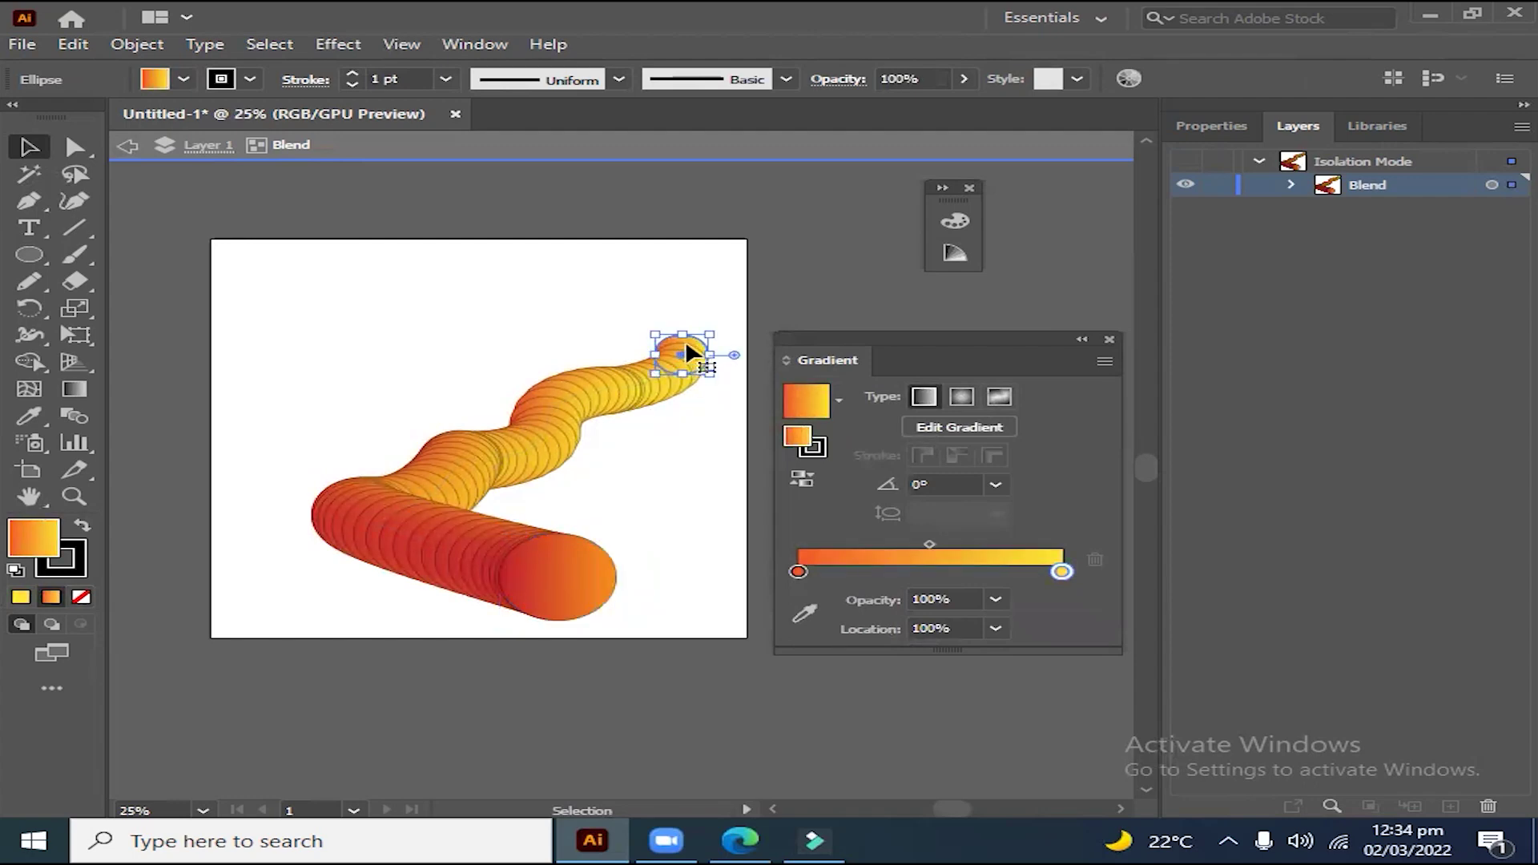
pyautogui.moveTo(686, 344)
pyautogui.mouseDown()
pyautogui.moveTo(403, 314)
pyautogui.moveTo(307, 282)
pyautogui.mouseUp()
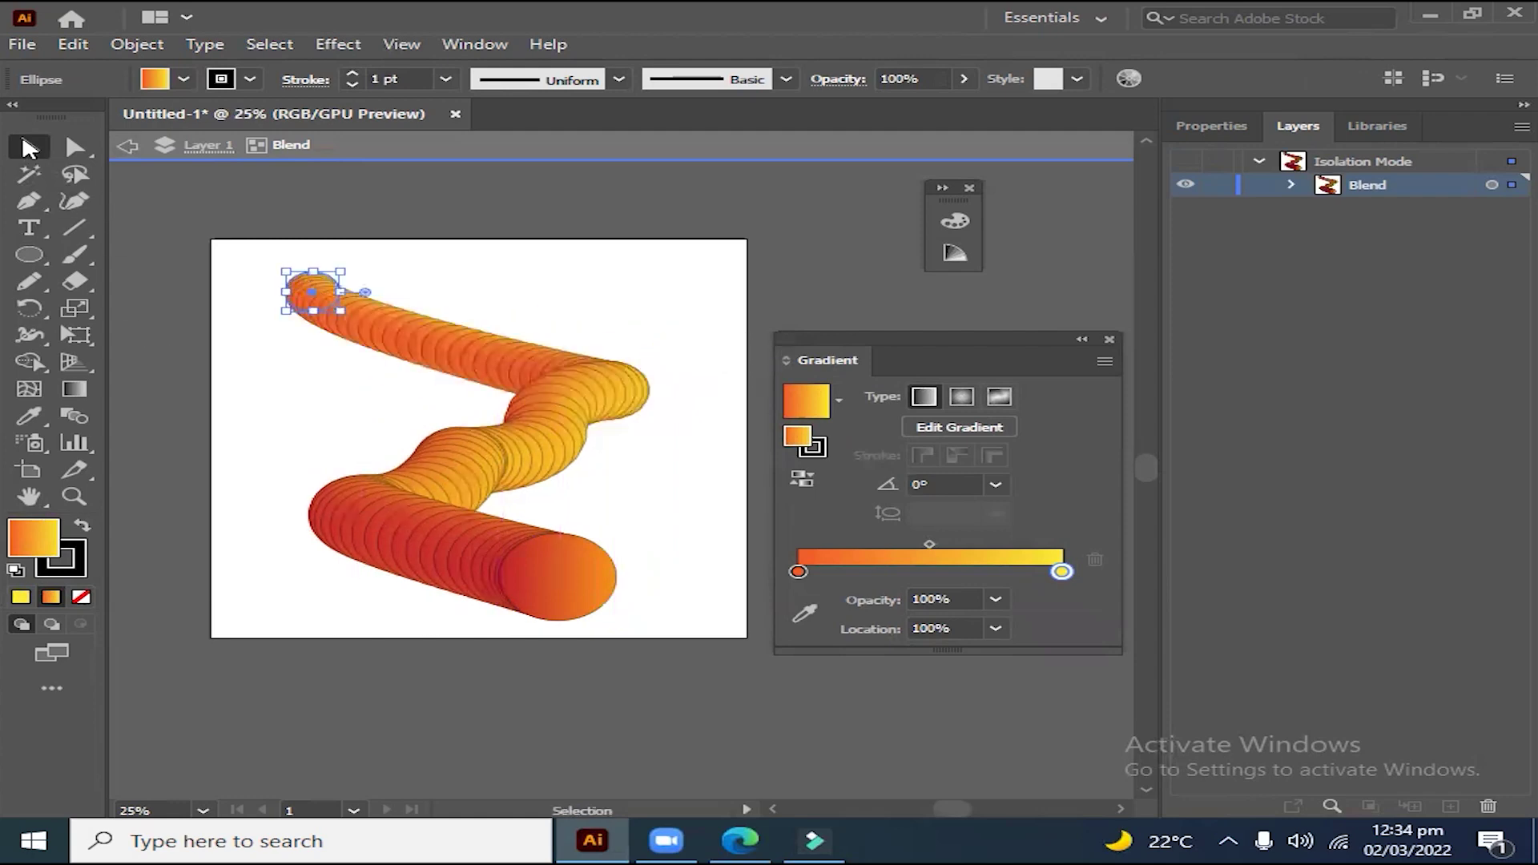
# Step: Exit the blend's isolation mode and shift the big end circle slightly right
pyautogui.click(152, 318)
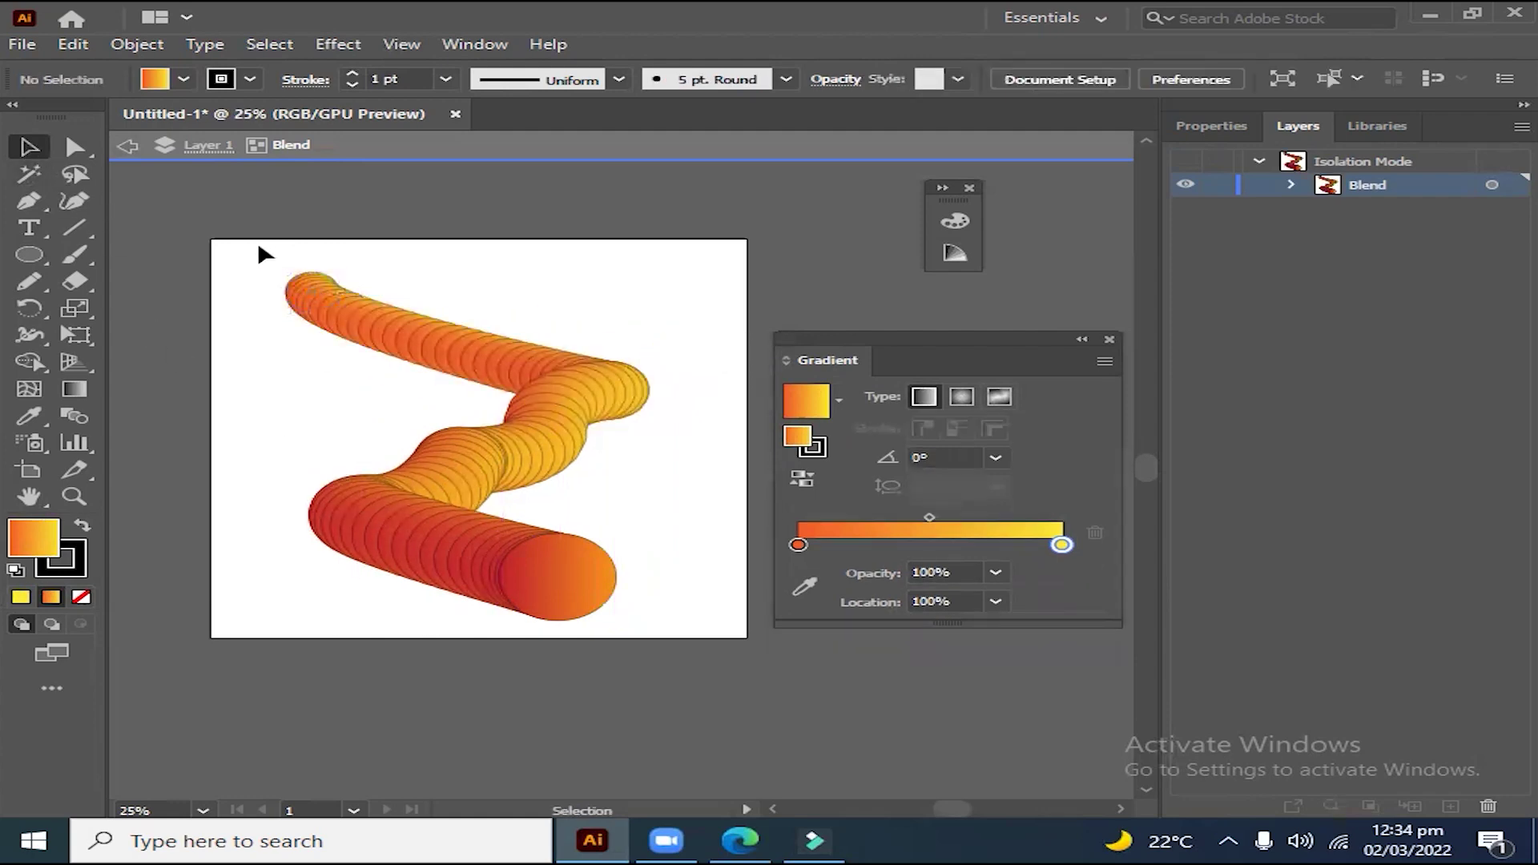
pyautogui.moveTo(257, 240); pyautogui.dragTo(621, 508)
pyautogui.click(667, 310)
pyautogui.doubleClick(441, 196)
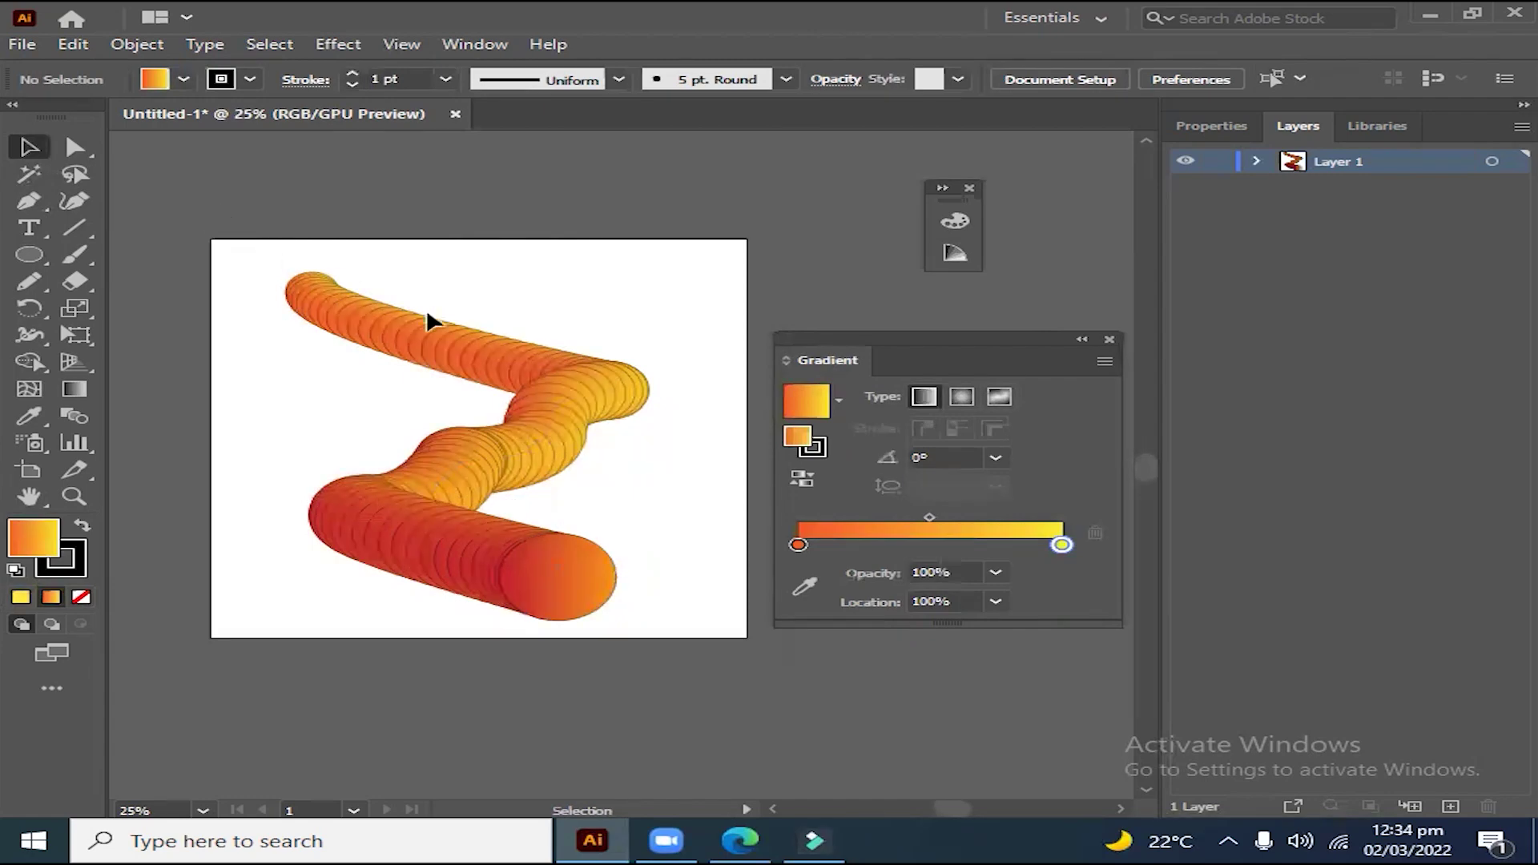
pyautogui.moveTo(561, 582)
pyautogui.mouseDown()
pyautogui.moveTo(649, 582)
pyautogui.moveTo(543, 591)
pyautogui.moveTo(588, 589)
pyautogui.mouseUp()
# Step: In the isolated blend, move the big end circle up-right and the small start circle down into two stacked arms
pyautogui.click(561, 570)
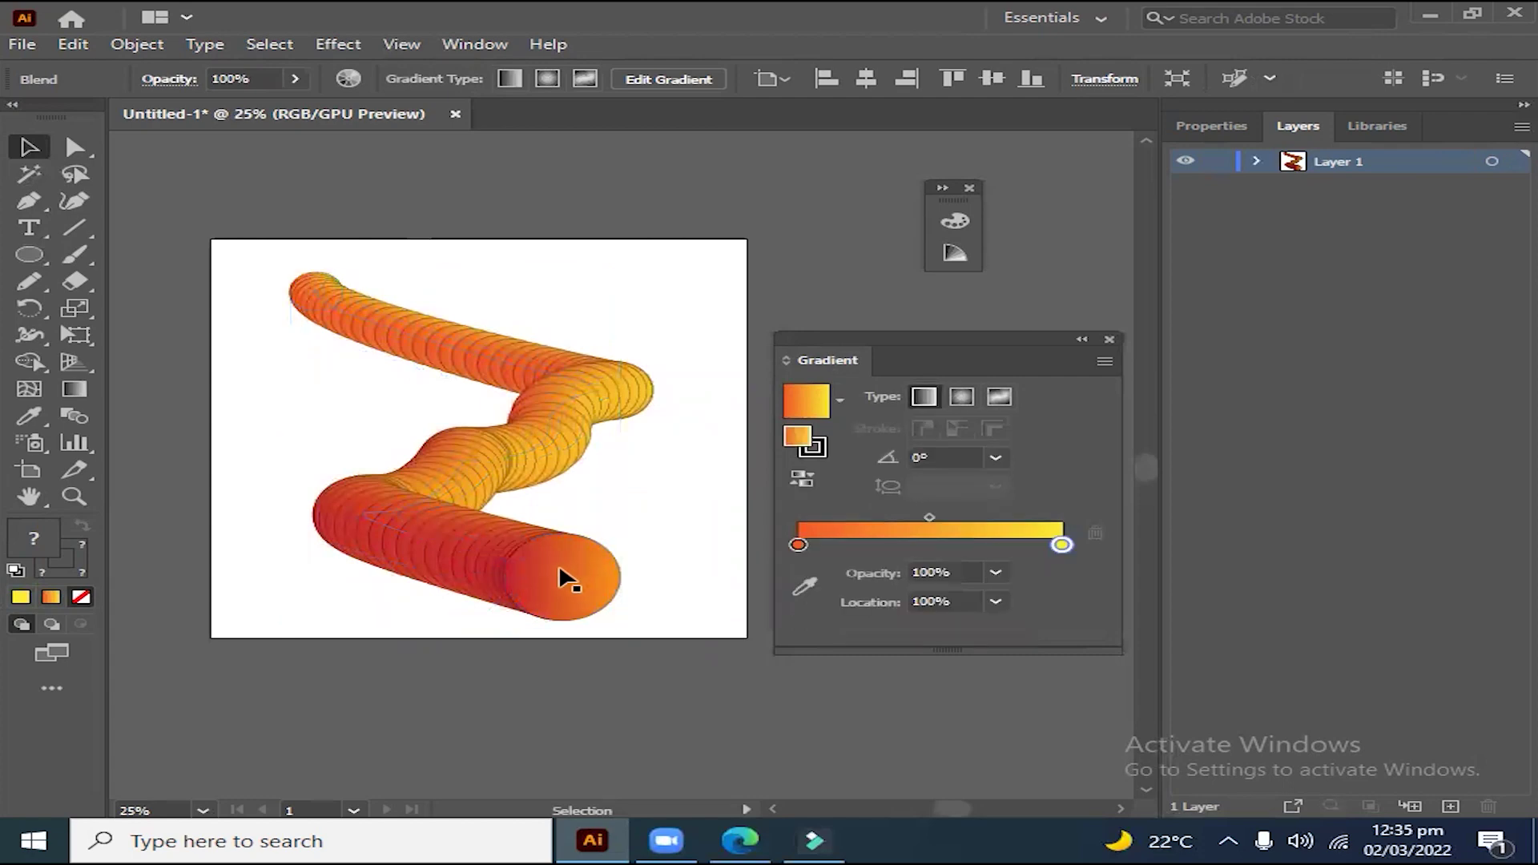
pyautogui.doubleClick(564, 578)
pyautogui.moveTo(566, 588); pyautogui.dragTo(633, 497)
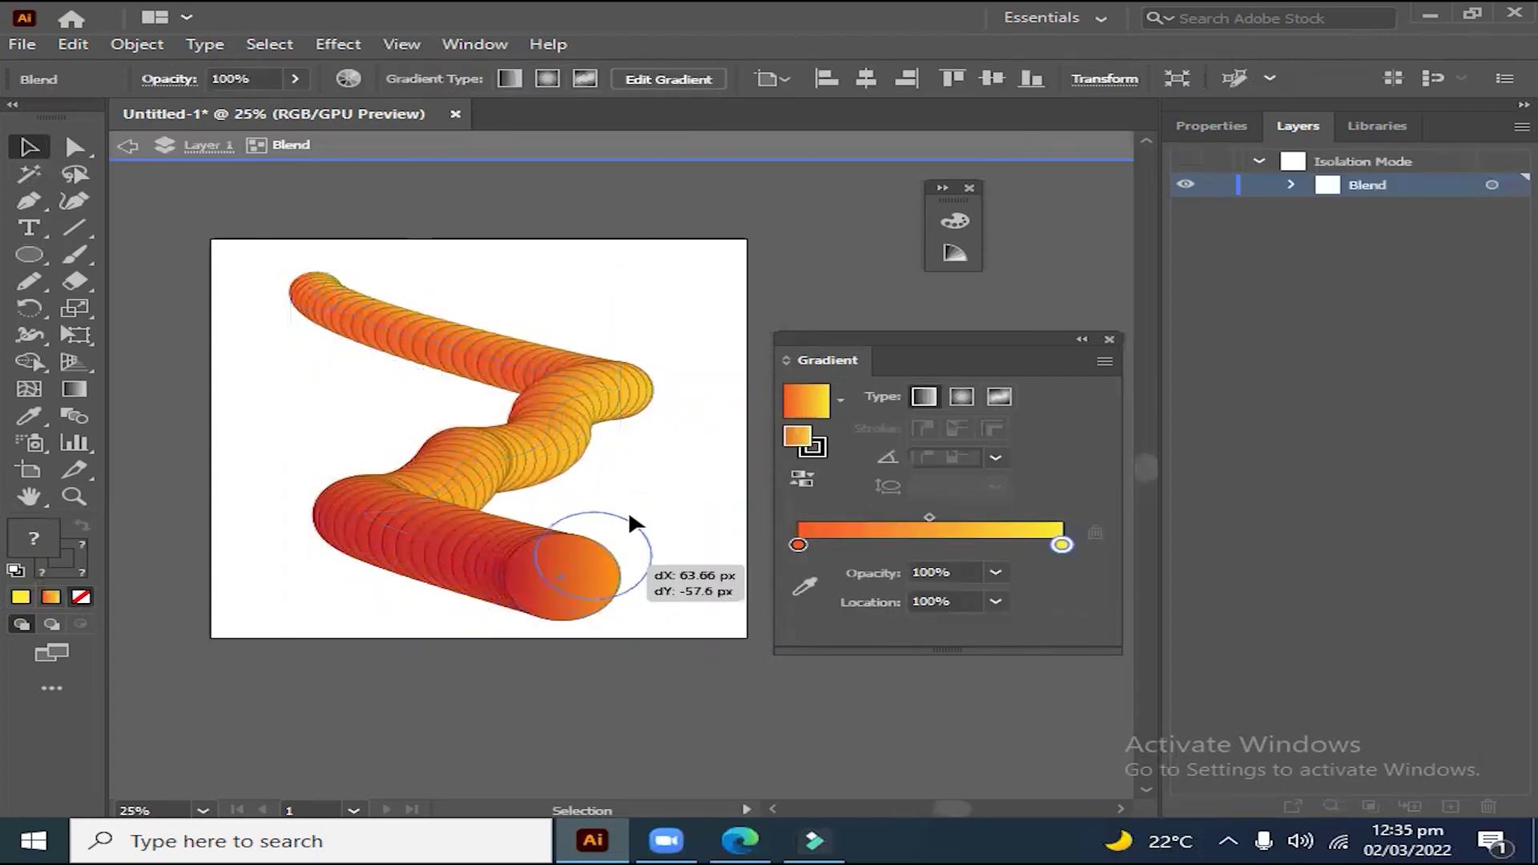
pyautogui.click(316, 282)
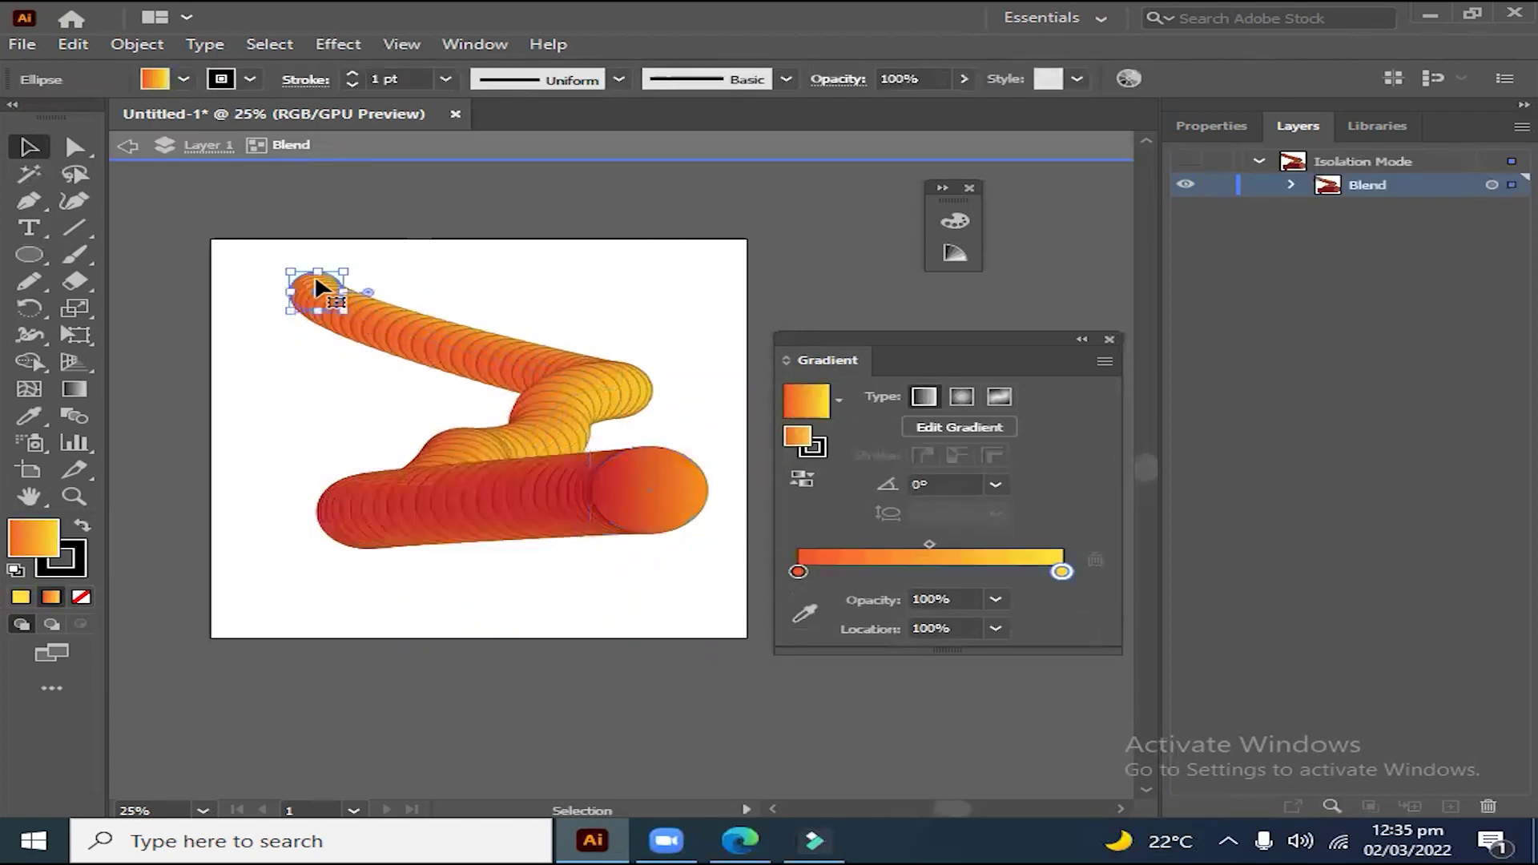
pyautogui.moveTo(316, 281); pyautogui.dragTo(295, 394)
pyautogui.click(450, 565)
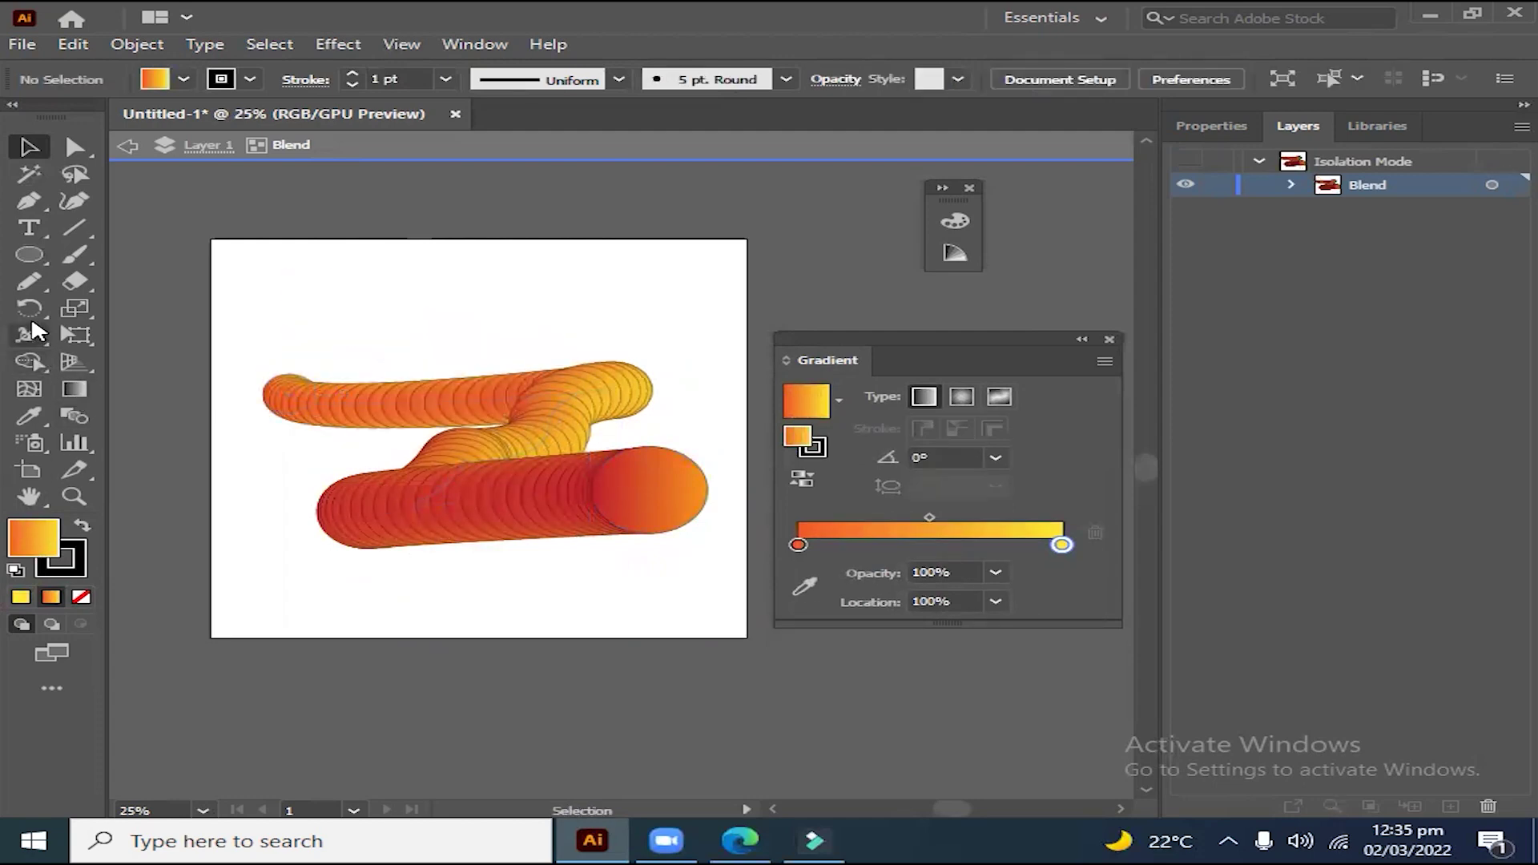
pyautogui.doubleClick(161, 251)
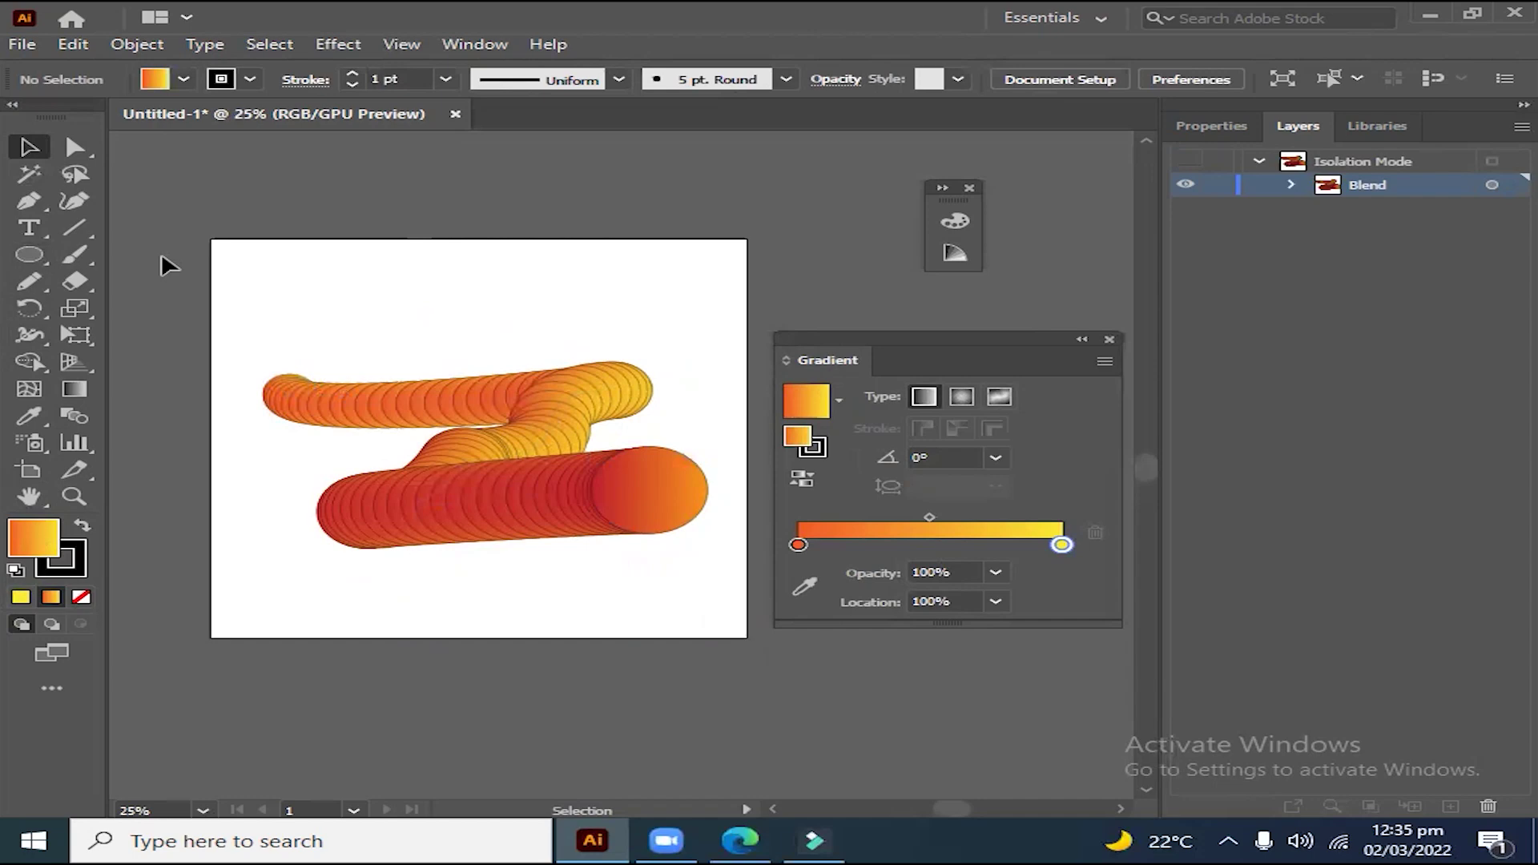
# Step: Draw a rectangle over the whole artboard and run a horizontal yellow-orange-yellow gradient across it
pyautogui.click(35, 258)
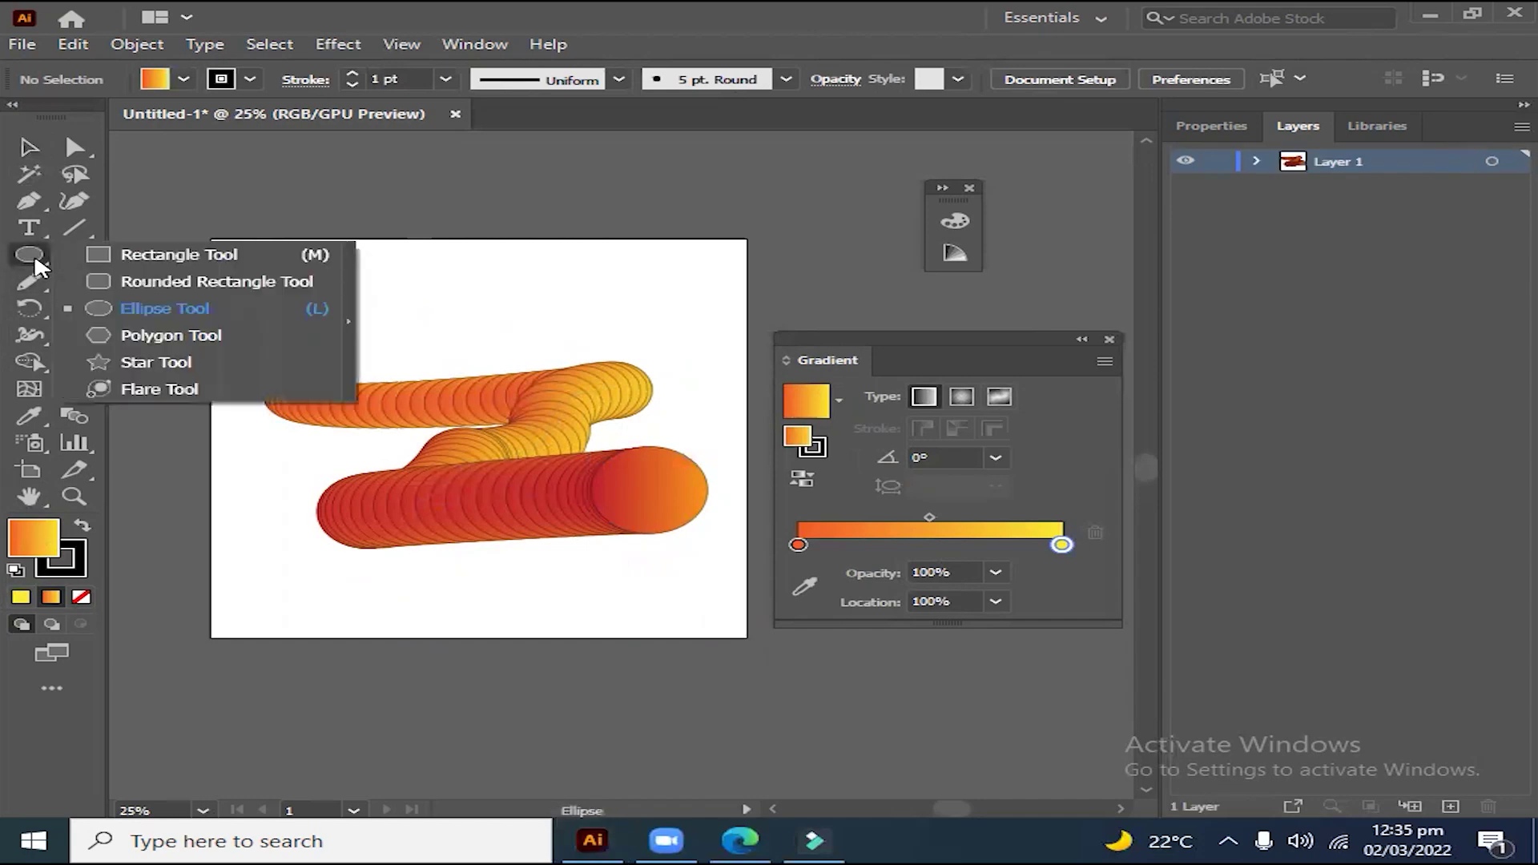
pyautogui.click(132, 255)
pyautogui.moveTo(215, 237)
pyautogui.mouseDown()
pyautogui.moveTo(707, 627)
pyautogui.moveTo(744, 634)
pyautogui.mouseUp()
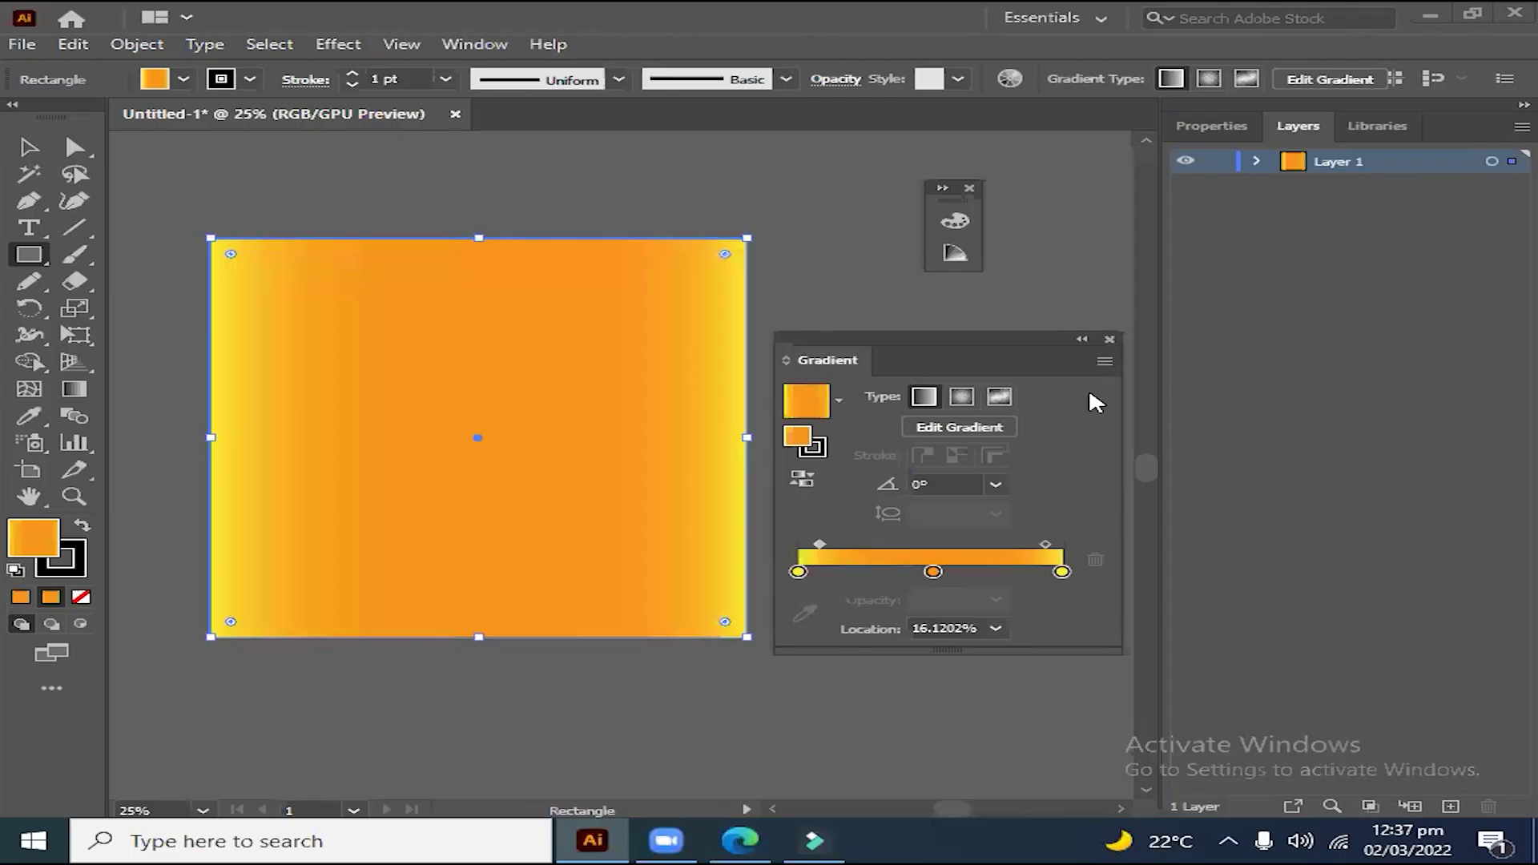
pyautogui.moveTo(288, 394); pyautogui.dragTo(657, 393)
# Step: Send the gradient rectangle to the back and recolor its left gradient stop
pyautogui.click(27, 147)
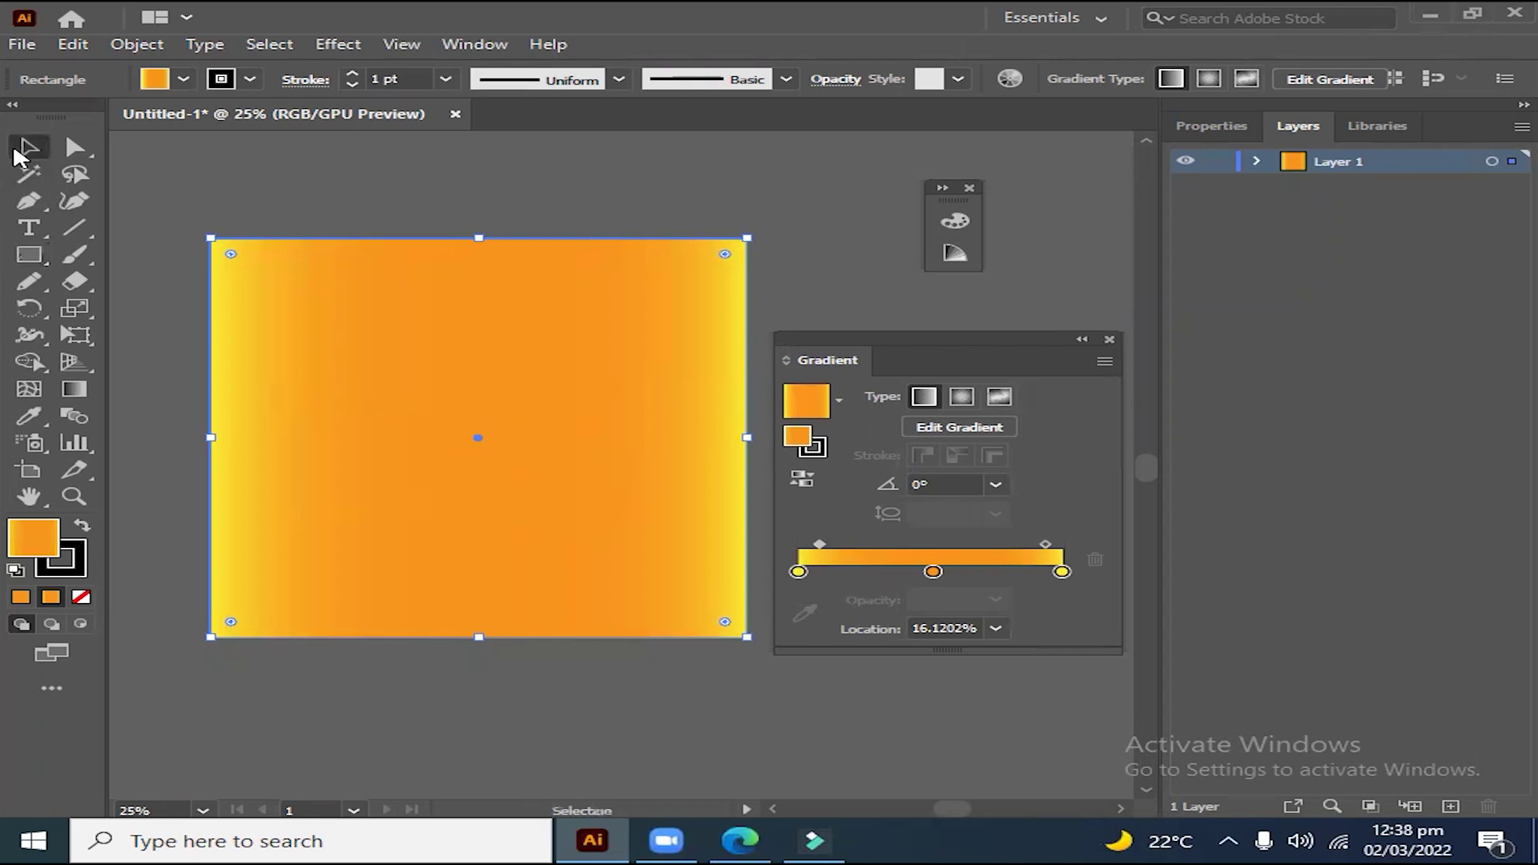
pyautogui.rightClick(420, 333)
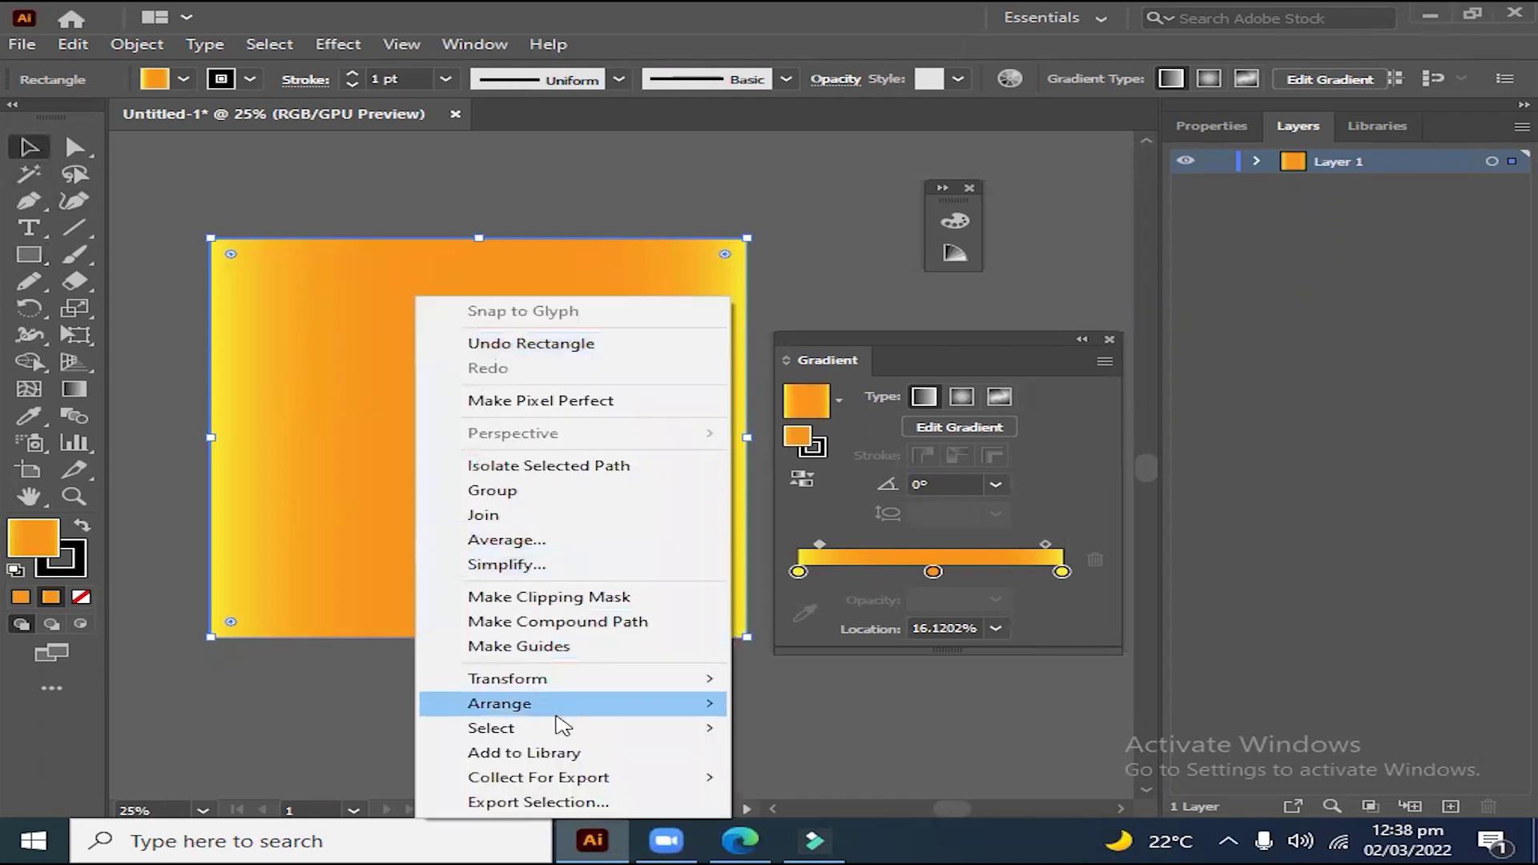
pyautogui.moveTo(499, 703)
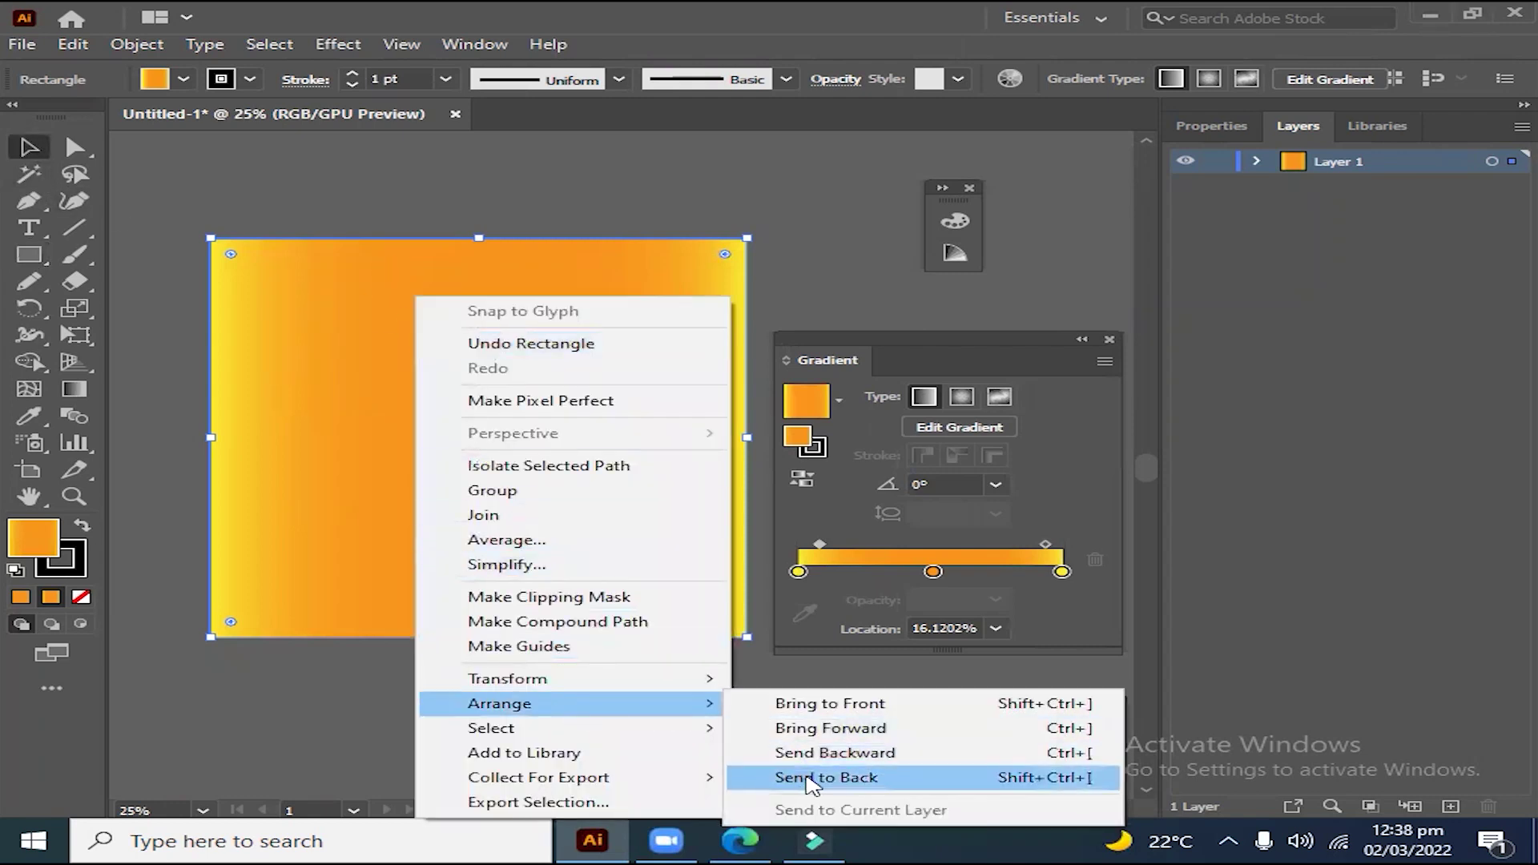
pyautogui.click(809, 779)
pyautogui.click(497, 188)
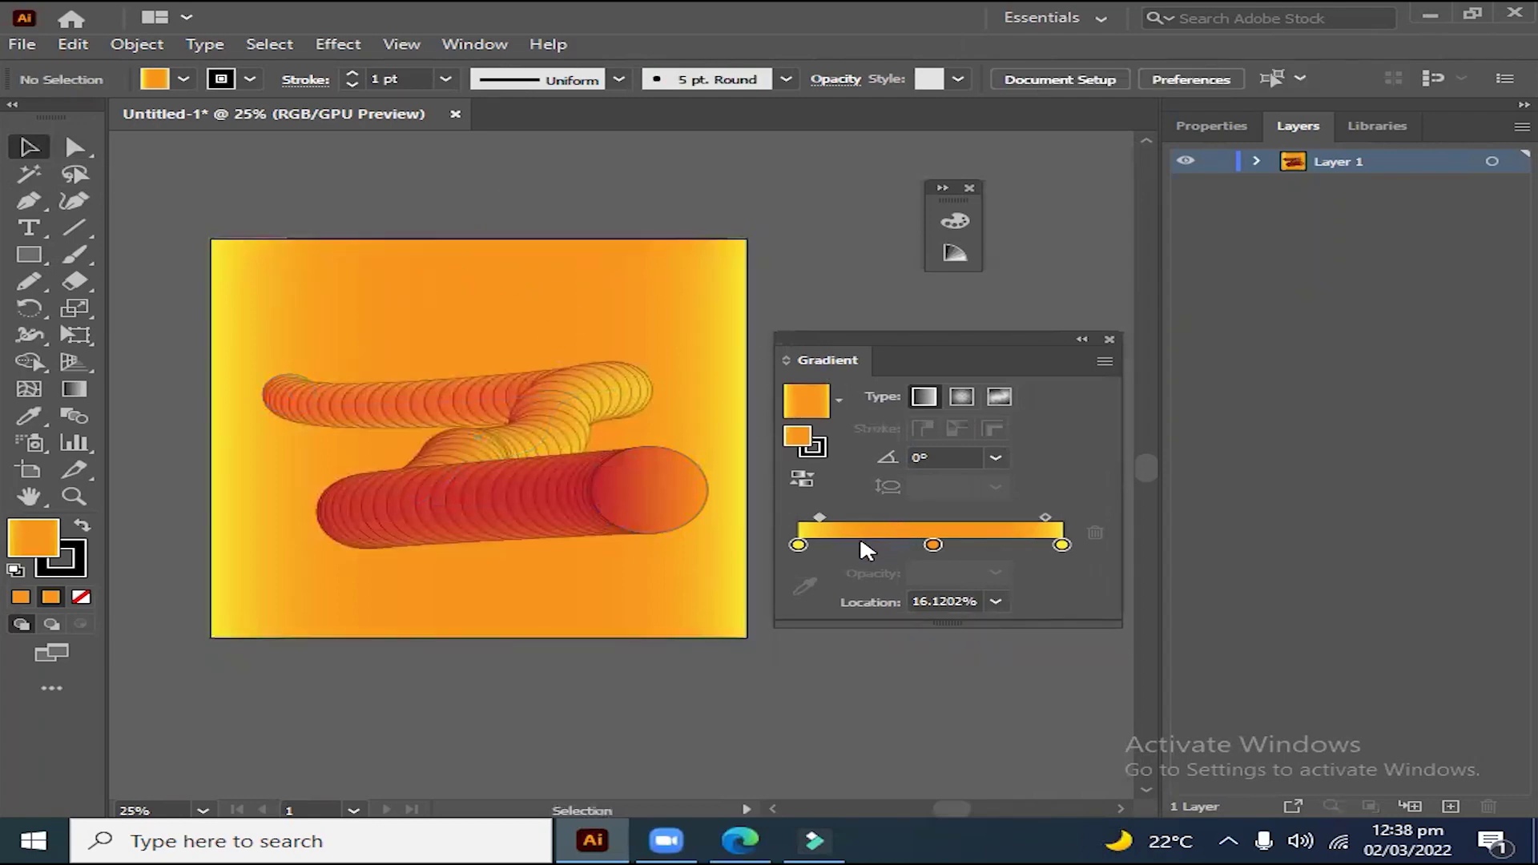
pyautogui.doubleClick(797, 546)
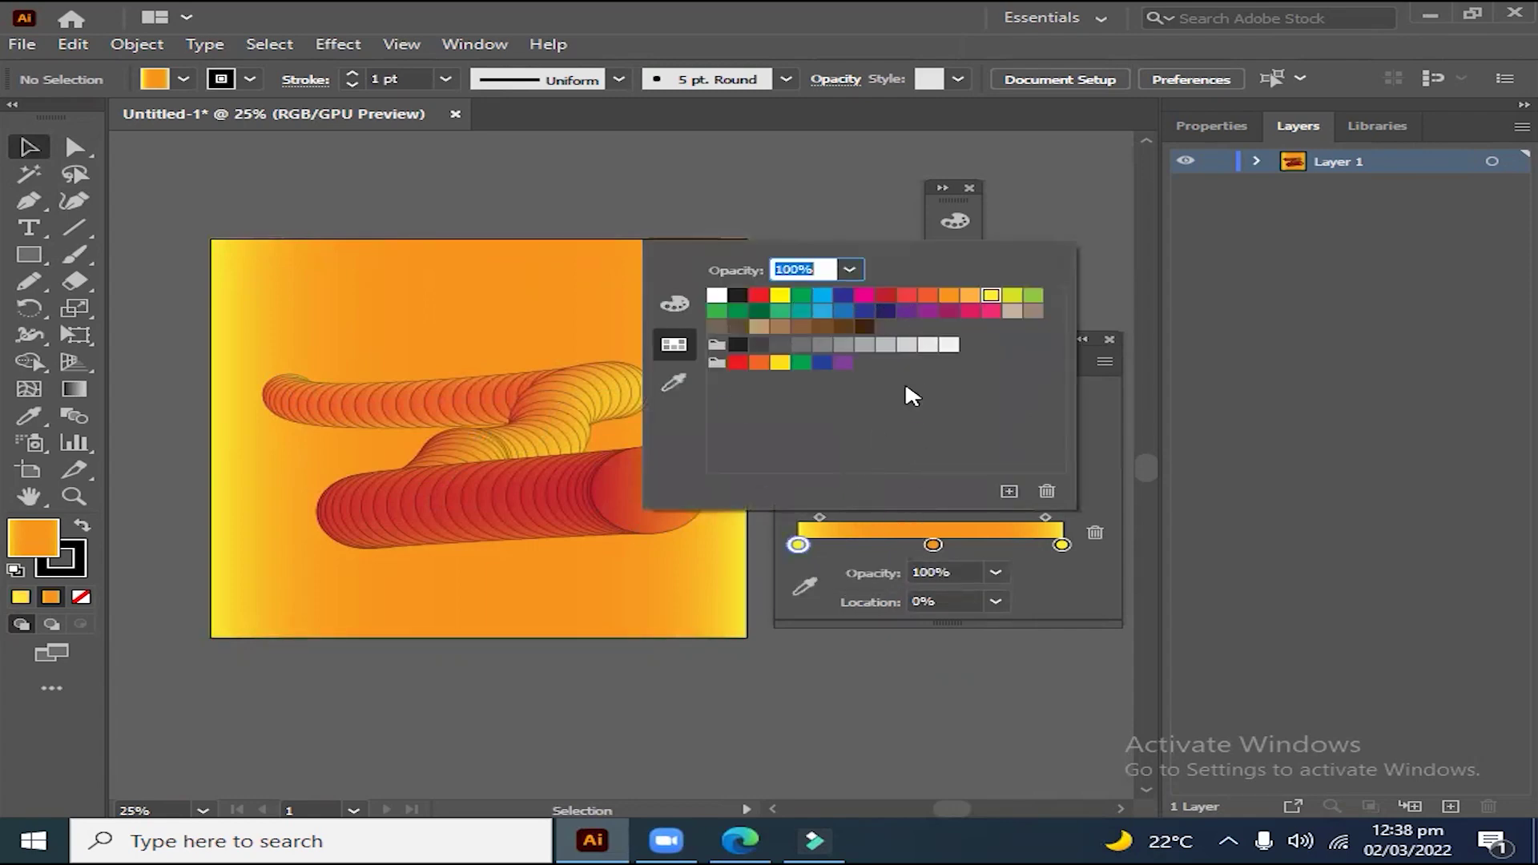
pyautogui.click(933, 546)
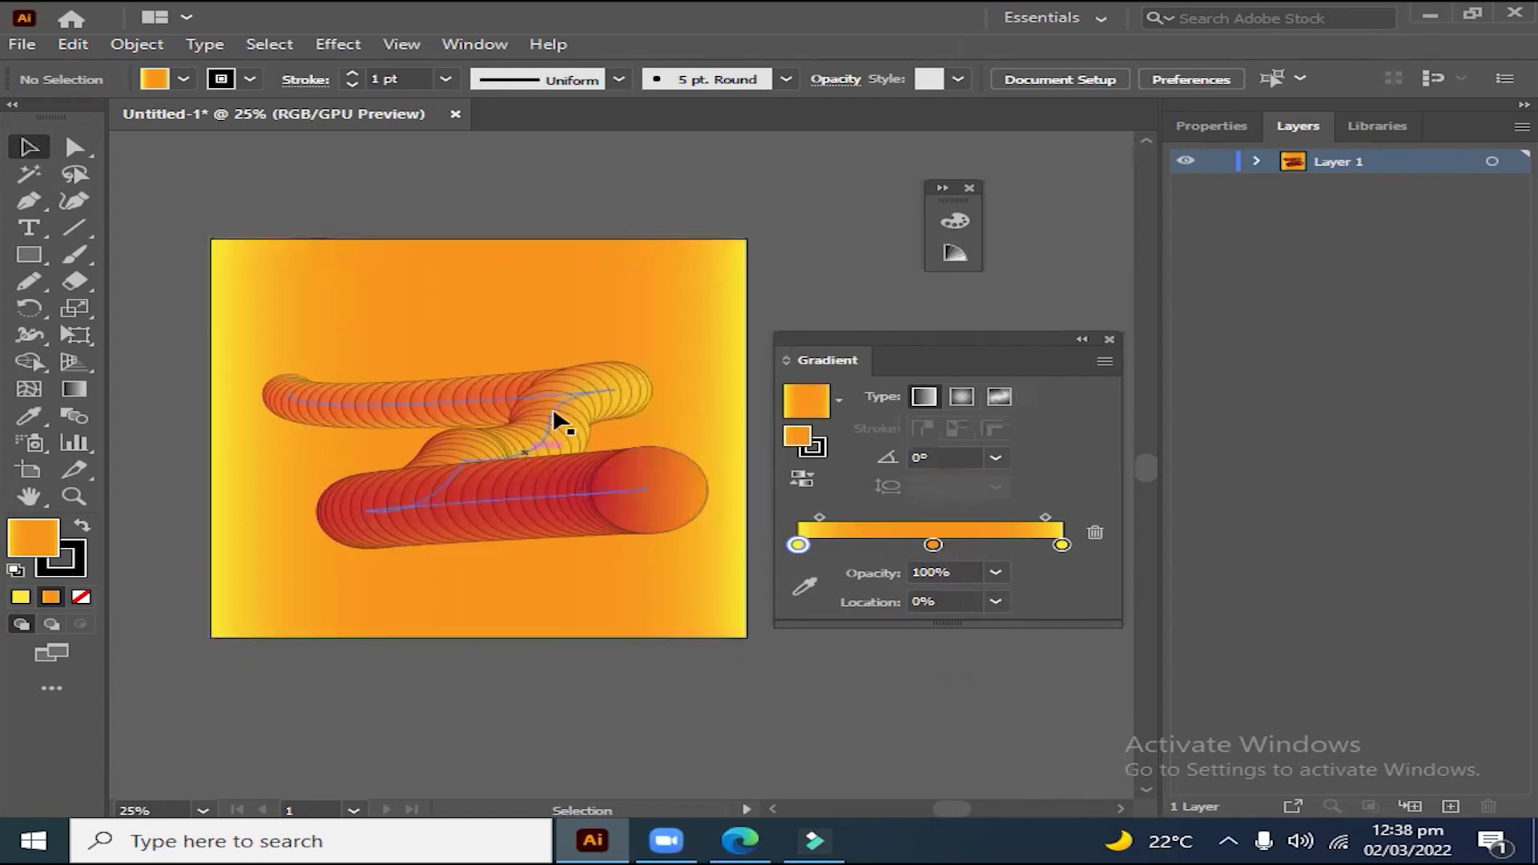
# Step: Move the tube's big end circle down-left inside the blend, then minimize Illustrator to the desktop
pyautogui.hotkey('ctrl', '-')
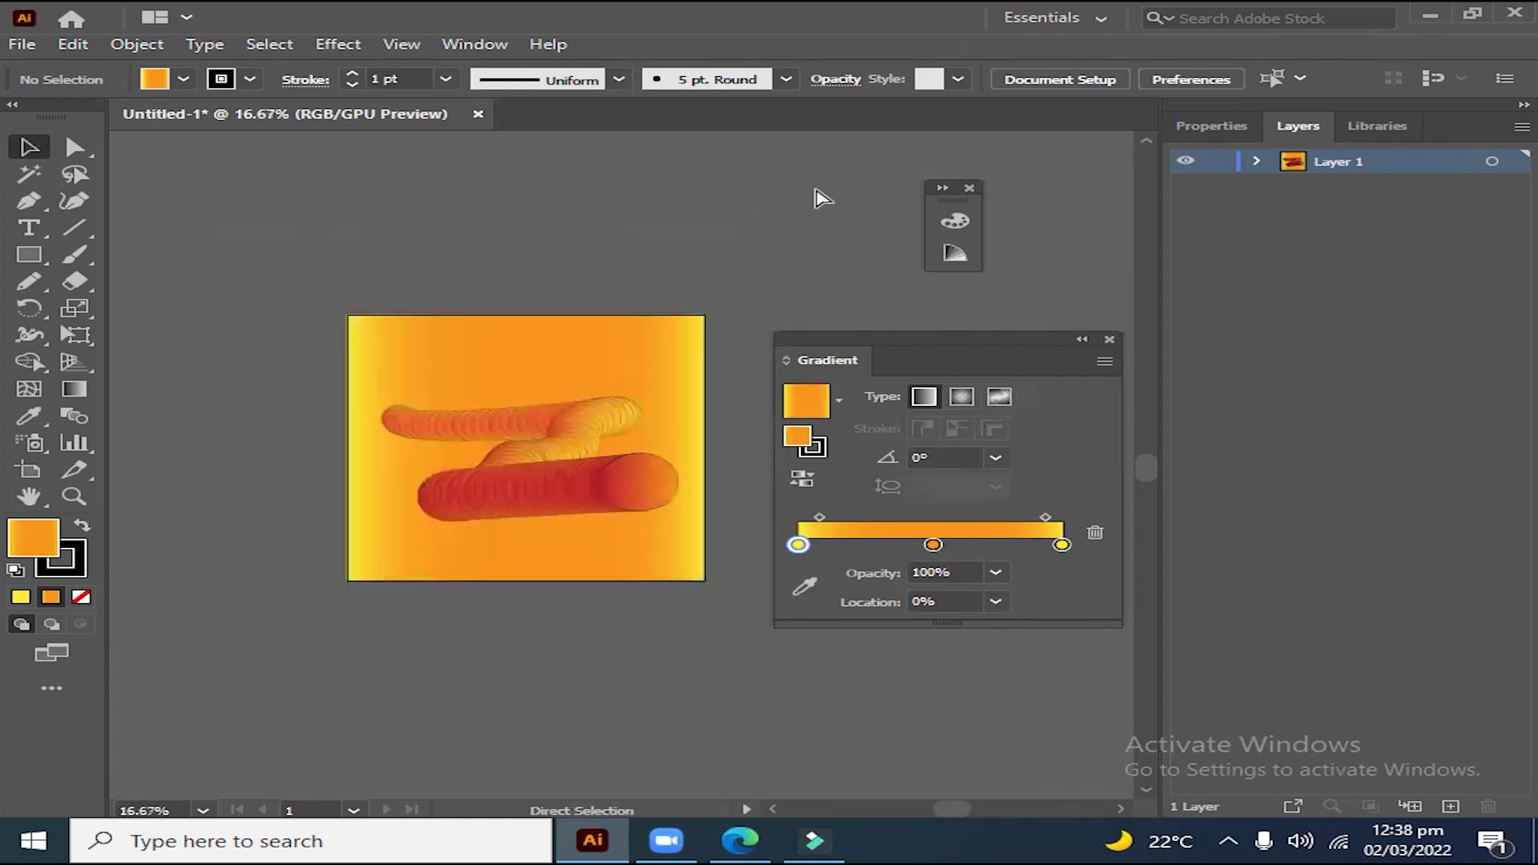
pyautogui.hotkey('ctrl', '+')
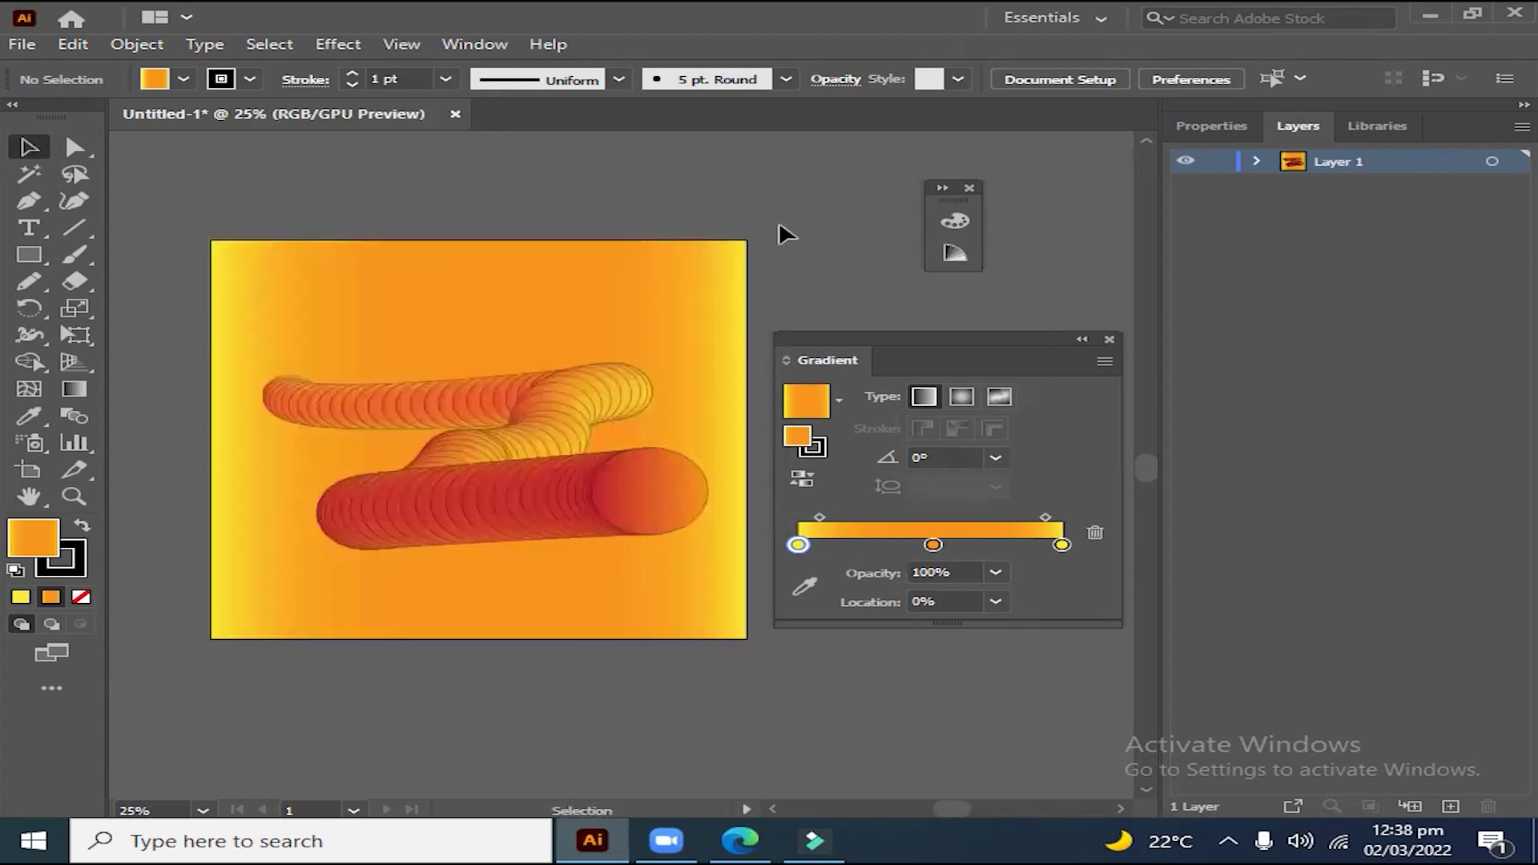
pyautogui.click(672, 521)
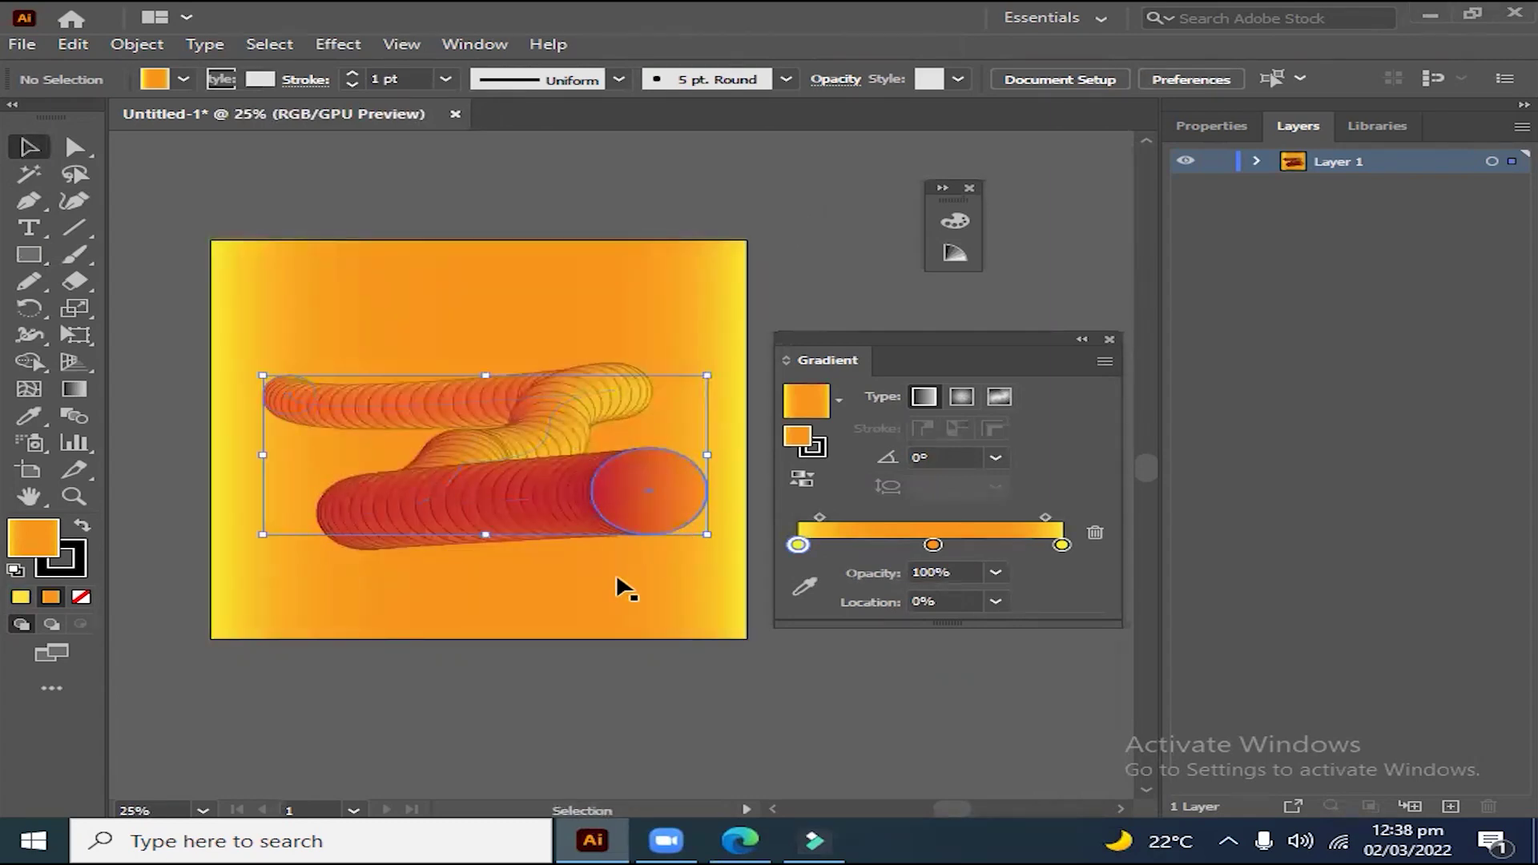
pyautogui.doubleClick(669, 516)
pyautogui.moveTo(670, 517); pyautogui.dragTo(612, 582)
pyautogui.doubleClick(863, 280)
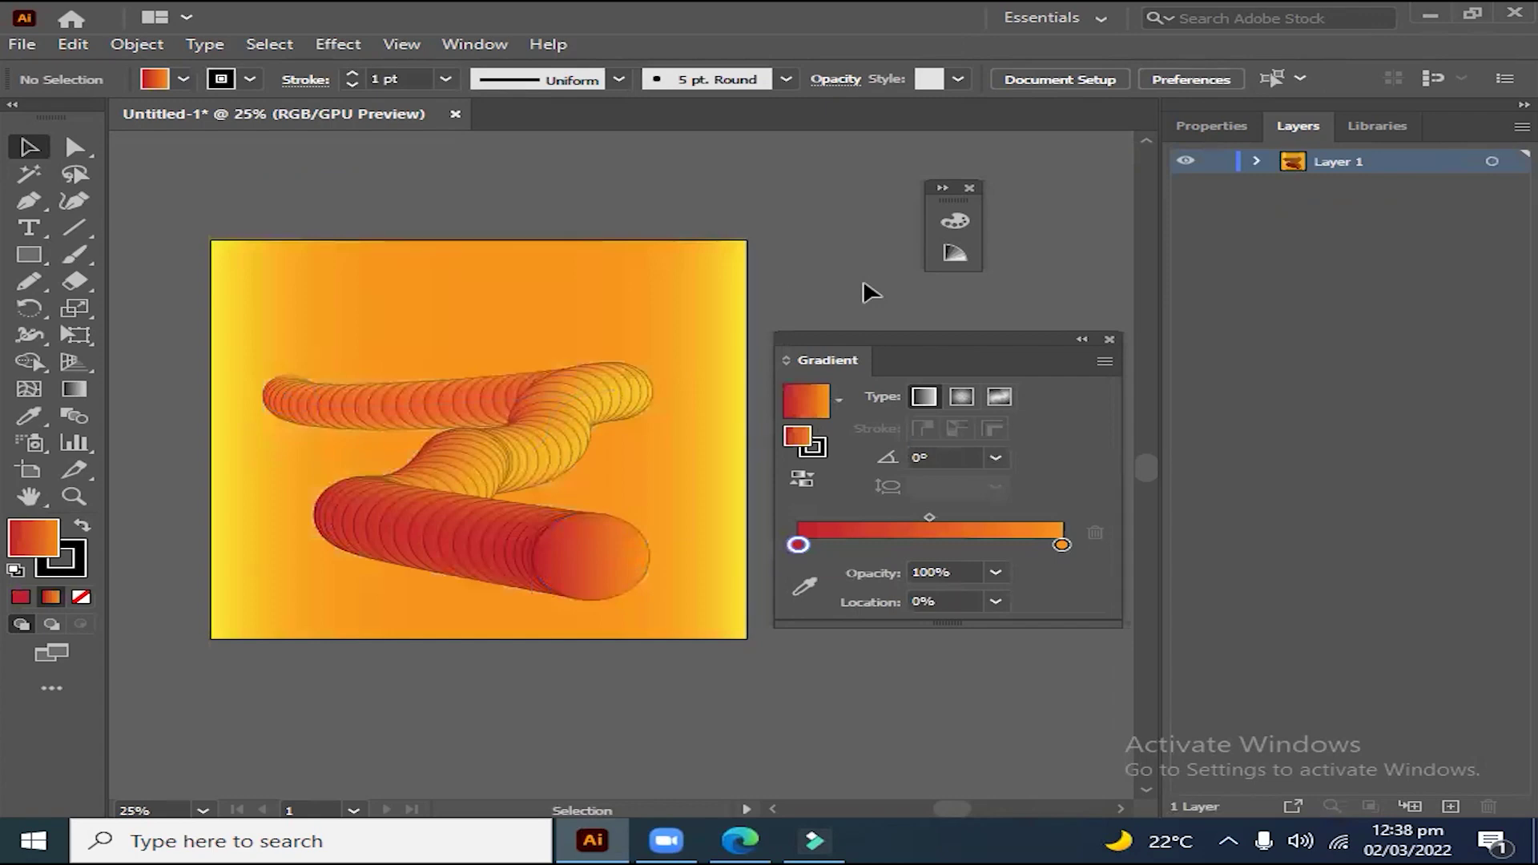
pyautogui.press('super+d')
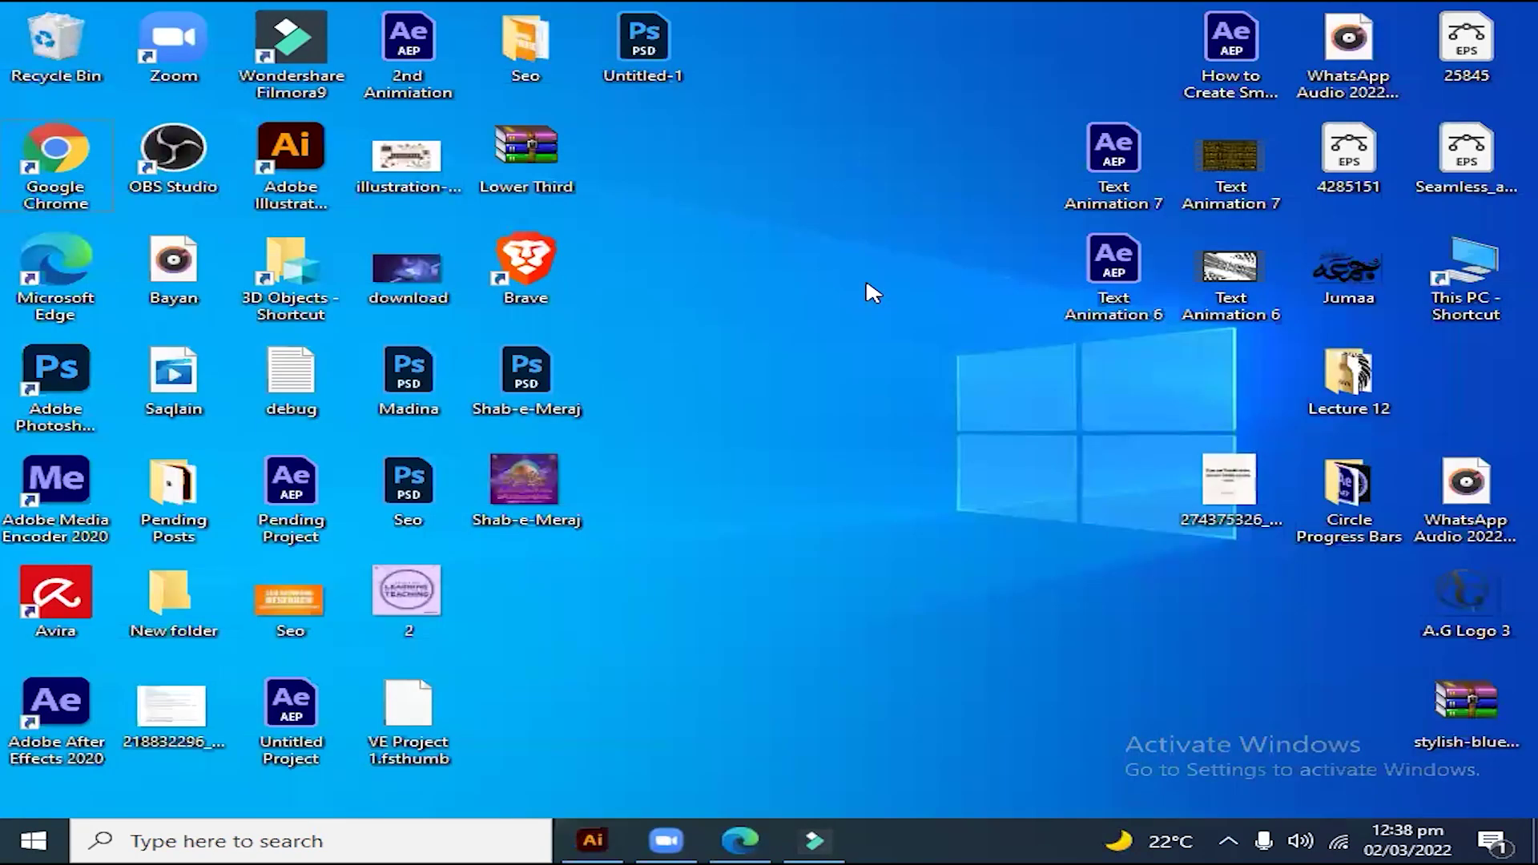